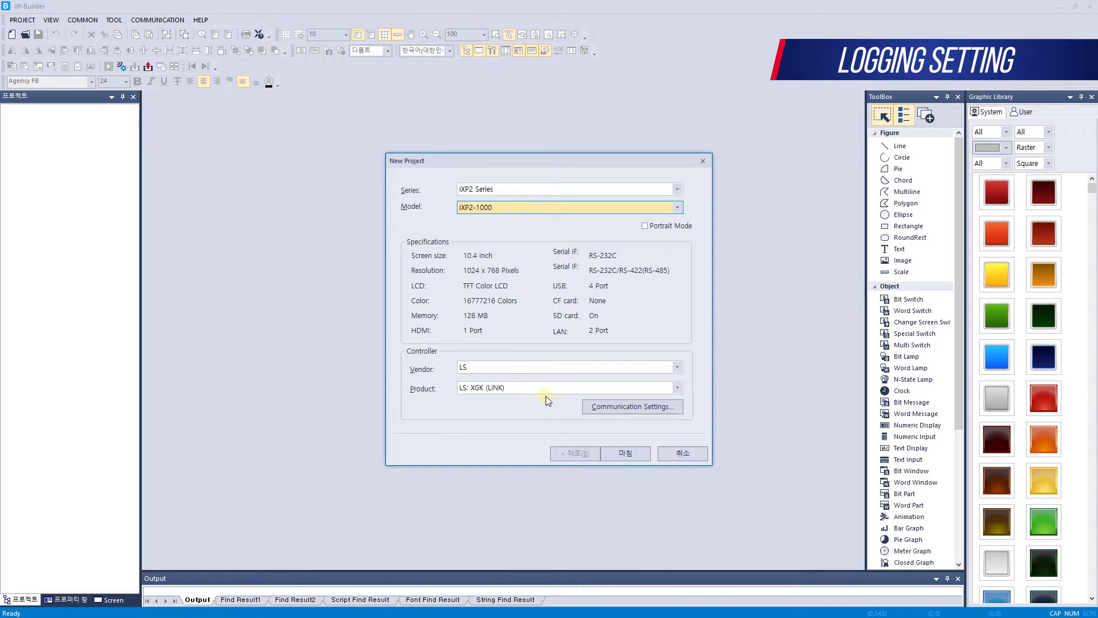
Step: Finish creating the iXP2-1000 project with the LS: XGK (LINK) controller and open its Logging table
{"action": "left_click", "coordinate": [624, 453]}
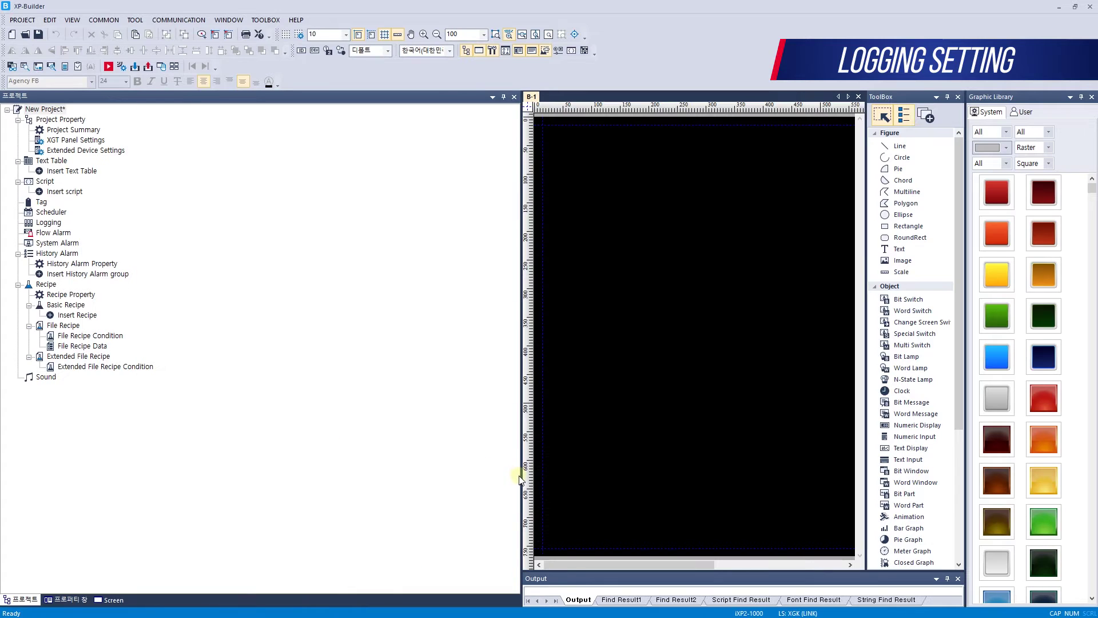
{"action": "left_click_drag", "start_coordinate": [522, 470], "coordinate": [166, 466]}
{"action": "left_click", "coordinate": [52, 223]}
{"action": "double_click", "coordinate": [53, 223]}
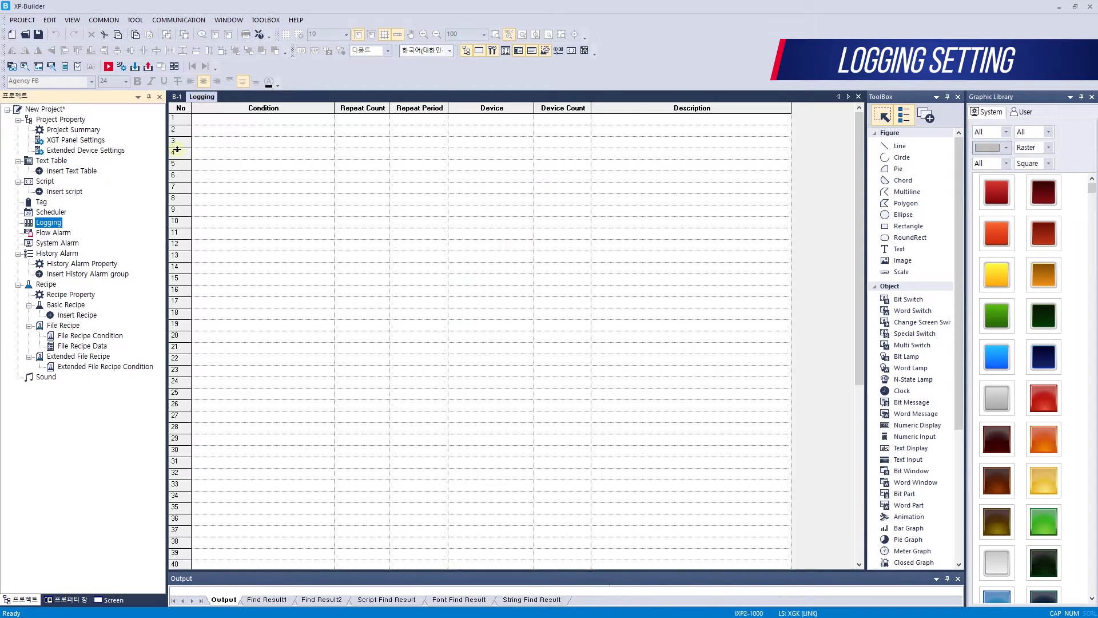
Step: Create logging entry 1 with word device HW0 as the target and a device count of 4
{"action": "mouse_move", "coordinate": [860, 169]}
{"action": "left_mouse_down"}
{"action": "mouse_move", "coordinate": [867, 331]}
{"action": "mouse_move", "coordinate": [867, 158]}
{"action": "left_mouse_up"}
{"action": "left_click", "coordinate": [186, 119]}
{"action": "double_click", "coordinate": [186, 118]}
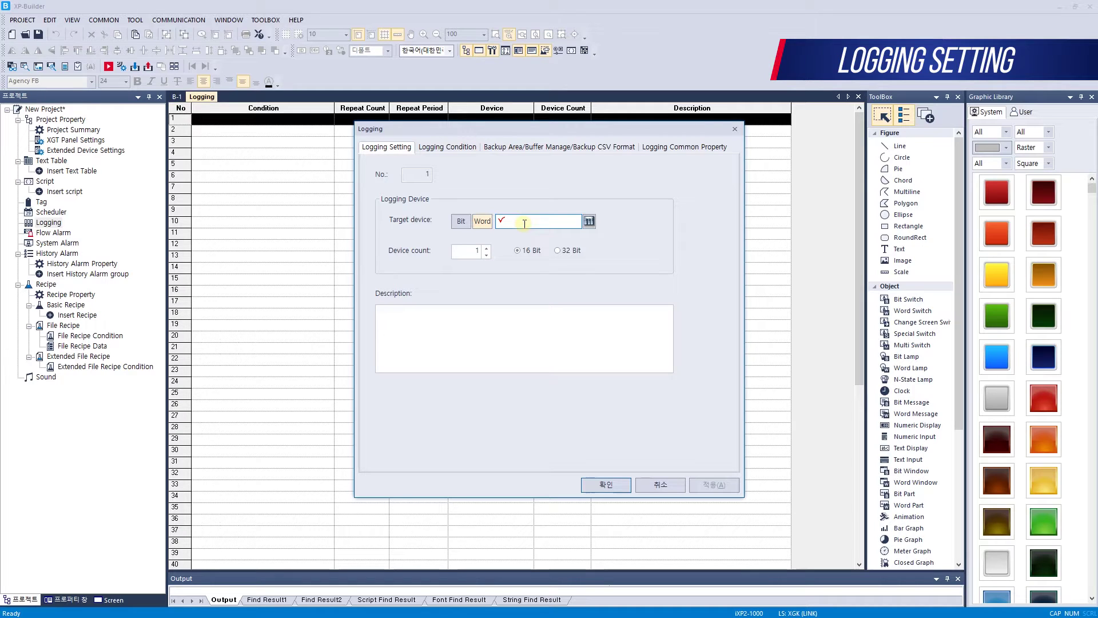
{"action": "left_click", "coordinate": [461, 221]}
{"action": "left_click", "coordinate": [481, 222]}
{"action": "type", "text": "HW0"}
{"action": "left_click", "coordinate": [487, 248]}
{"action": "left_click", "coordinate": [487, 249]}
{"action": "left_click", "coordinate": [487, 248]}
Step: In the logging condition, try the periods Every day, Every week, Every month, Every year and Once, and return to Every hour
{"action": "left_click", "coordinate": [468, 148]}
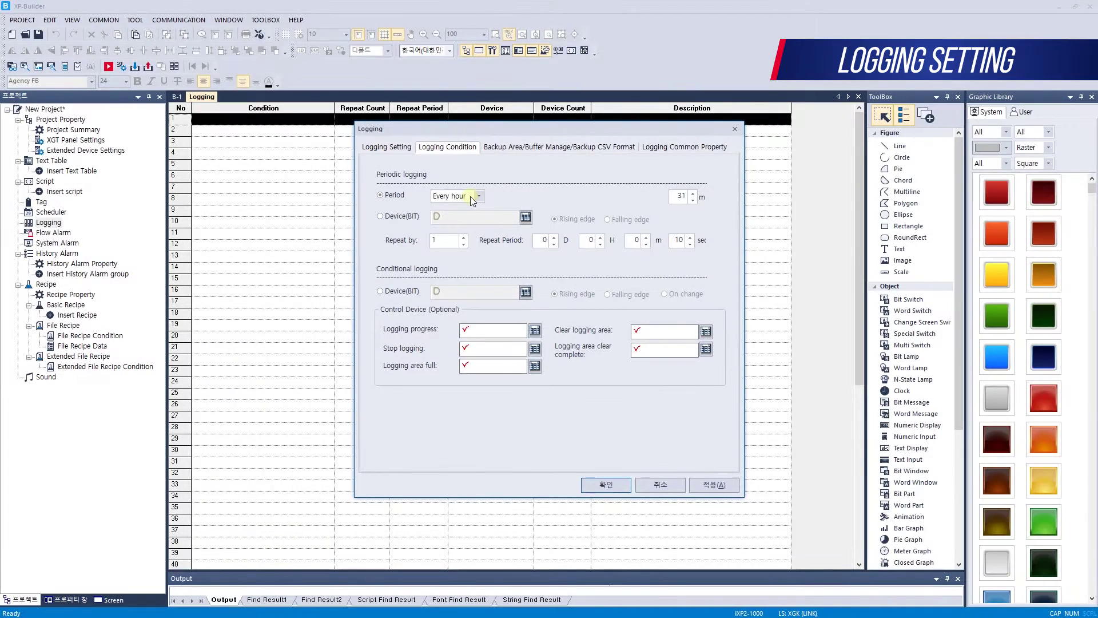
{"action": "left_click", "coordinate": [471, 197]}
{"action": "left_click", "coordinate": [472, 216]}
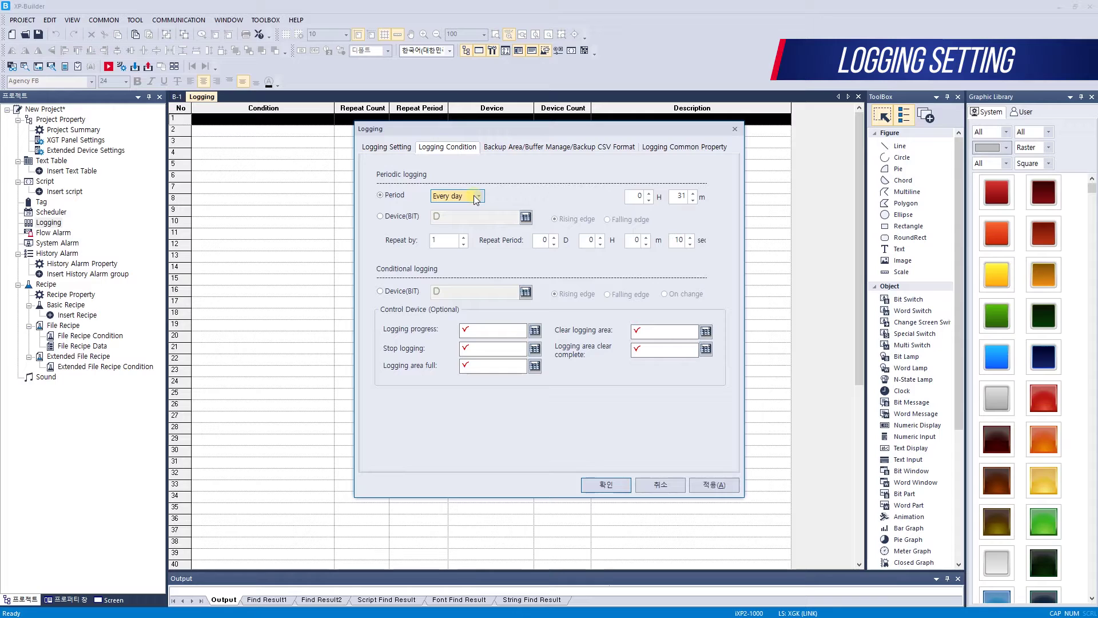
{"action": "left_click", "coordinate": [474, 197]}
{"action": "left_click", "coordinate": [469, 223]}
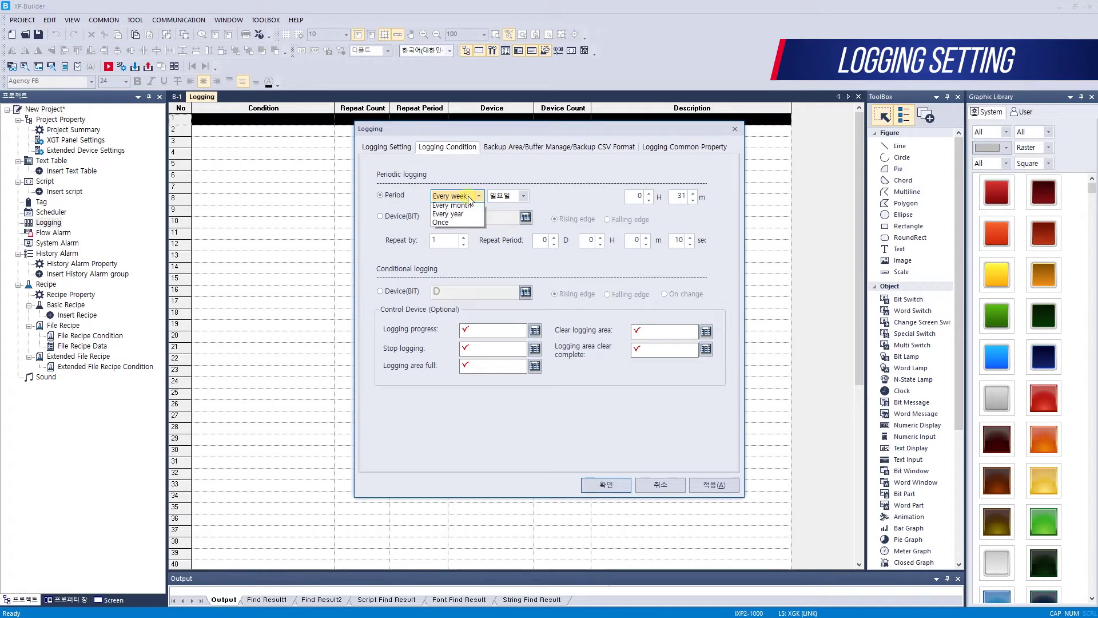
{"action": "left_click", "coordinate": [463, 234]}
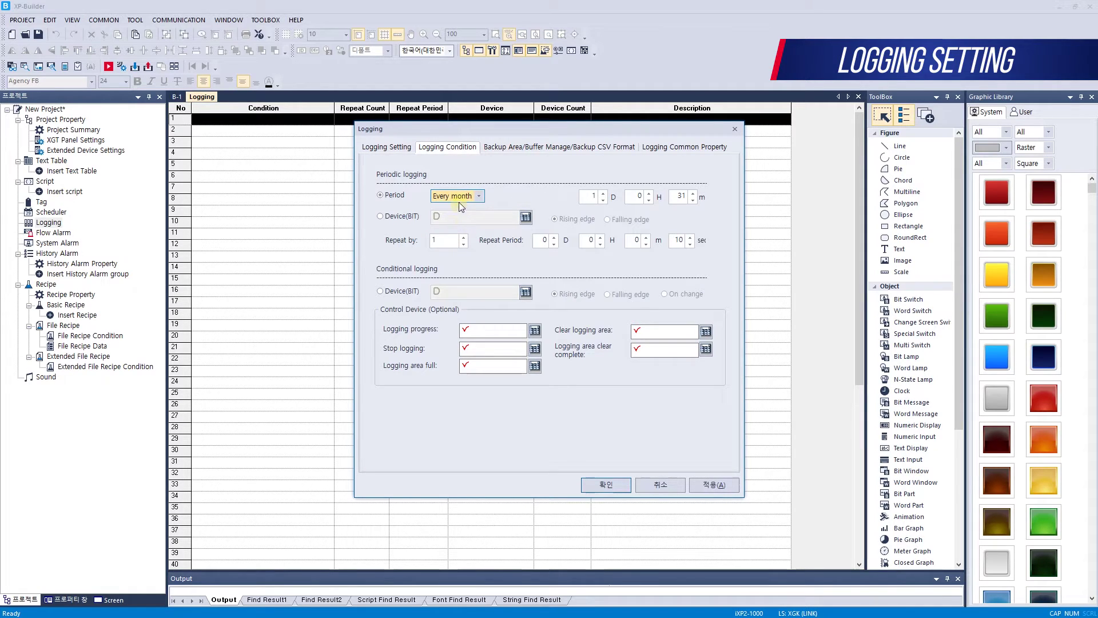
{"action": "left_click", "coordinate": [459, 197]}
{"action": "left_click", "coordinate": [463, 245]}
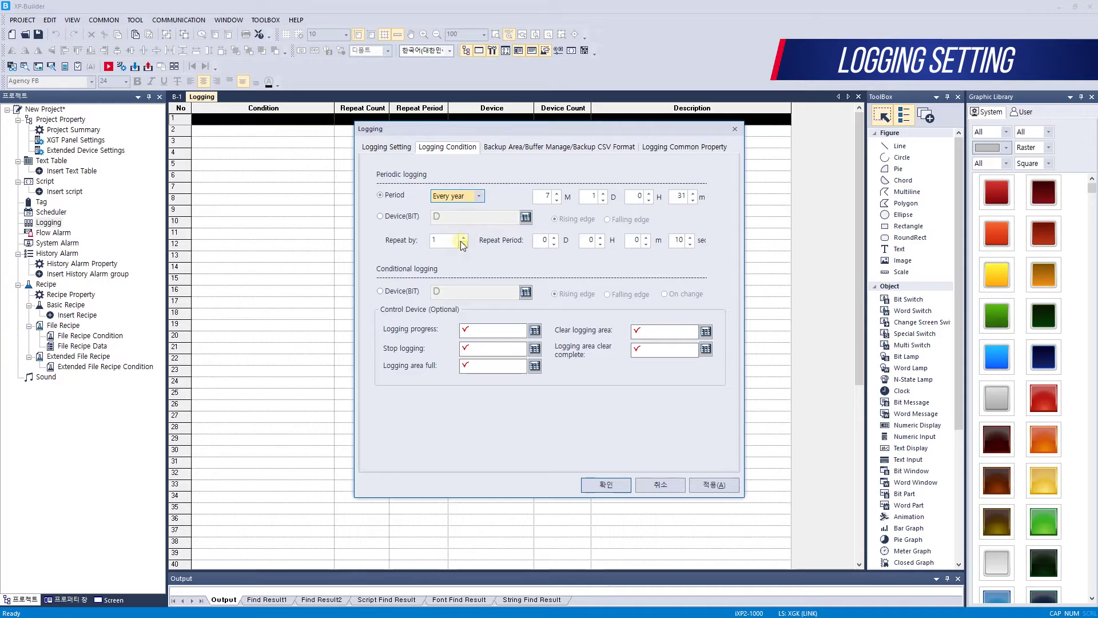
{"action": "left_click", "coordinate": [461, 196]}
{"action": "left_click", "coordinate": [461, 250]}
{"action": "left_click", "coordinate": [459, 196]}
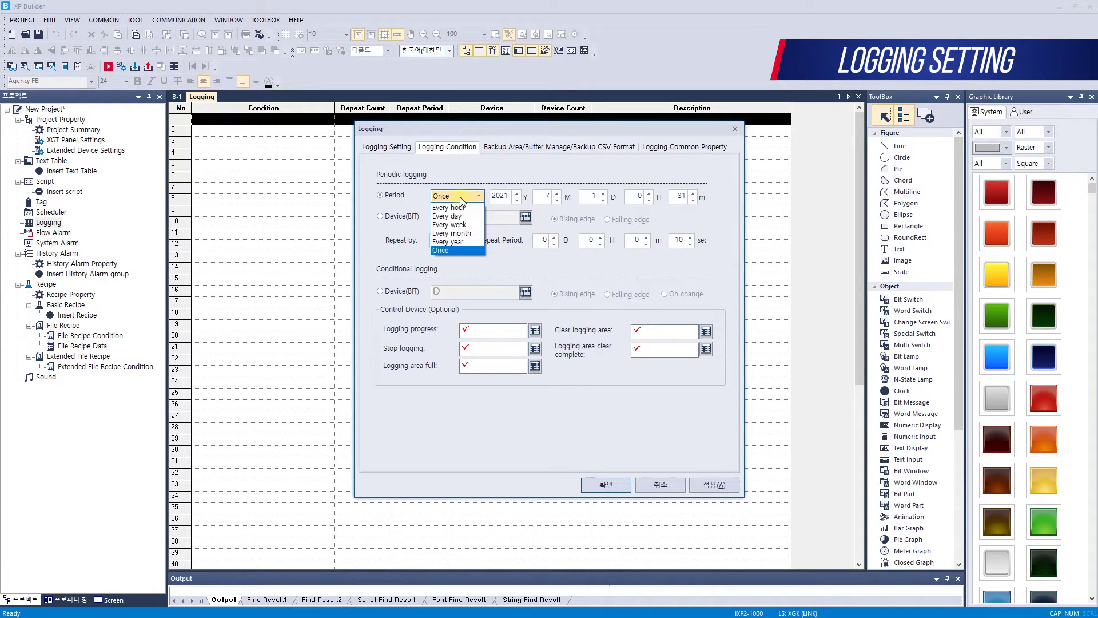
{"action": "left_click", "coordinate": [457, 207]}
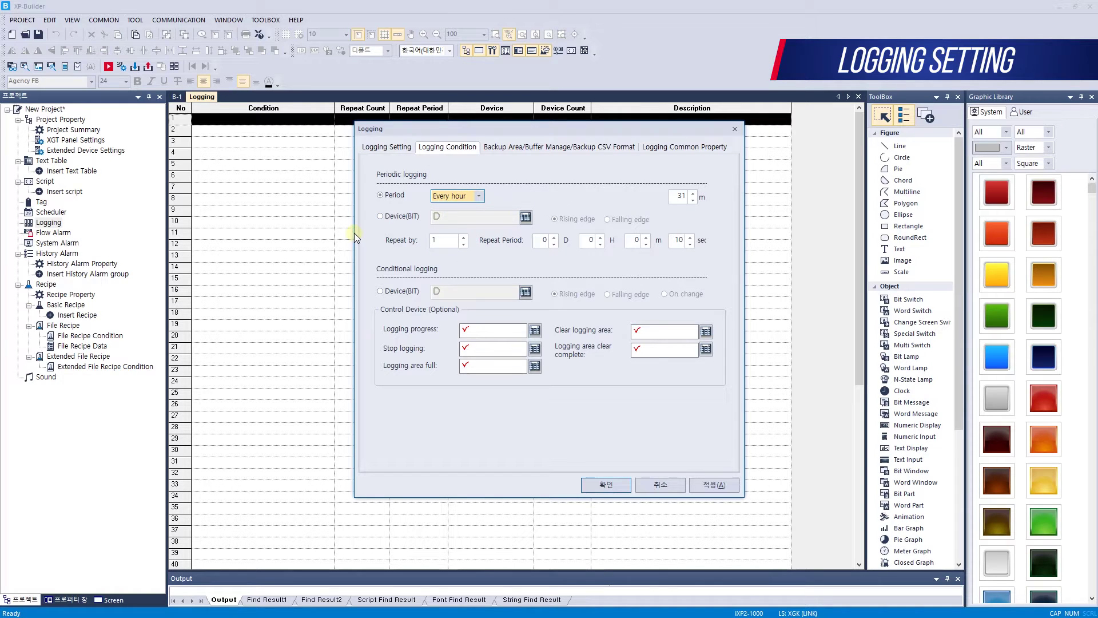
Step: Try bit device HX0 as the trigger for periodic logging
{"action": "left_click", "coordinate": [380, 216]}
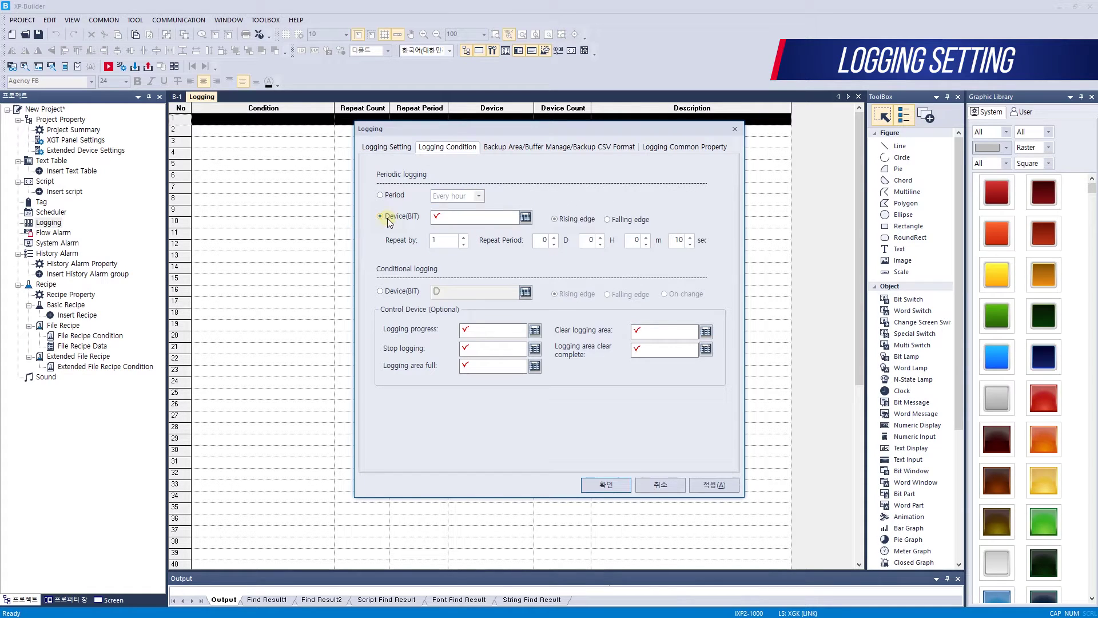
{"action": "left_click", "coordinate": [488, 221]}
{"action": "type", "text": "HX0"}
{"action": "key", "text": "Tab"}
Step: Try period-based logging every hour with a repeat count of 6
{"action": "left_click", "coordinate": [381, 195]}
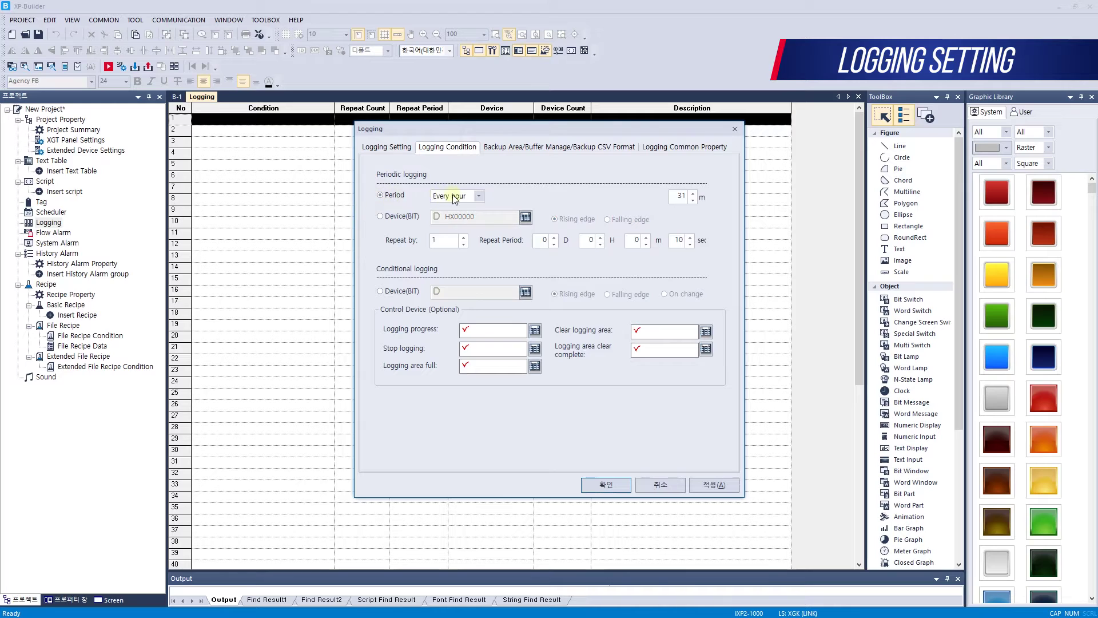
{"action": "left_click", "coordinate": [462, 197]}
{"action": "left_click", "coordinate": [458, 207]}
{"action": "left_click", "coordinate": [683, 196]}
{"action": "double_click", "coordinate": [441, 240]}
{"action": "type", "text": "6"}
{"action": "left_click", "coordinate": [637, 242]}
{"action": "double_click", "coordinate": [678, 240]}
Step: Use conditional logging triggered on the rising edge of the system bit tag _T1S
{"action": "left_click", "coordinate": [409, 290]}
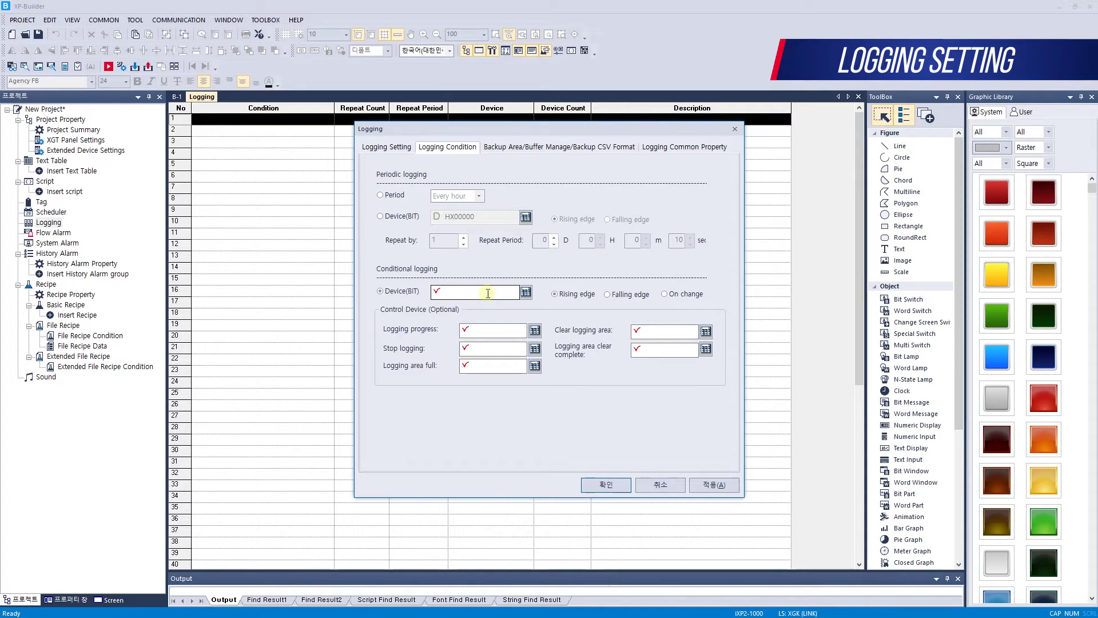
{"action": "left_click", "coordinate": [618, 294]}
{"action": "left_click", "coordinate": [525, 292]}
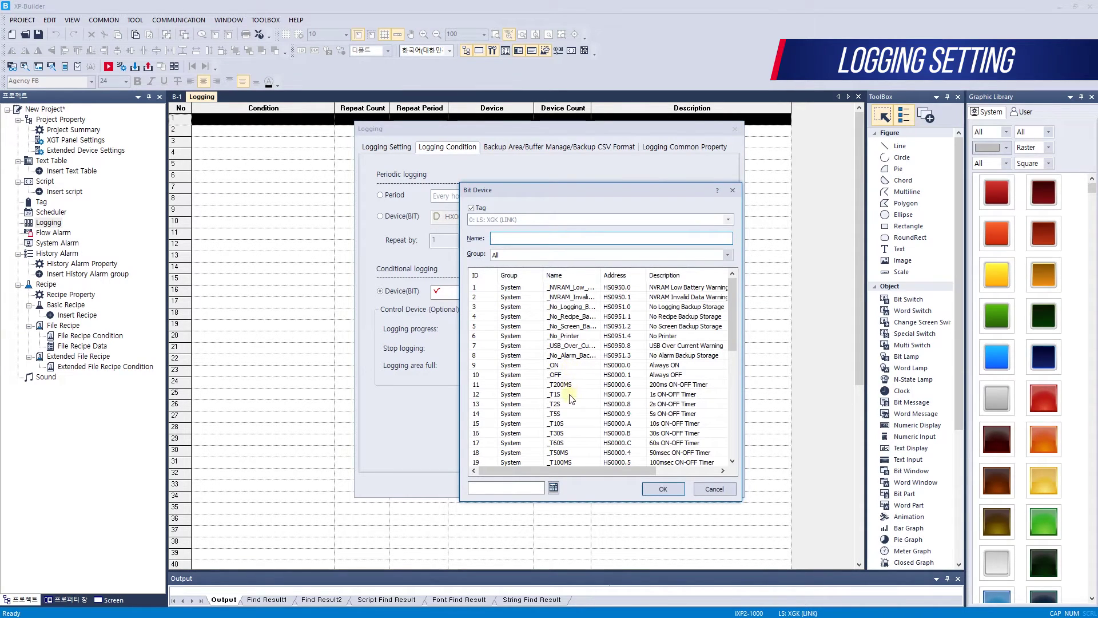
{"action": "left_click", "coordinate": [570, 394]}
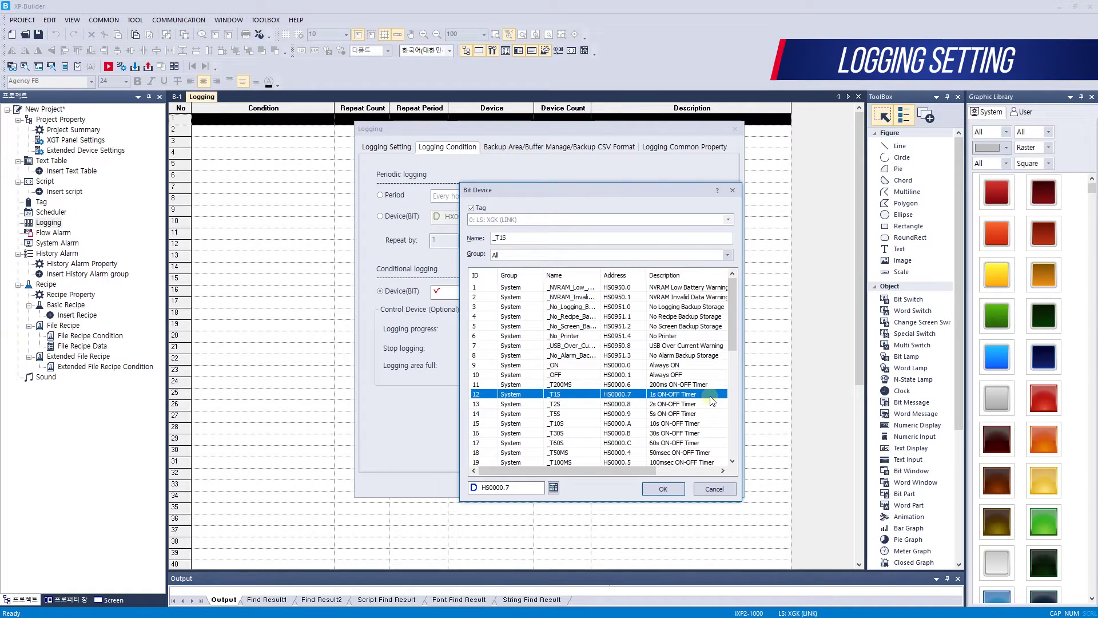
{"action": "left_click", "coordinate": [670, 490]}
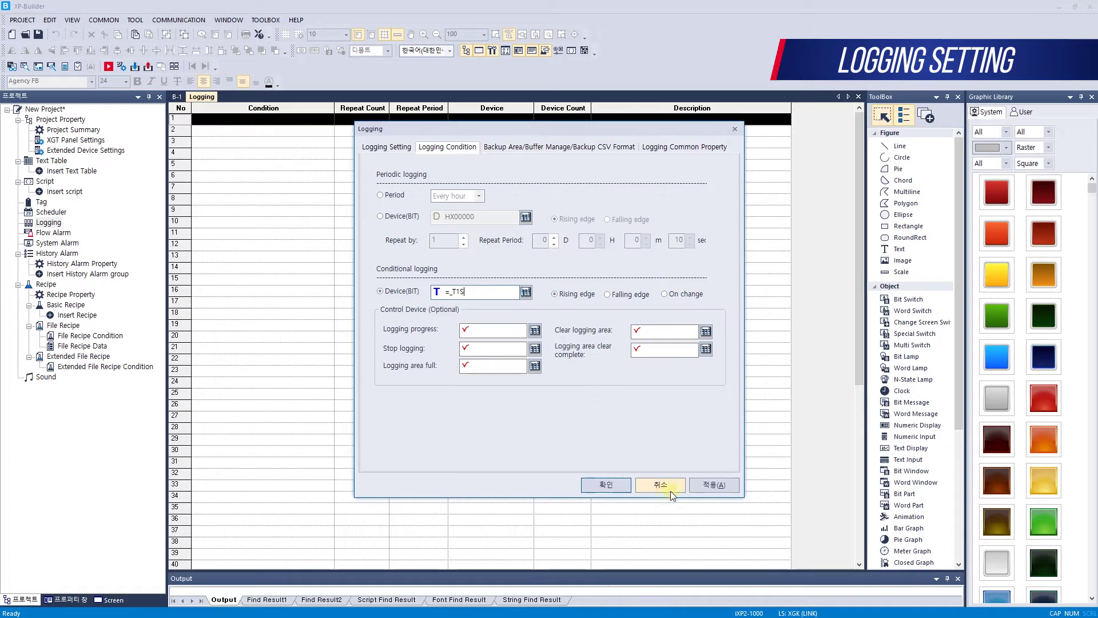
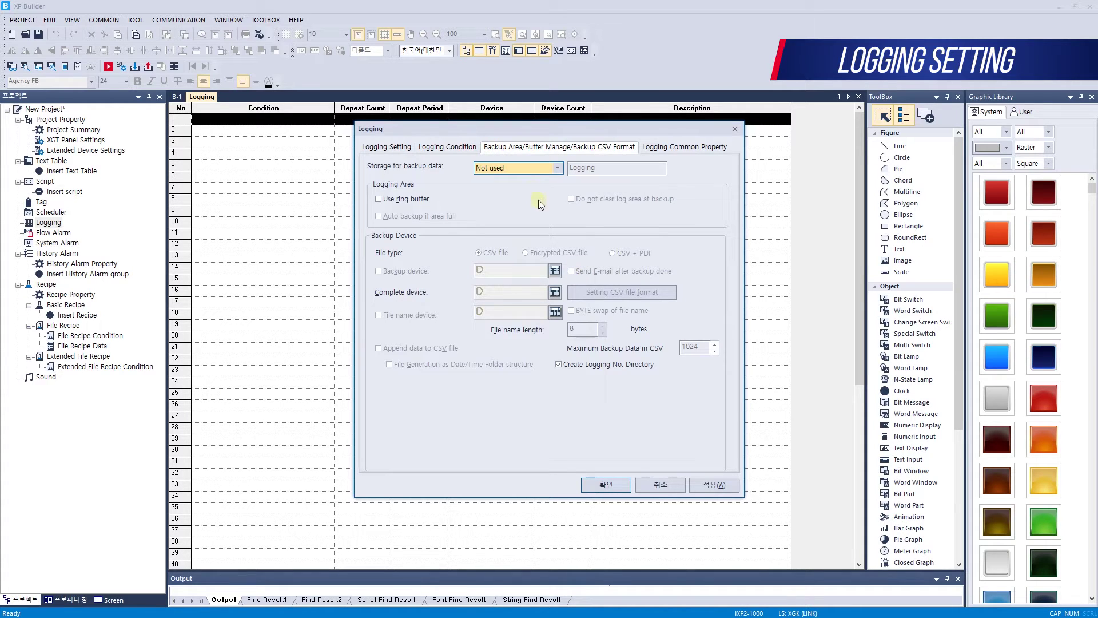
Step: Try CF card and SD card as storage for the backup data and settle on USB memory
{"action": "left_click", "coordinate": [526, 170]}
{"action": "left_click", "coordinate": [523, 188]}
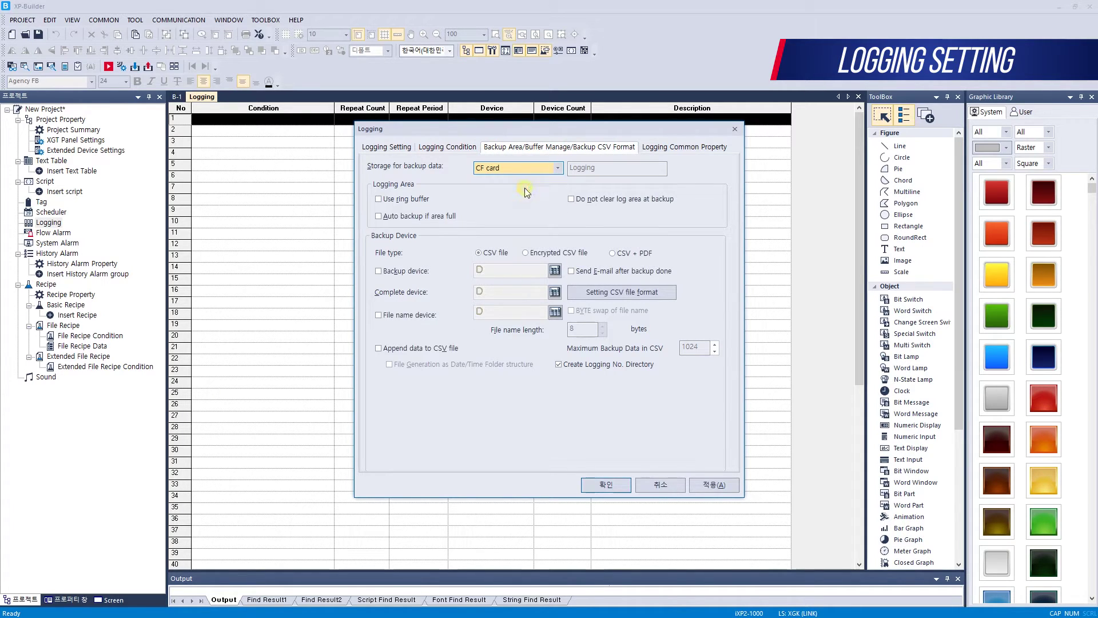
{"action": "left_click", "coordinate": [524, 168]}
{"action": "left_click", "coordinate": [517, 197]}
{"action": "left_click", "coordinate": [521, 168]}
{"action": "left_click", "coordinate": [517, 202]}
{"action": "left_click", "coordinate": [522, 164]}
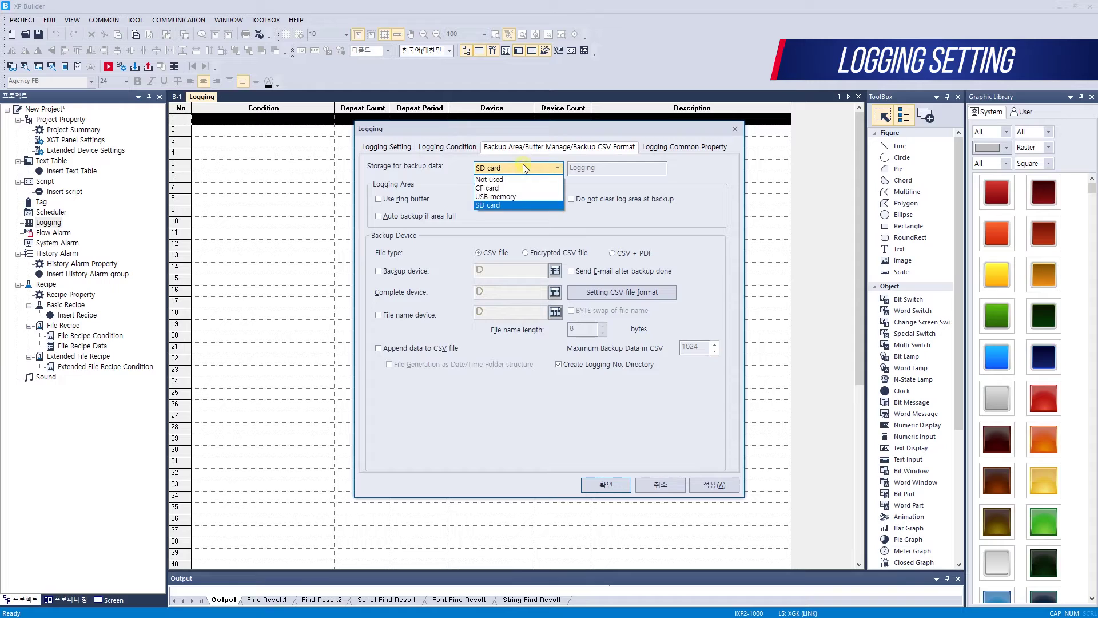
{"action": "left_click", "coordinate": [517, 193]}
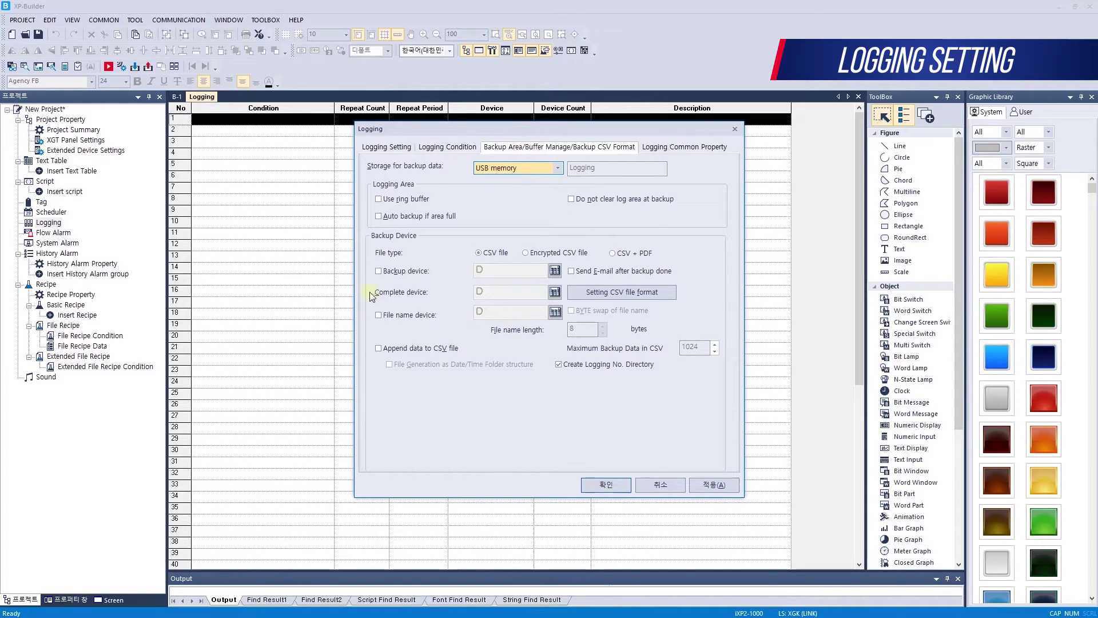
Step: Enable the ring buffer with Do not clear log area at backup, and use CSV file as the backup file type
{"action": "left_click", "coordinate": [401, 203]}
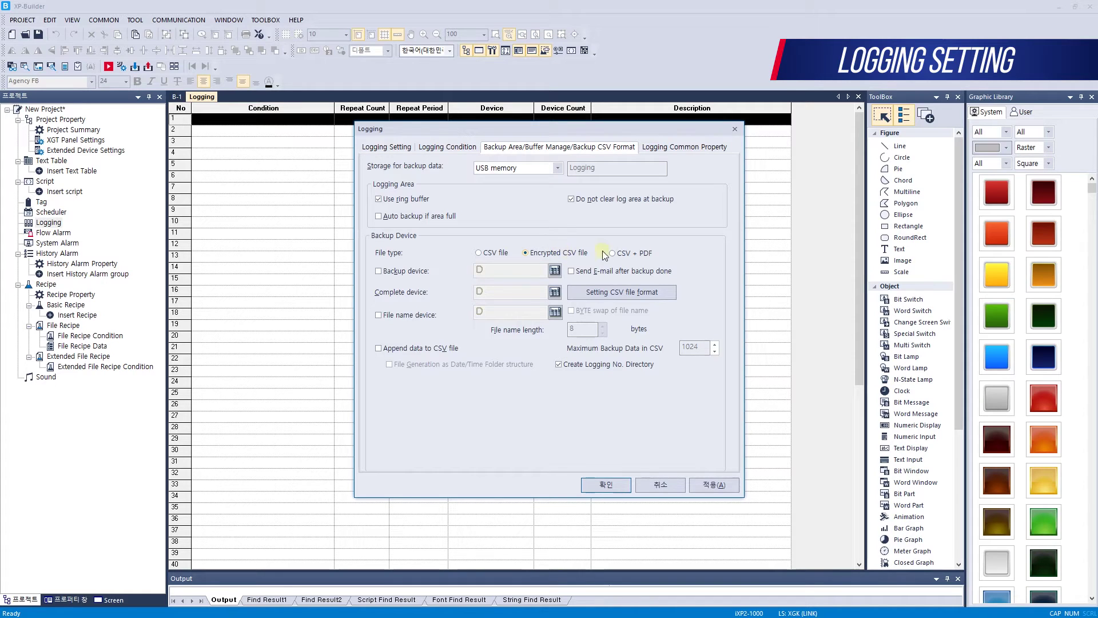
{"action": "left_click", "coordinate": [630, 254]}
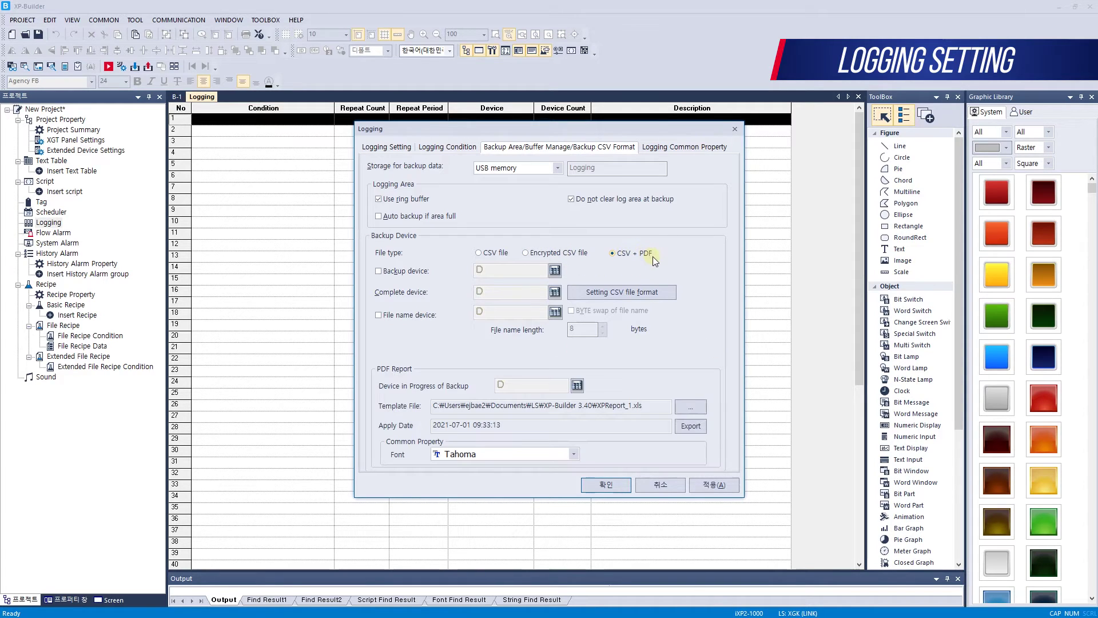
{"action": "left_click", "coordinate": [505, 254]}
Step: Enable the backup device as HX00000 and set the complete device to HX00001
{"action": "left_click", "coordinate": [410, 271]}
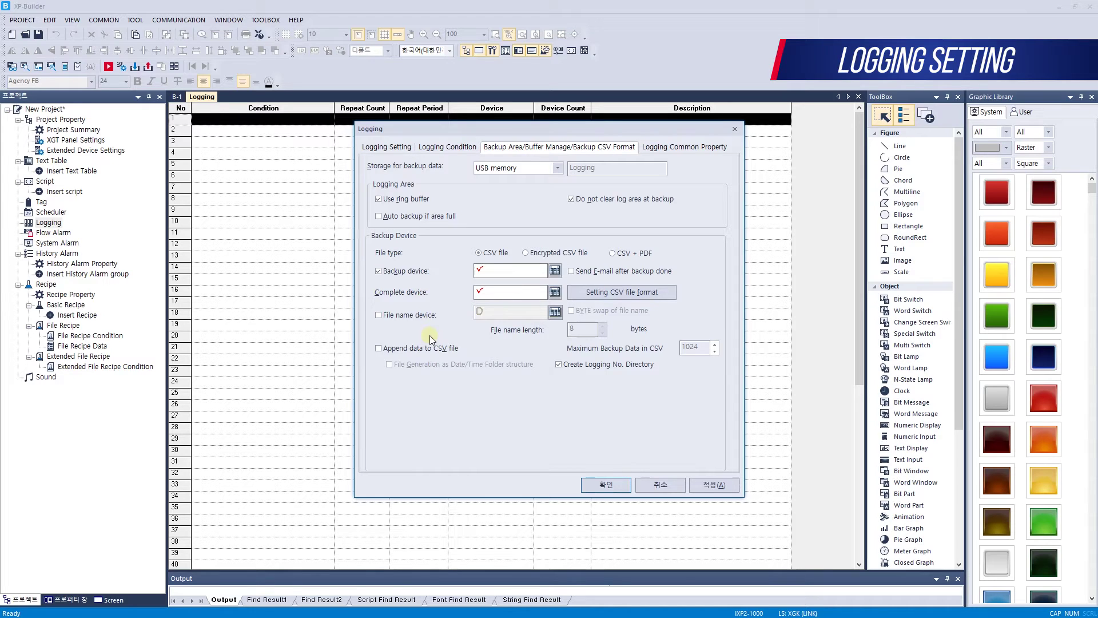
{"action": "left_click", "coordinate": [503, 271]}
{"action": "type", "text": "HX00000"}
{"action": "left_click", "coordinate": [500, 293]}
{"action": "type", "text": "HX00001"}
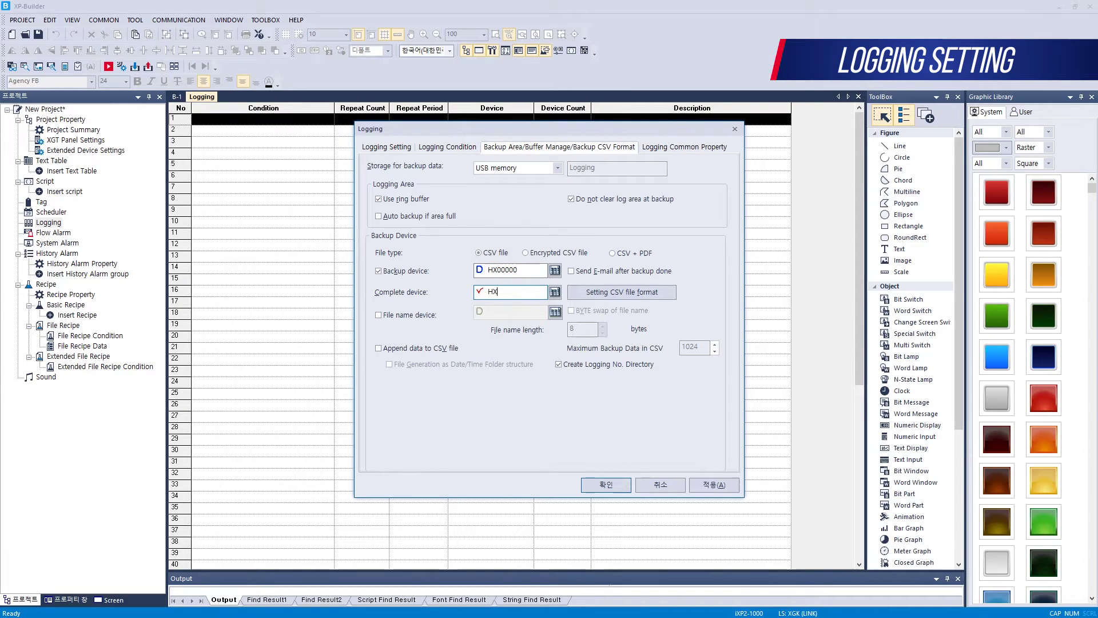
{"action": "left_click", "coordinate": [522, 274]}
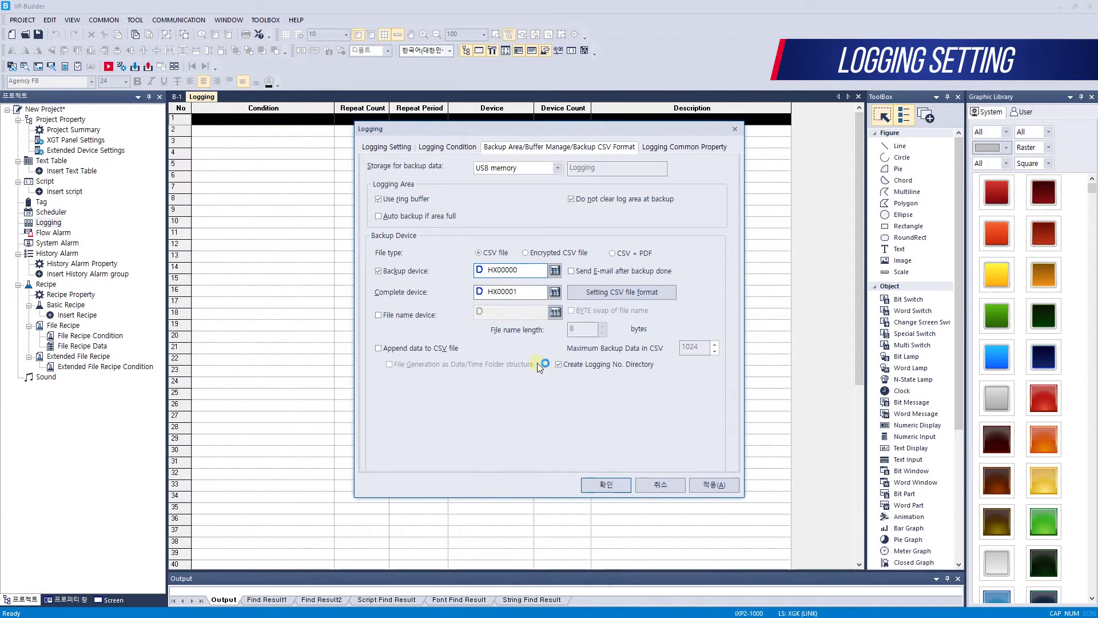
Step: Calculate the logging area size in the common properties for WORD data, a device count of 4 and a repeat count of 3600
{"action": "left_click", "coordinate": [652, 149]}
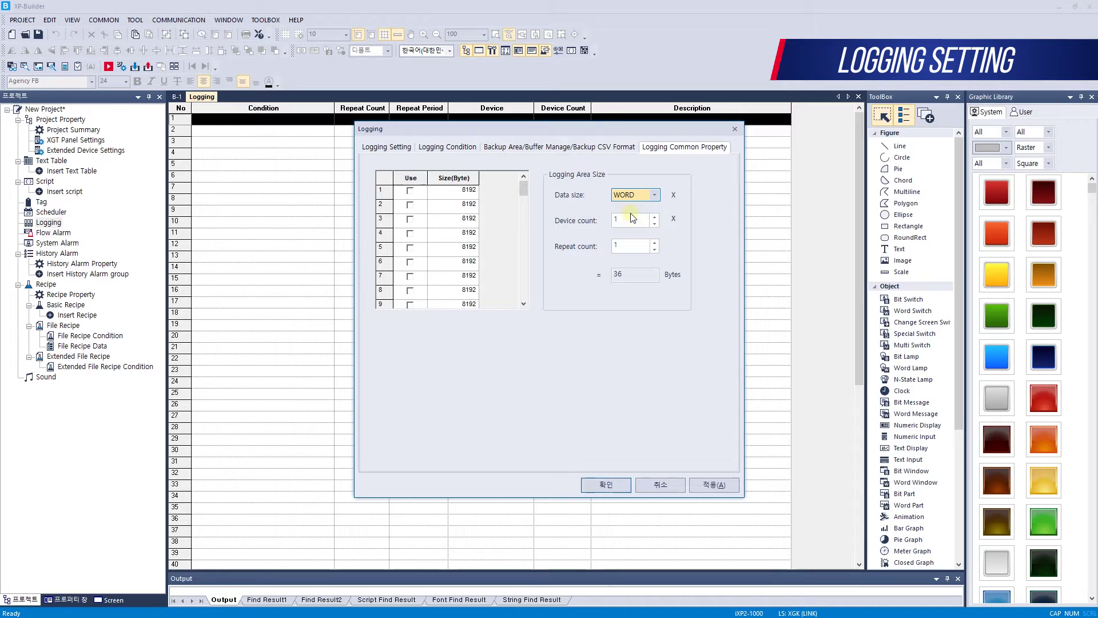
{"action": "double_click", "coordinate": [632, 219]}
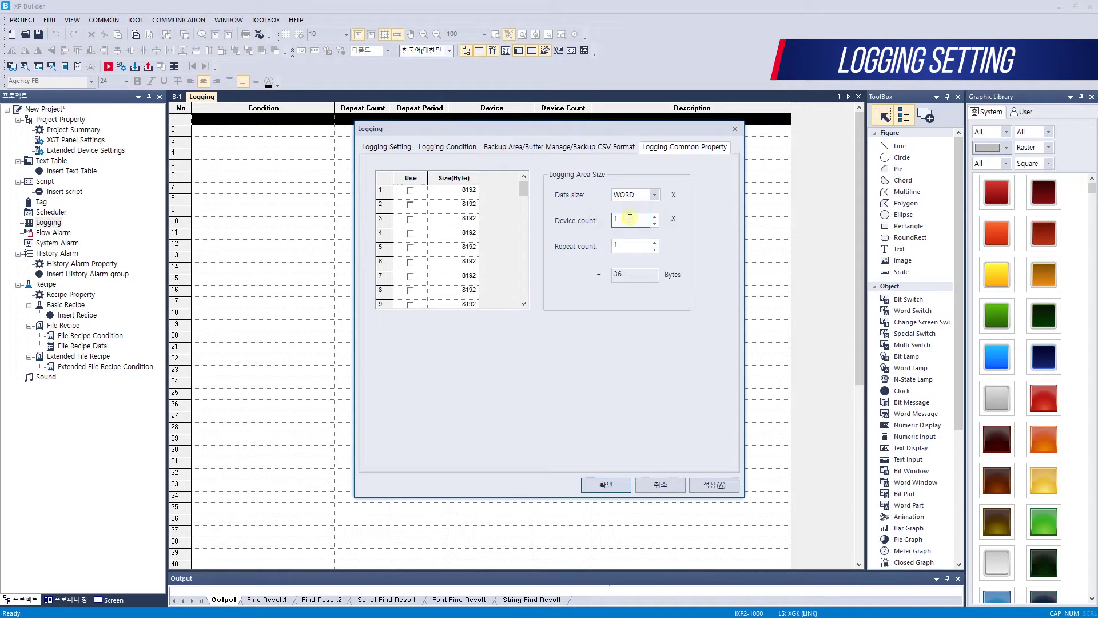
{"action": "double_click", "coordinate": [623, 246]}
{"action": "type", "text": "3600"}
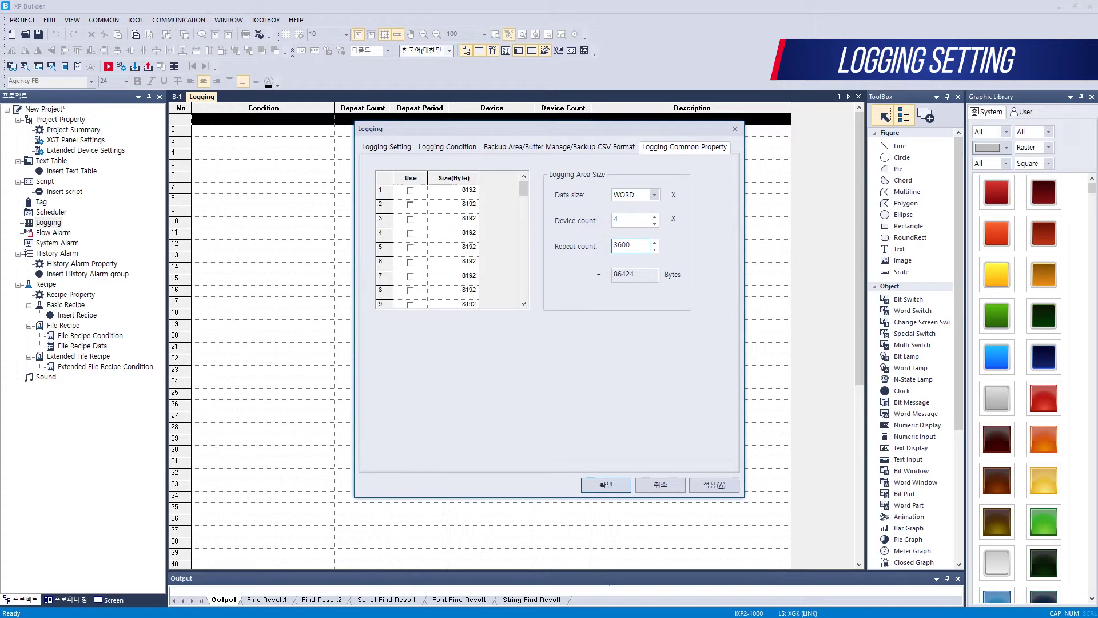
{"action": "double_click", "coordinate": [646, 271]}
Step: Enable logging area 1 for use and confirm the logging settings
{"action": "left_click", "coordinate": [455, 194]}
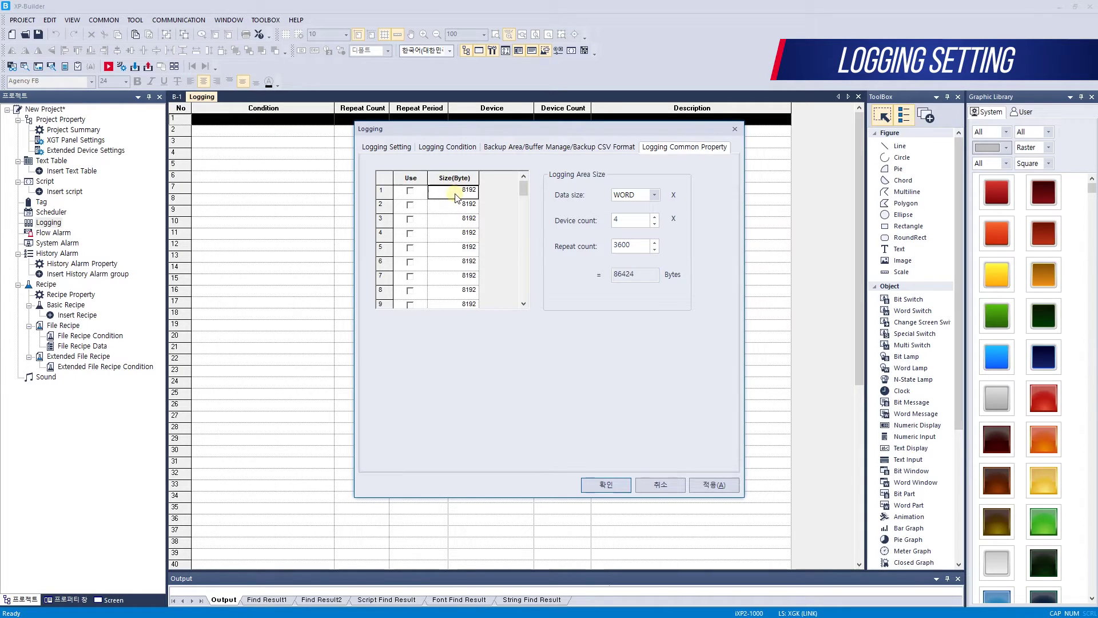
{"action": "left_click", "coordinate": [415, 193]}
{"action": "mouse_move", "coordinate": [523, 186]}
{"action": "left_mouse_down"}
{"action": "mouse_move", "coordinate": [519, 301]}
{"action": "mouse_move", "coordinate": [528, 183]}
{"action": "left_mouse_up"}
{"action": "left_click", "coordinate": [606, 484]}
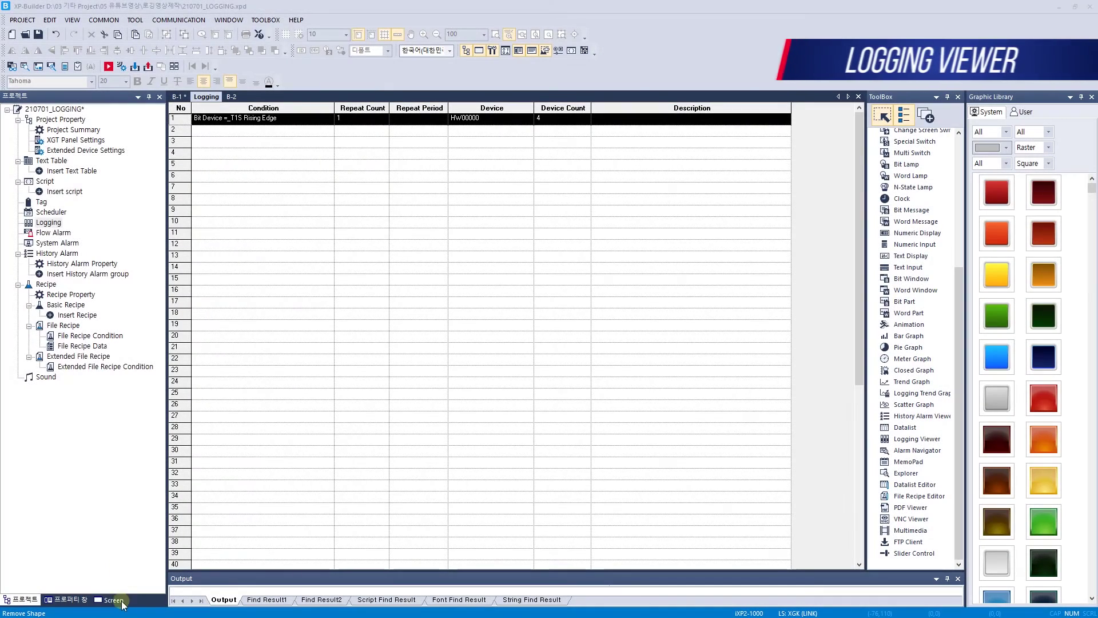
Step: Open base screen 1 and draw a Logging Viewer object about 526 by 210 pixels below the LOGGING HISTORY heading
{"action": "left_click", "coordinate": [112, 599]}
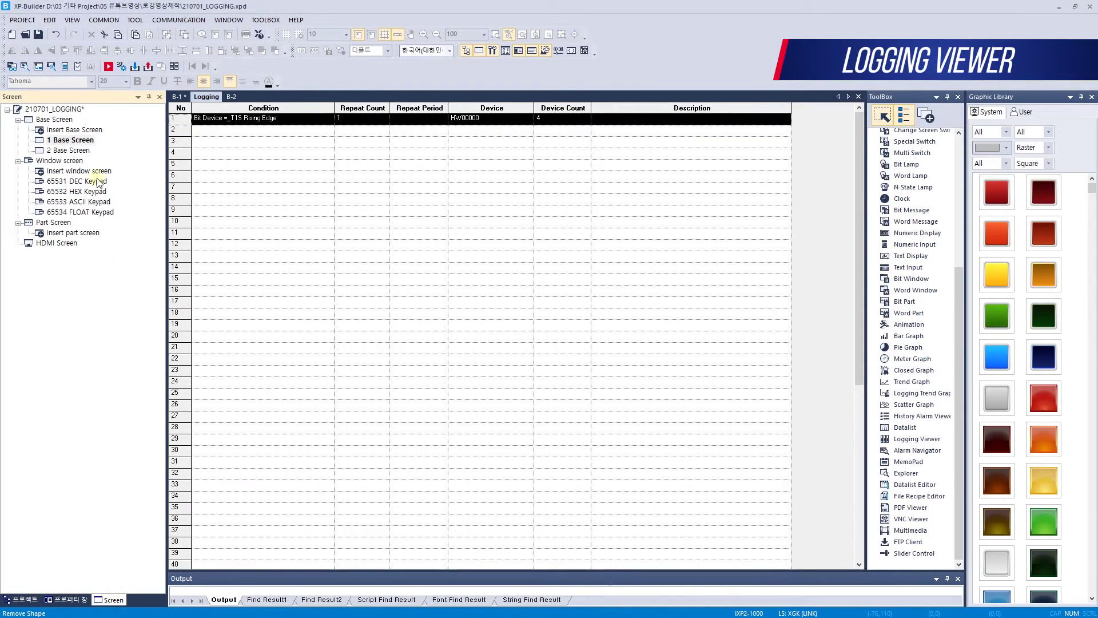
{"action": "double_click", "coordinate": [79, 140]}
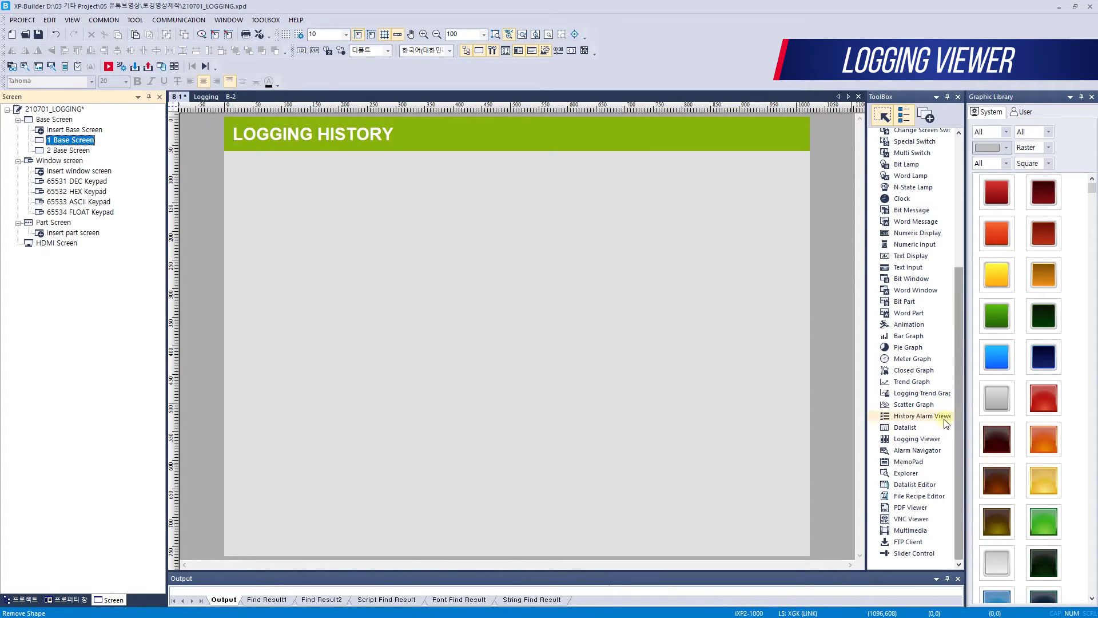
{"action": "left_click", "coordinate": [927, 395]}
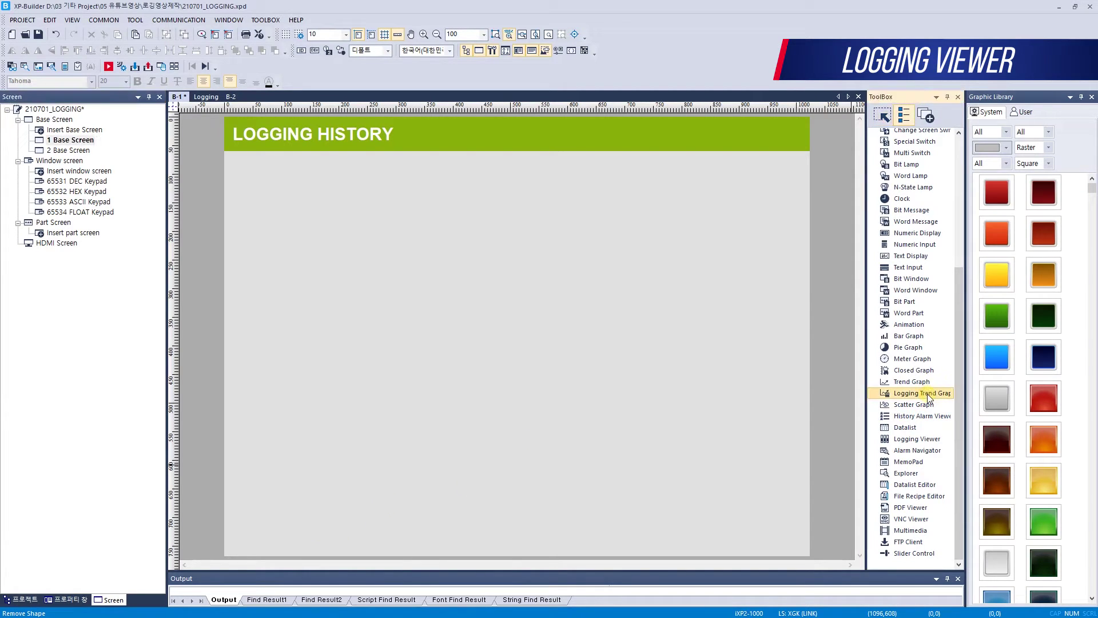
{"action": "left_click", "coordinate": [916, 439]}
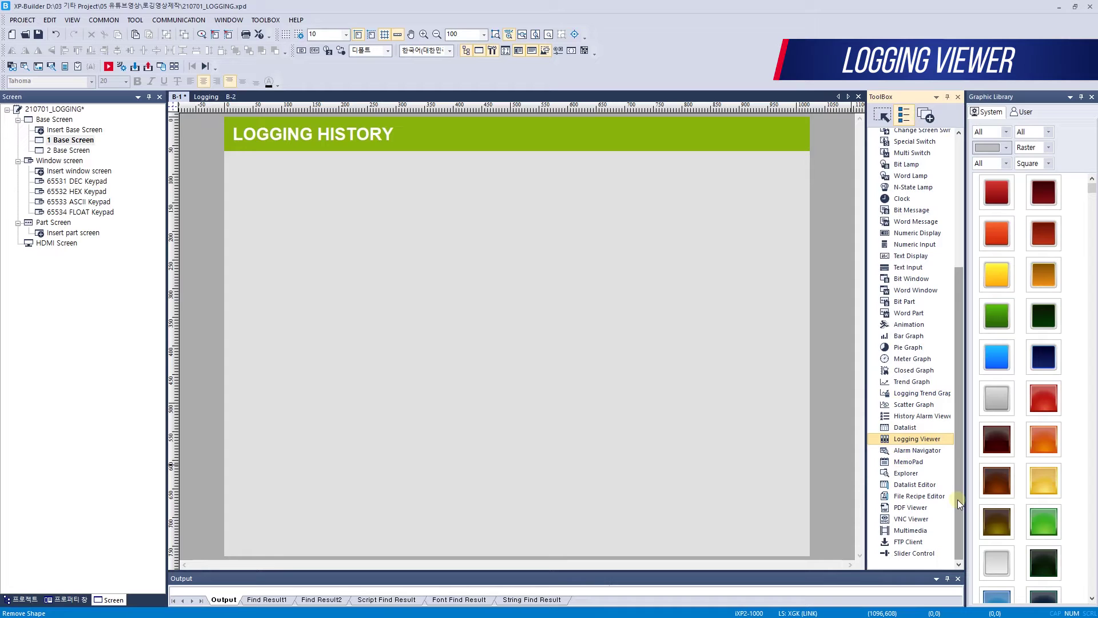
{"action": "left_click_drag", "start_coordinate": [261, 175], "coordinate": [564, 299]}
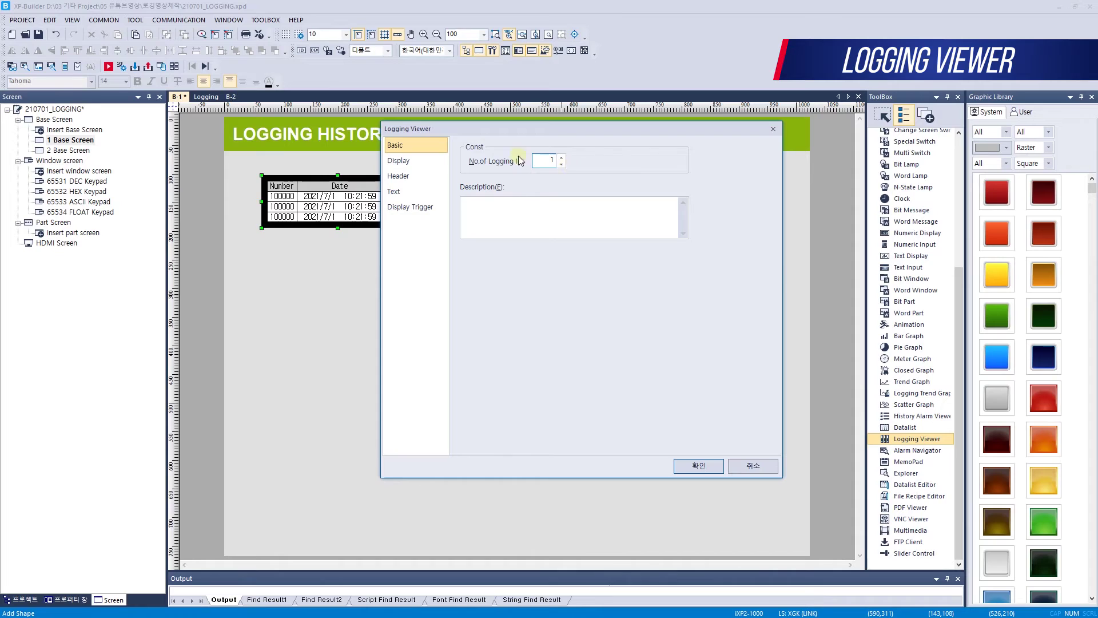
Step: Set the Logging Viewer's list form to 15 rows and 4 columns with the MM/DD/YY date format
{"action": "left_click", "coordinate": [425, 166]}
{"action": "left_click", "coordinate": [513, 160]}
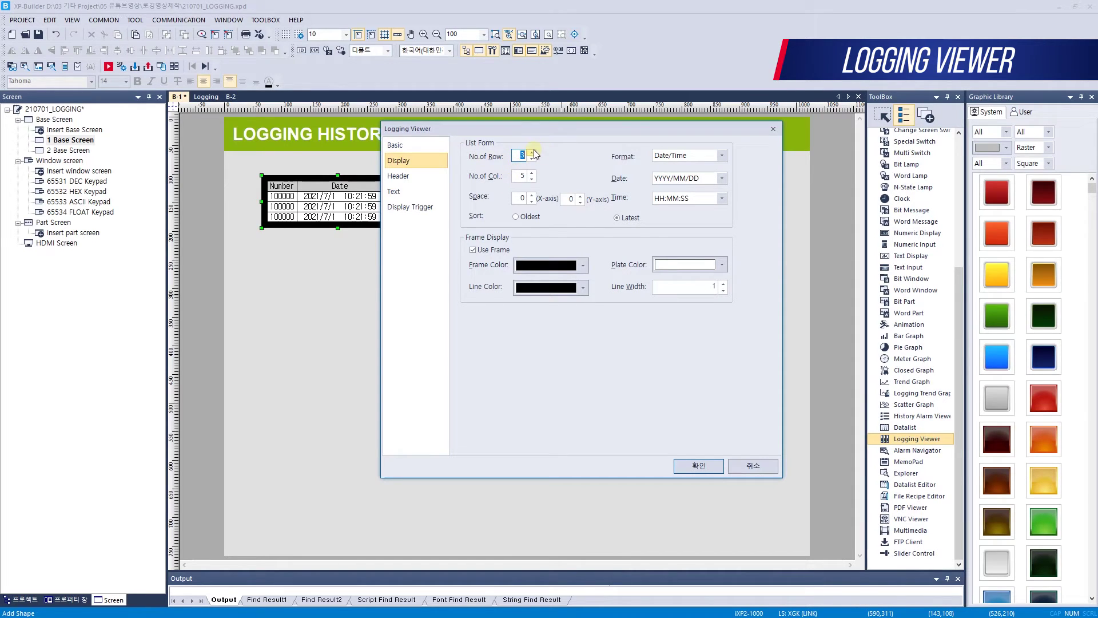
{"action": "type", "text": "15"}
{"action": "left_click", "coordinate": [522, 176]}
{"action": "key", "text": "Down"}
Step: Turn off the Logging Viewer's frame and change its line color to gray
{"action": "left_click", "coordinate": [557, 265]}
{"action": "left_click", "coordinate": [560, 268]}
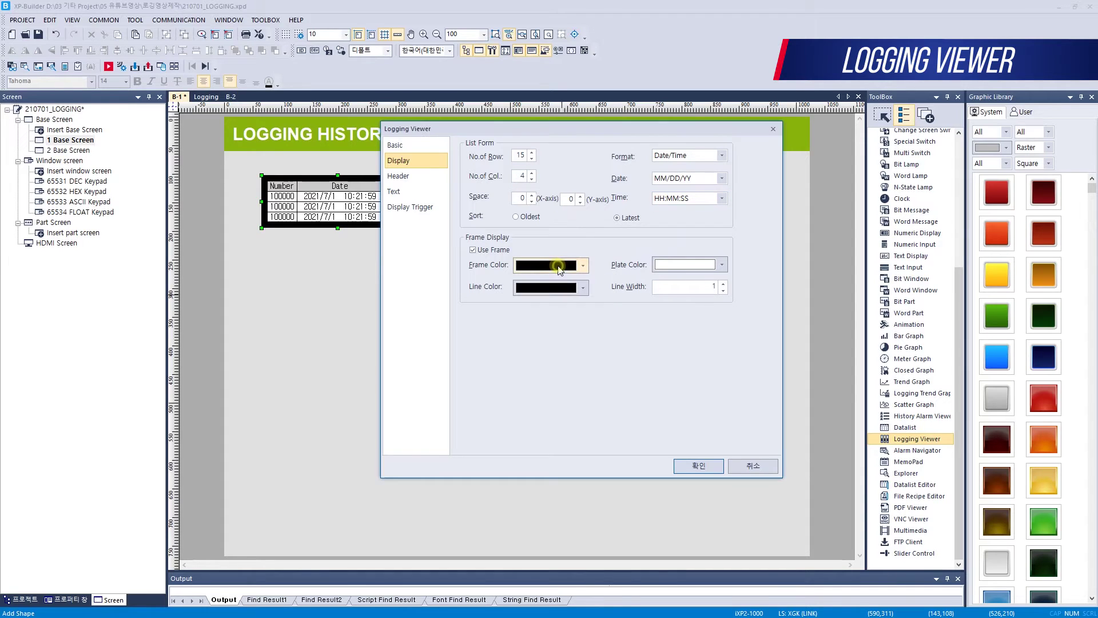
{"action": "left_click", "coordinate": [484, 250]}
{"action": "left_click", "coordinate": [558, 285]}
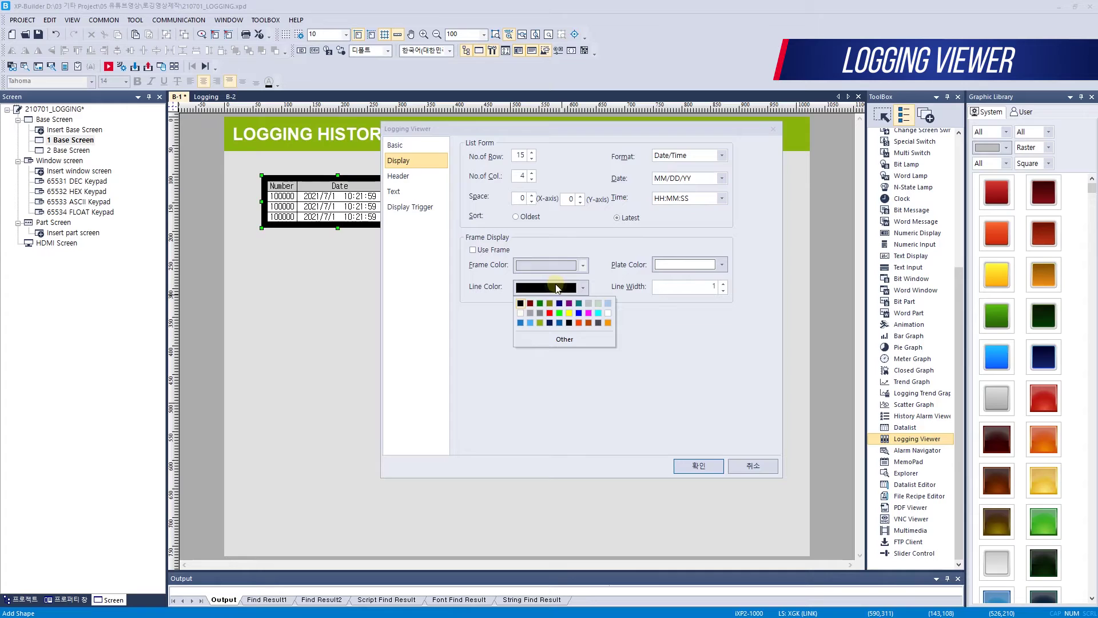
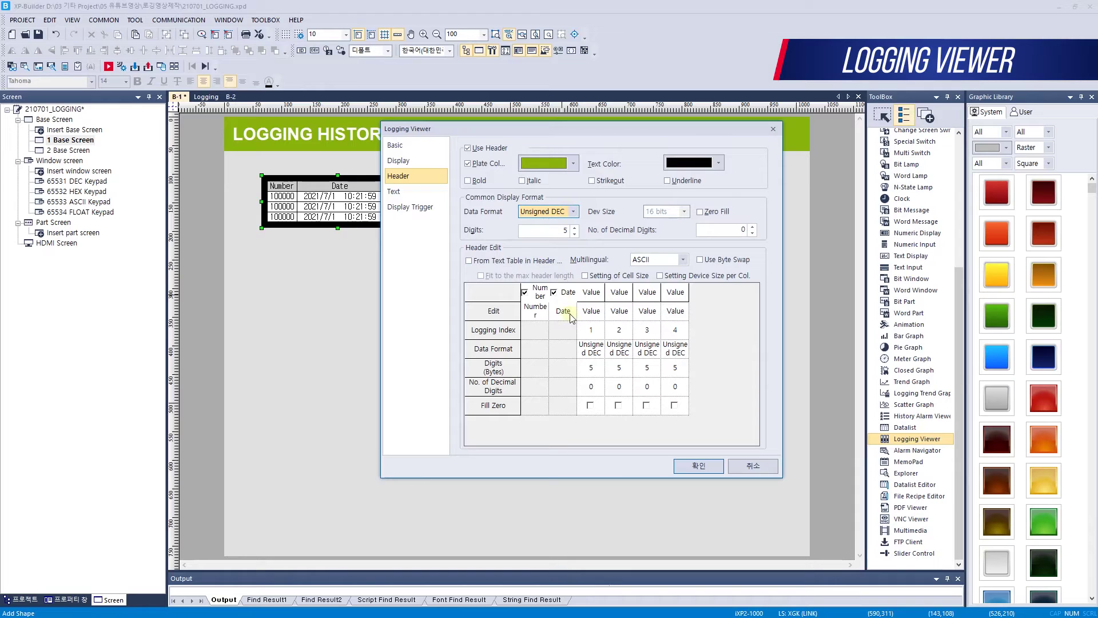
Step: Rename the four value column headers as Temp., Humidity, Moisture and Light
{"action": "left_click", "coordinate": [591, 311]}
{"action": "left_click", "coordinate": [618, 309]}
{"action": "left_click", "coordinate": [655, 313]}
{"action": "left_click", "coordinate": [681, 312]}
{"action": "left_click", "coordinate": [601, 308]}
{"action": "double_click", "coordinate": [601, 308]}
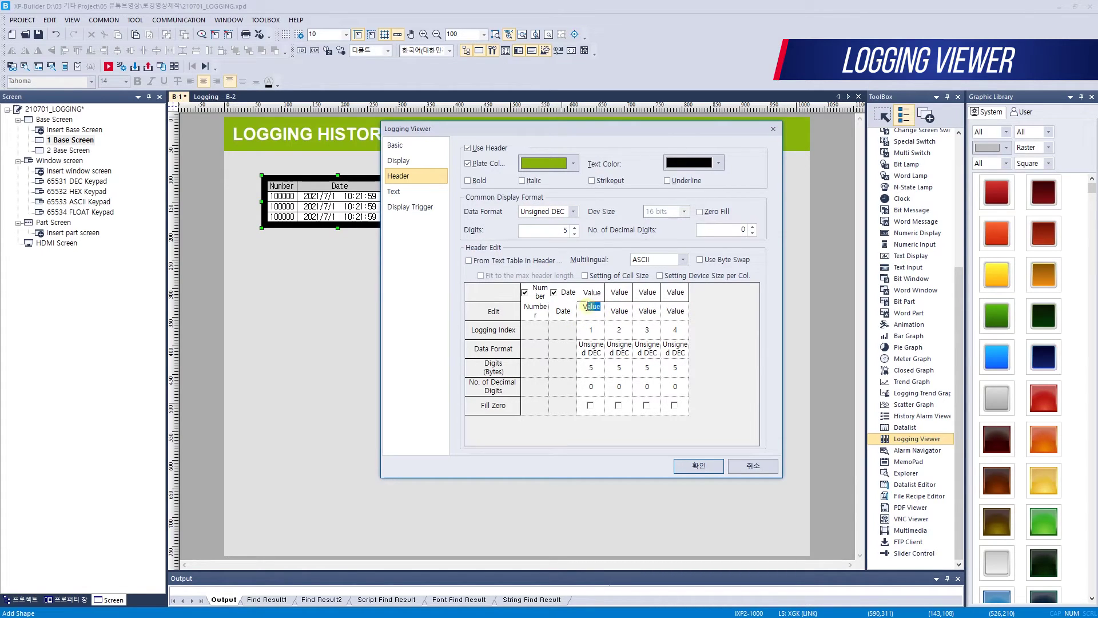
{"action": "key", "text": "BackSpace"}
{"action": "type", "text": "Temp."}
{"action": "key", "text": "Tab"}
{"action": "type", "text": "Humidity"}
{"action": "key", "text": "Tab"}
{"action": "type", "text": "M"}
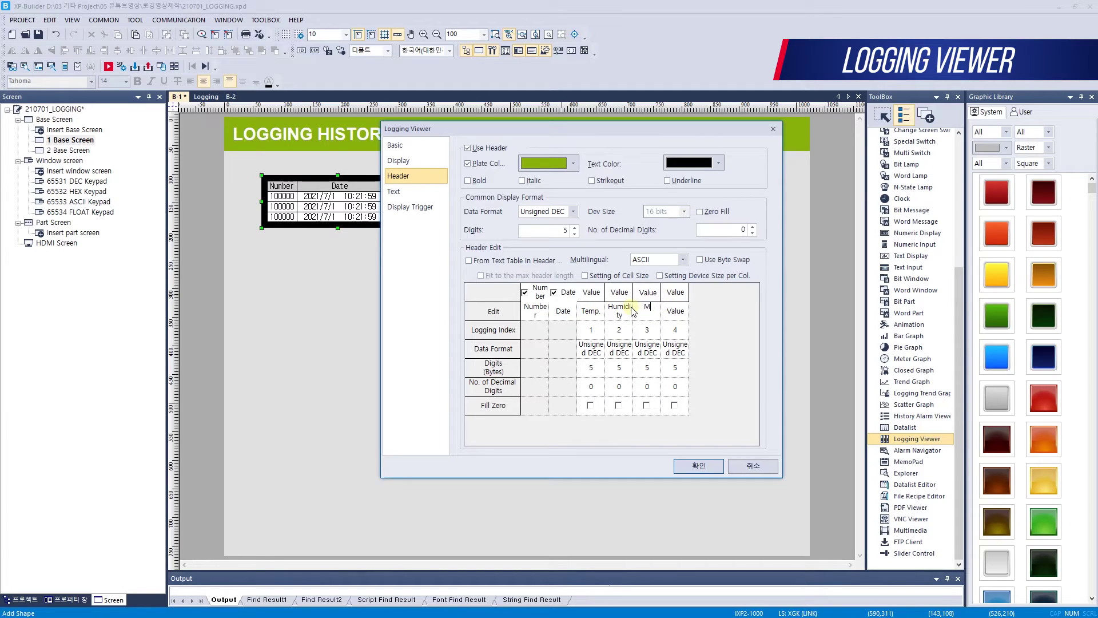
{"action": "type", "text": "oisture"}
{"action": "key", "text": "Tab"}
{"action": "key", "text": "Tab"}
Step: Review the logging indexes of the value columns and apply the Logging Viewer settings
{"action": "left_click", "coordinate": [618, 328]}
{"action": "left_click", "coordinate": [647, 332]}
{"action": "left_click", "coordinate": [680, 330]}
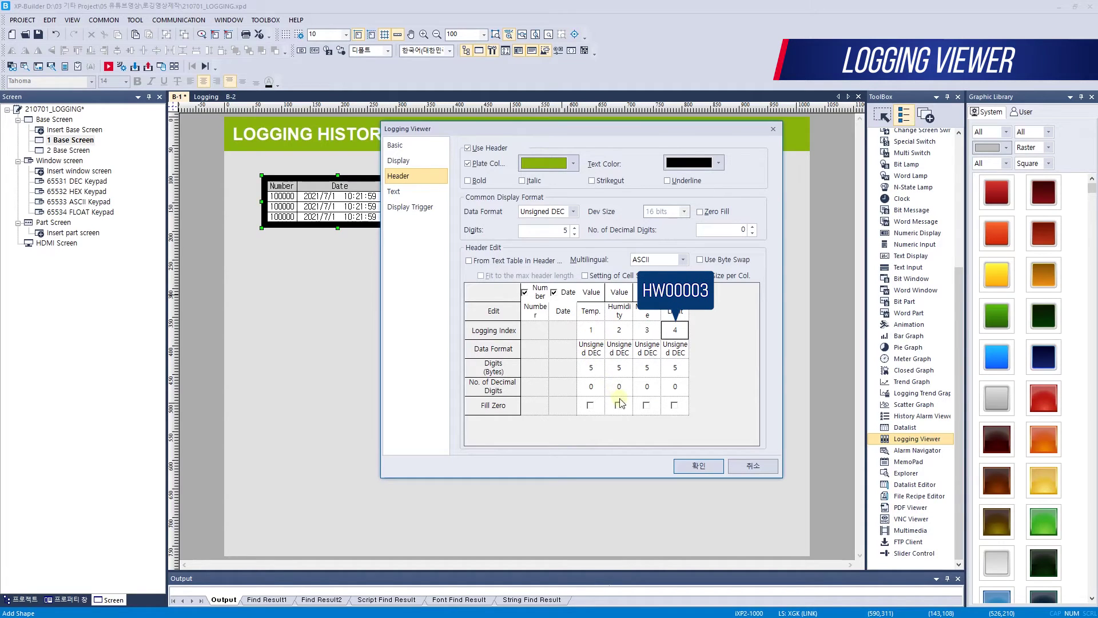
{"action": "left_click", "coordinate": [699, 465]}
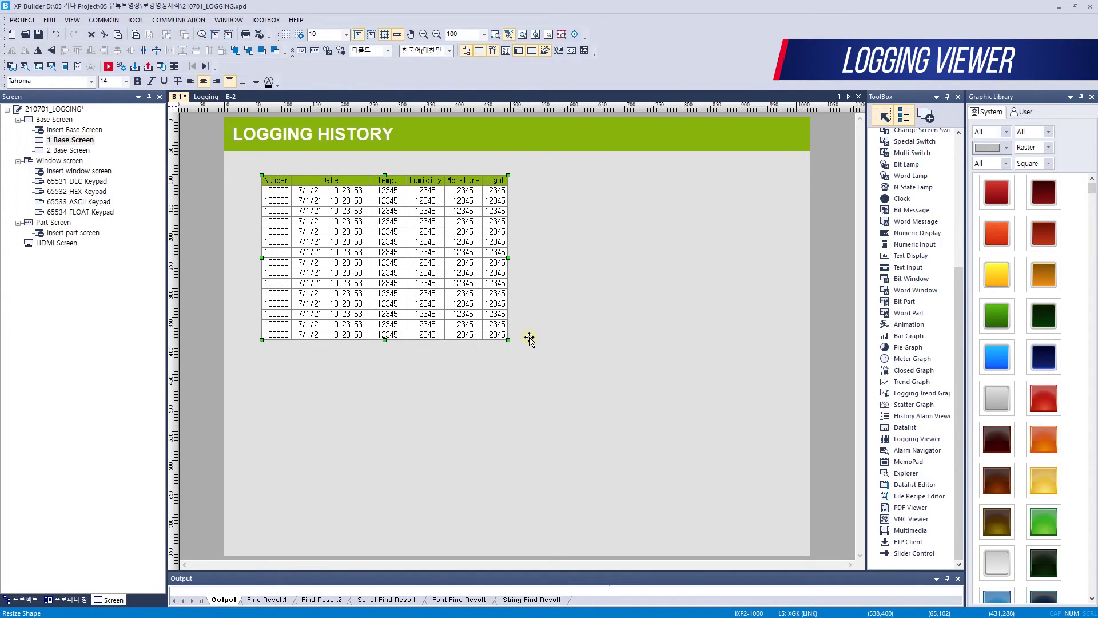
Step: Enlarge the logging table by setting its number of rows to 20
{"action": "left_click_drag", "start_coordinate": [507, 339], "coordinate": [517, 297]}
{"action": "left_click_drag", "start_coordinate": [507, 337], "coordinate": [603, 511]}
{"action": "double_click", "coordinate": [457, 273]}
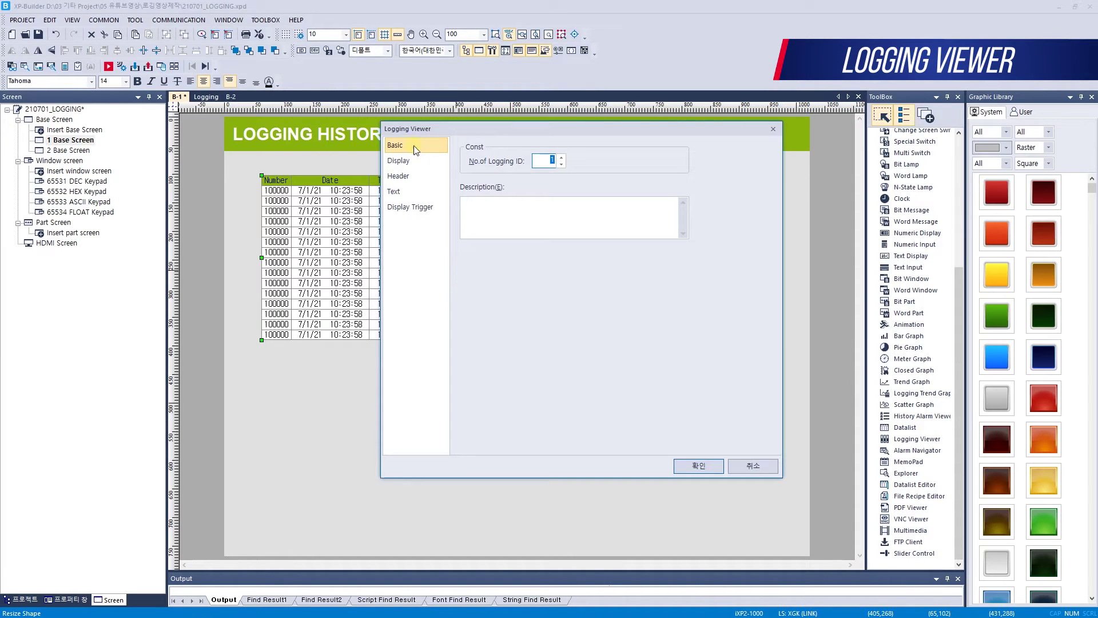
{"action": "left_click", "coordinate": [423, 162]}
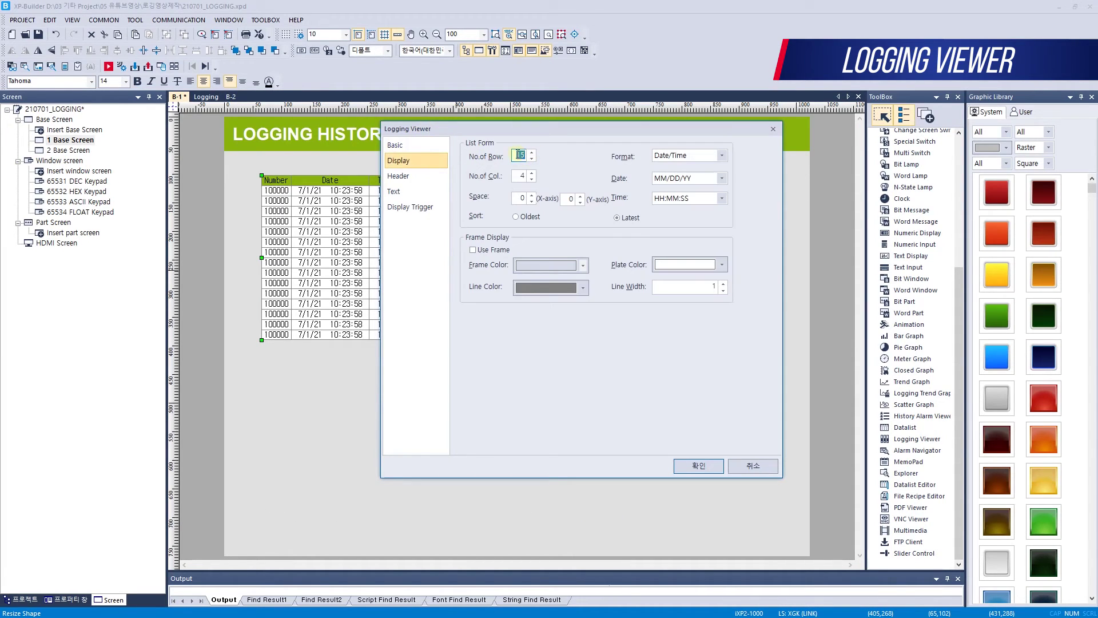
{"action": "type", "text": "20"}
{"action": "key", "text": "Return"}
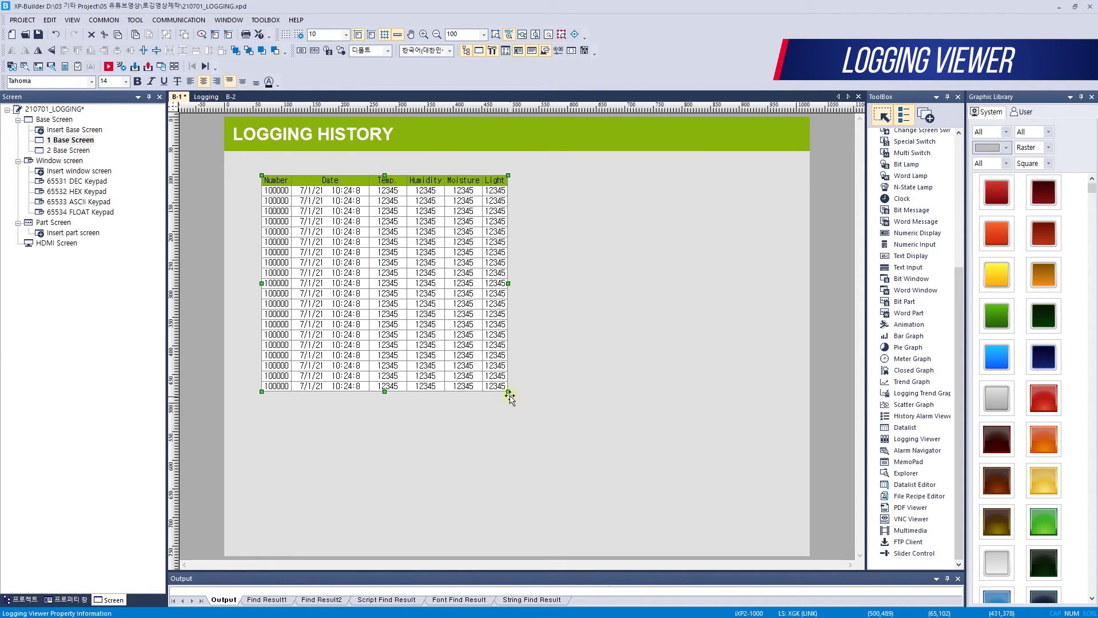
Step: Enable cell size setting and make the Temp., Humidity, Moisture and Light columns 100 pixels wide
{"action": "double_click", "coordinate": [462, 248]}
{"action": "left_click", "coordinate": [409, 176]}
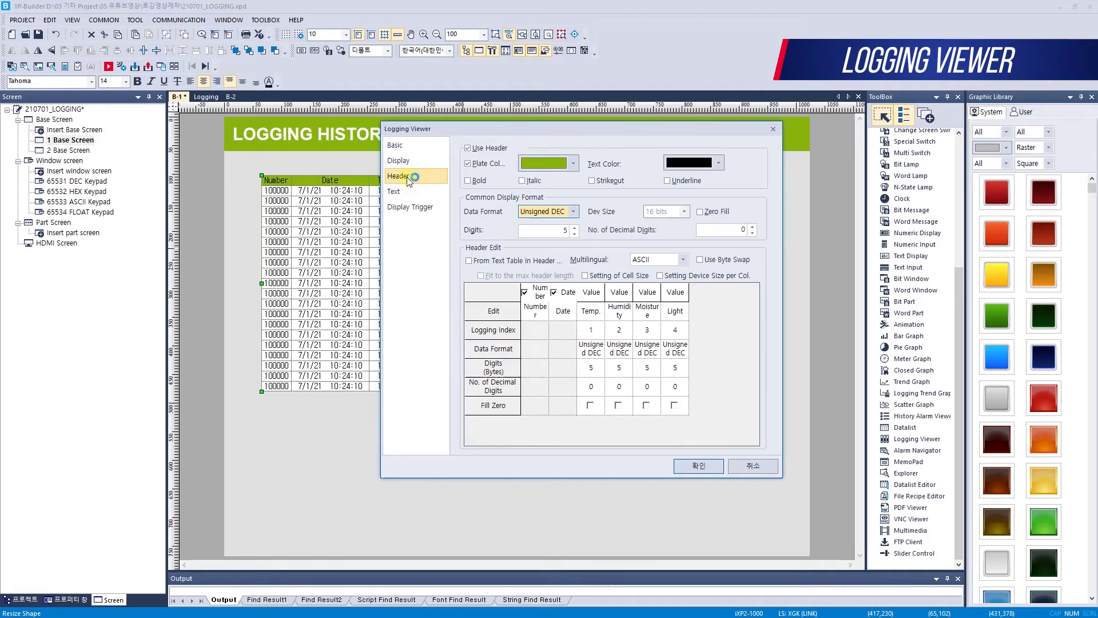
{"action": "left_click", "coordinate": [647, 276]}
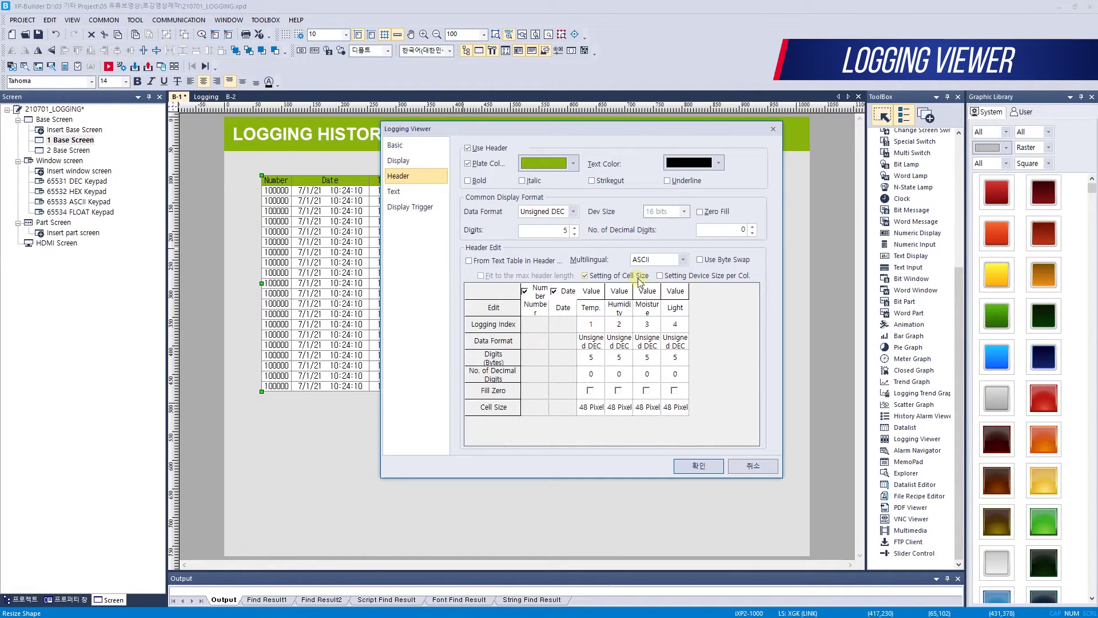
{"action": "double_click", "coordinate": [586, 404]}
{"action": "type", "text": "100"}
{"action": "double_click", "coordinate": [618, 407]}
{"action": "type", "text": "100"}
{"action": "double_click", "coordinate": [647, 407]}
{"action": "type", "text": "100"}
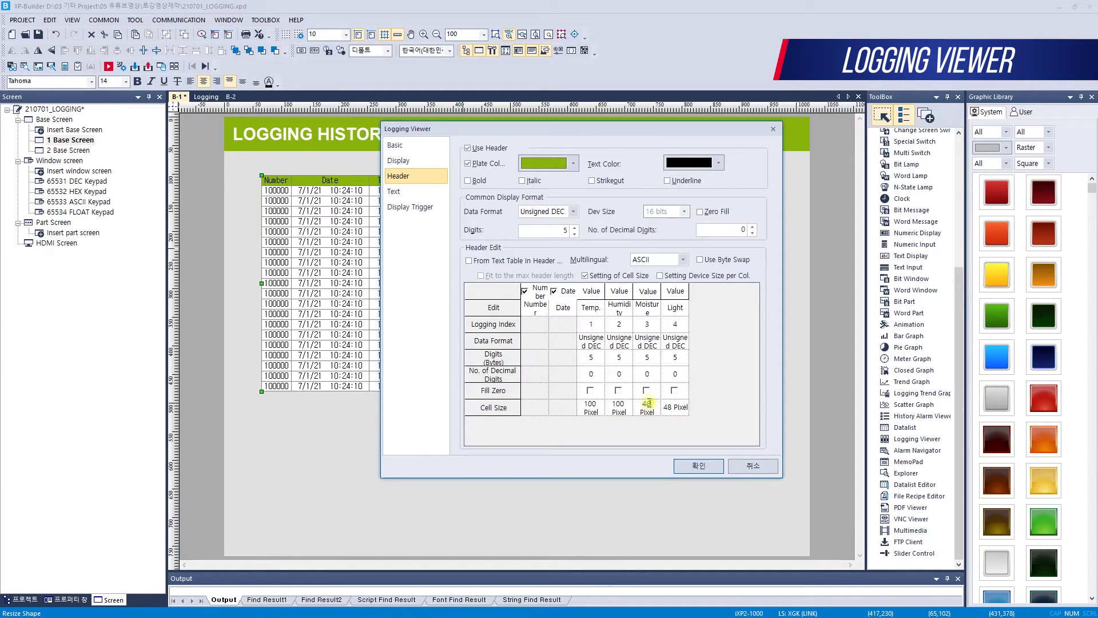
{"action": "double_click", "coordinate": [677, 407]}
{"action": "type", "text": "100"}
{"action": "left_click", "coordinate": [698, 465]}
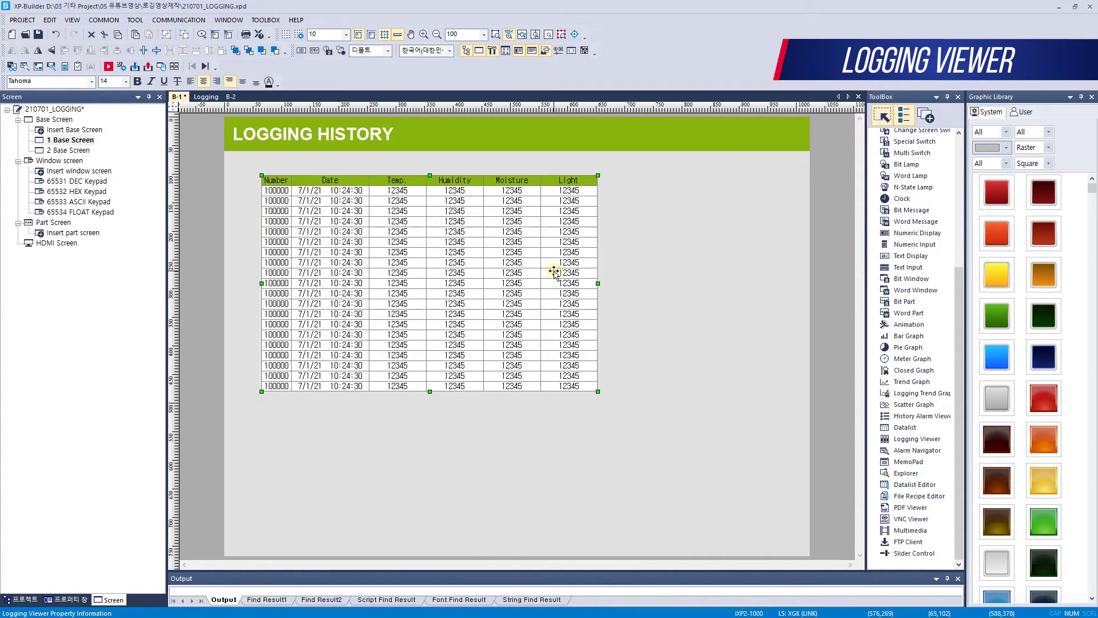
Step: Try the per-column device size setting on the Temp. and Humidity columns of the Logging Viewer
{"action": "double_click", "coordinate": [569, 285]}
{"action": "left_click", "coordinate": [411, 175]}
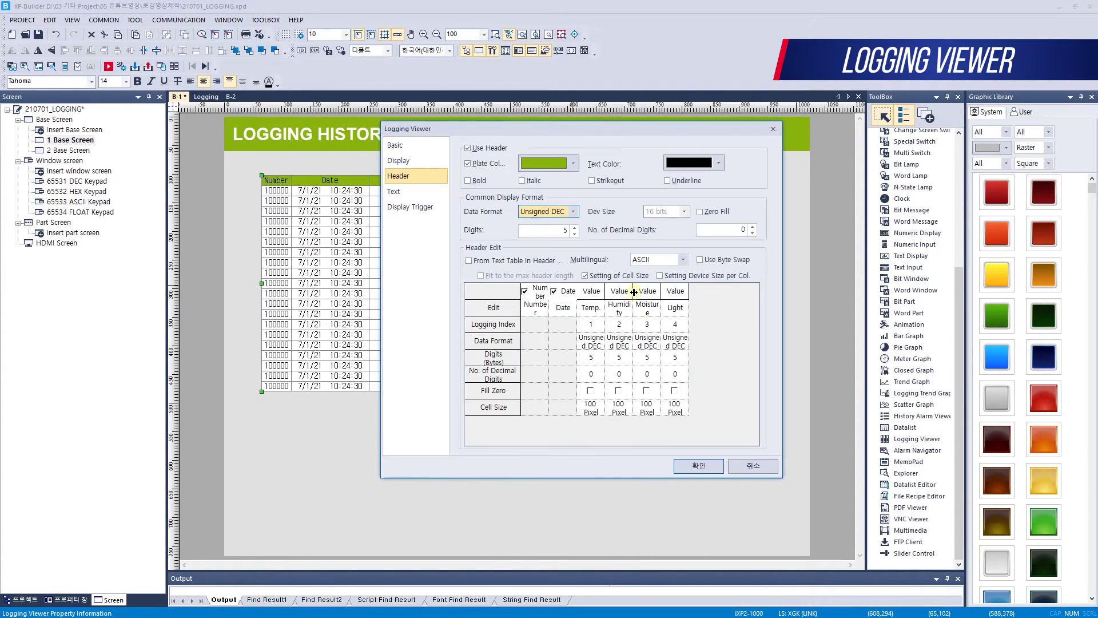
{"action": "left_click", "coordinate": [684, 277]}
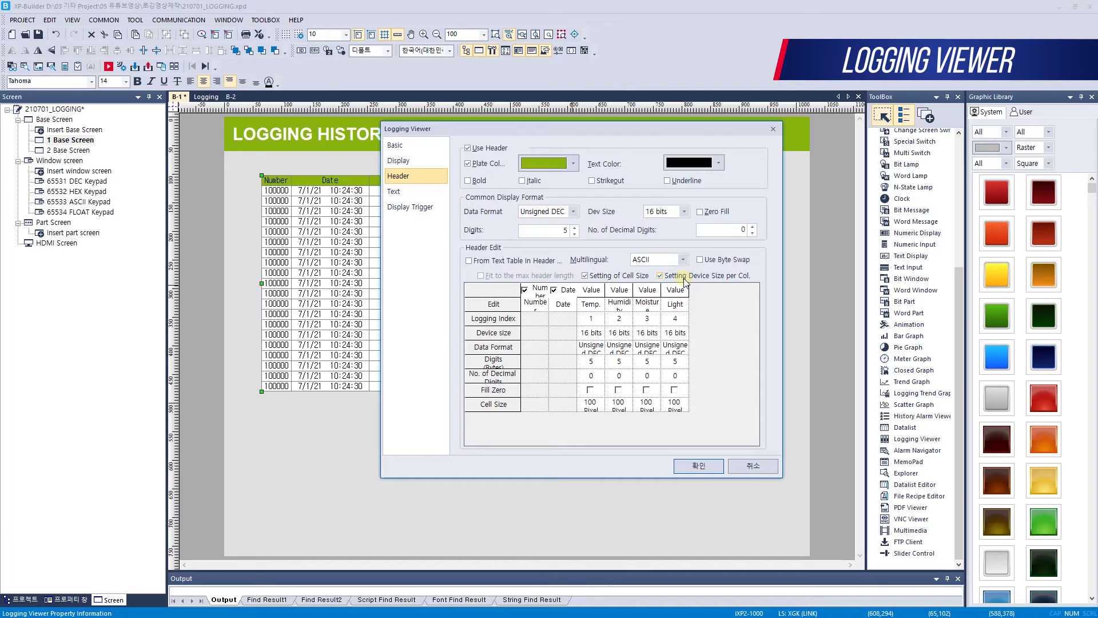
{"action": "left_click", "coordinate": [603, 334]}
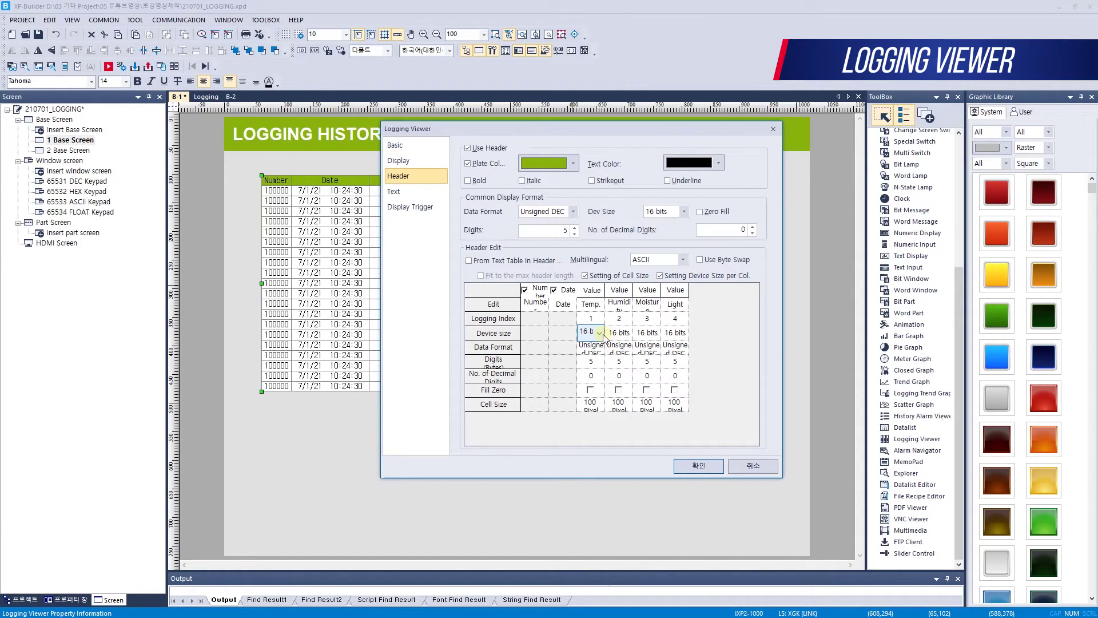
{"action": "left_click", "coordinate": [618, 332]}
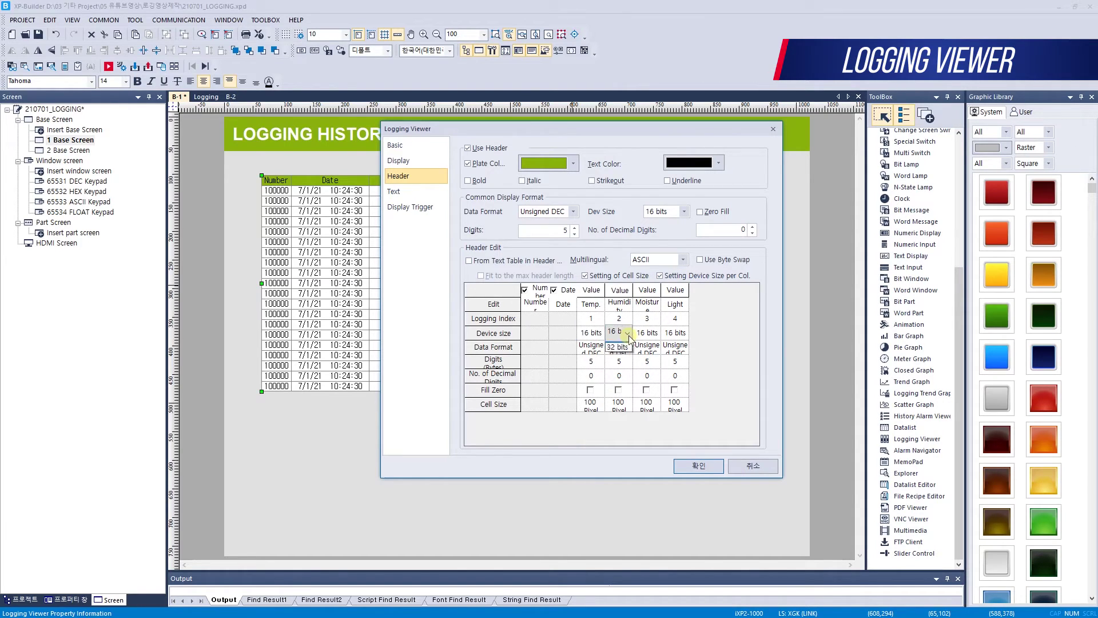
{"action": "left_click", "coordinate": [702, 277]}
{"action": "key", "text": "Down"}
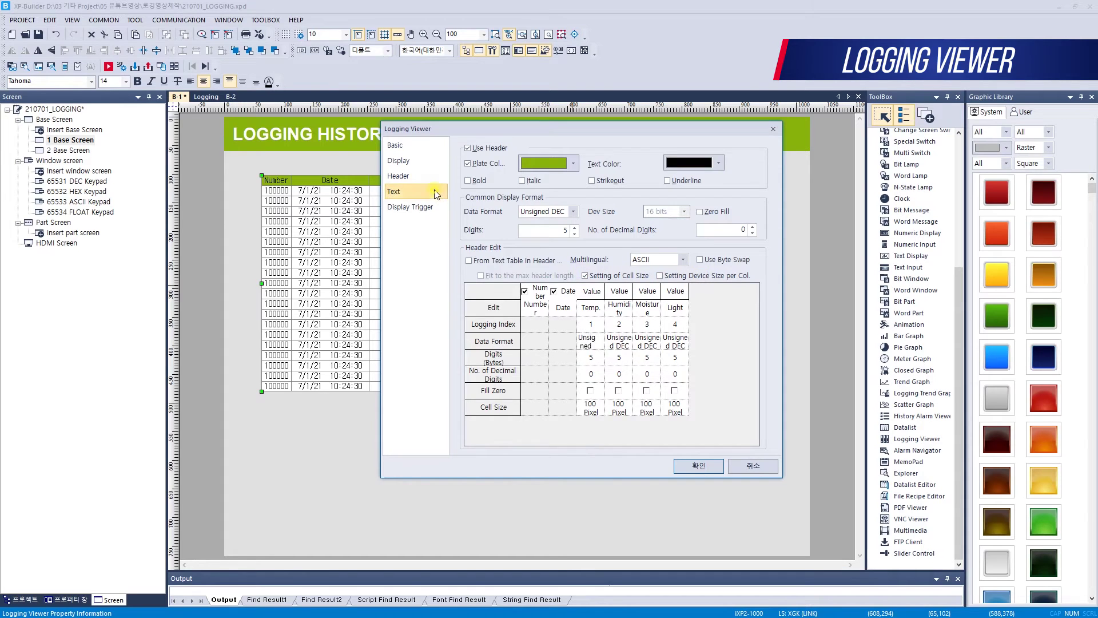
Step: Set the Logging Viewer's text to Arial at size 18 and apply the settings
{"action": "left_click", "coordinate": [615, 149]}
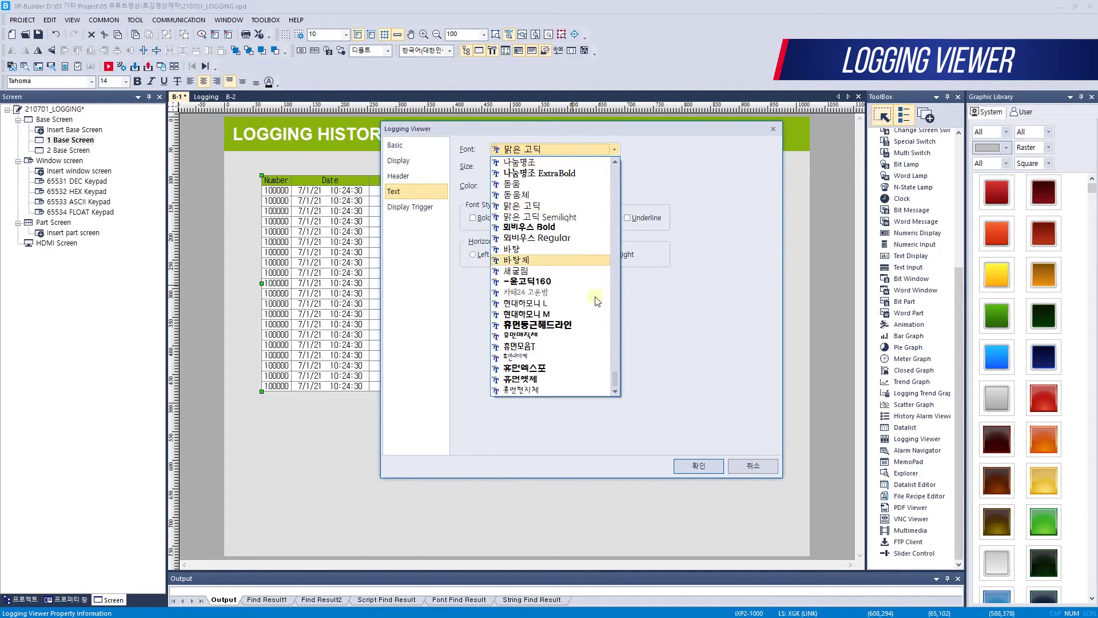
{"action": "scroll", "coordinate": [612, 162], "scroll_direction": "up", "scroll_amount": 10}
{"action": "left_click", "coordinate": [511, 183]}
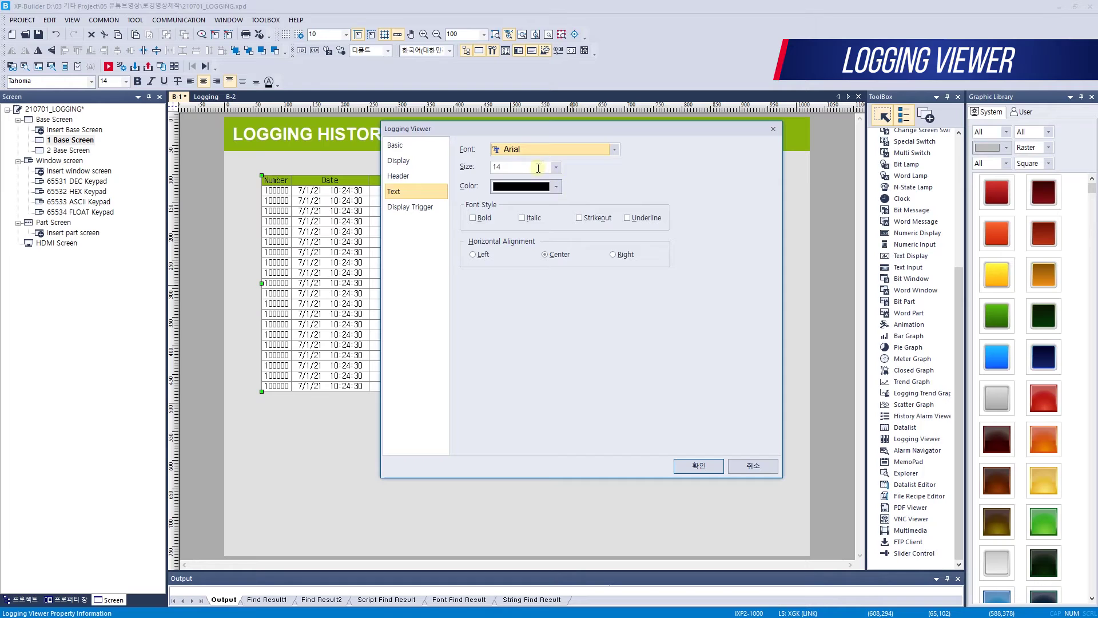
{"action": "key", "text": "Tab"}
{"action": "type", "text": "18"}
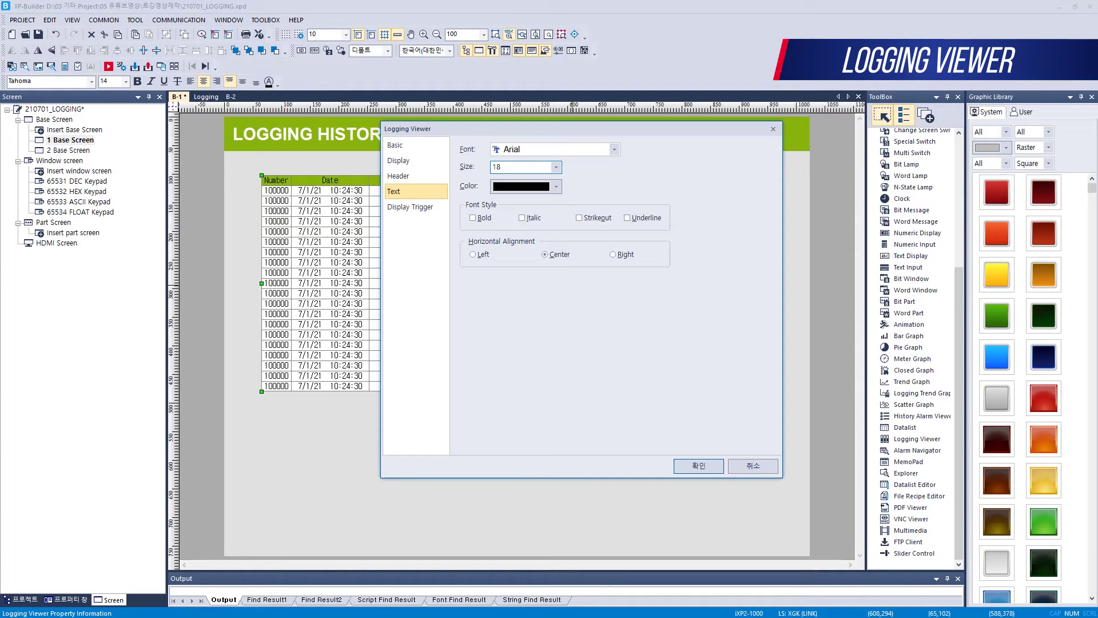
{"action": "left_click", "coordinate": [700, 466]}
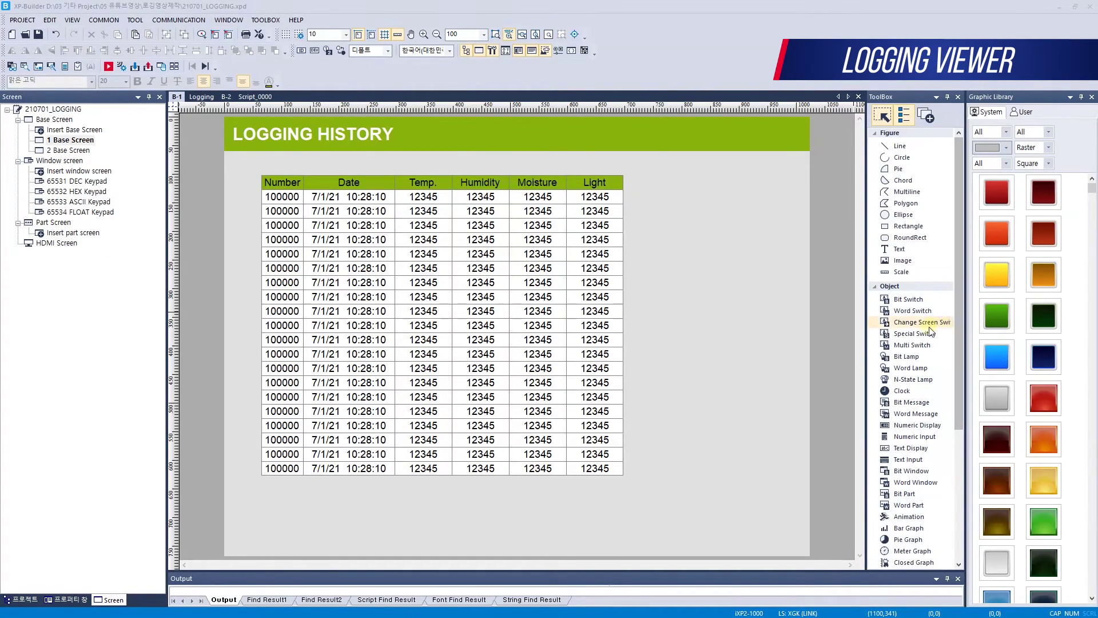
Step: Draw a Special Switch about 41 by 41 pixels beside the table's header row and assign it Logging Viewer Line Up
{"action": "left_click", "coordinate": [915, 334]}
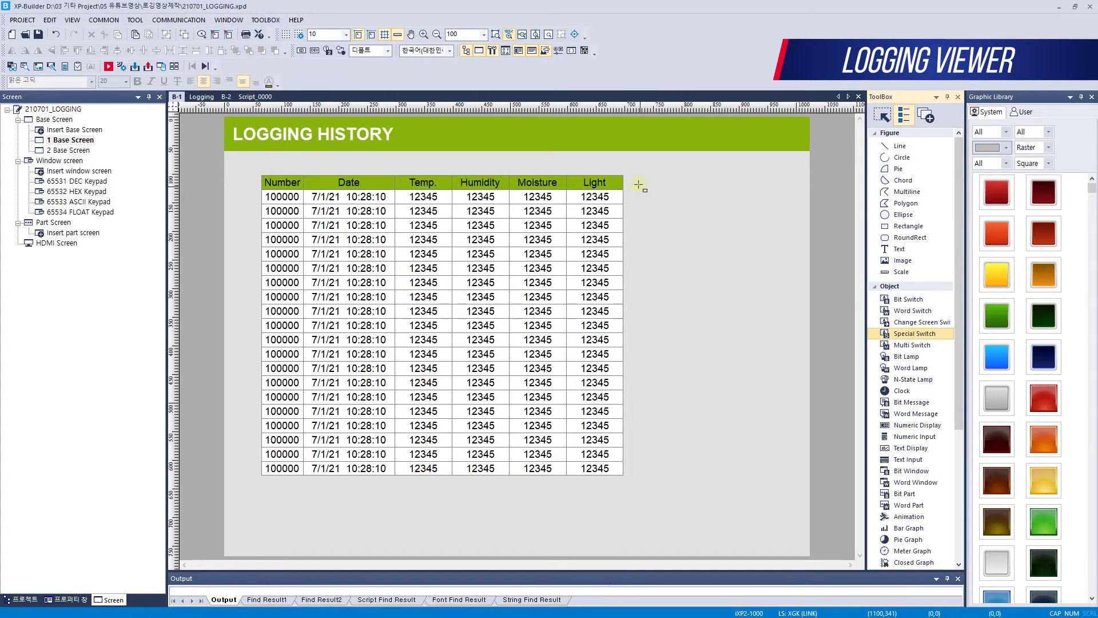
{"action": "left_click_drag", "start_coordinate": [627, 175], "coordinate": [650, 197]}
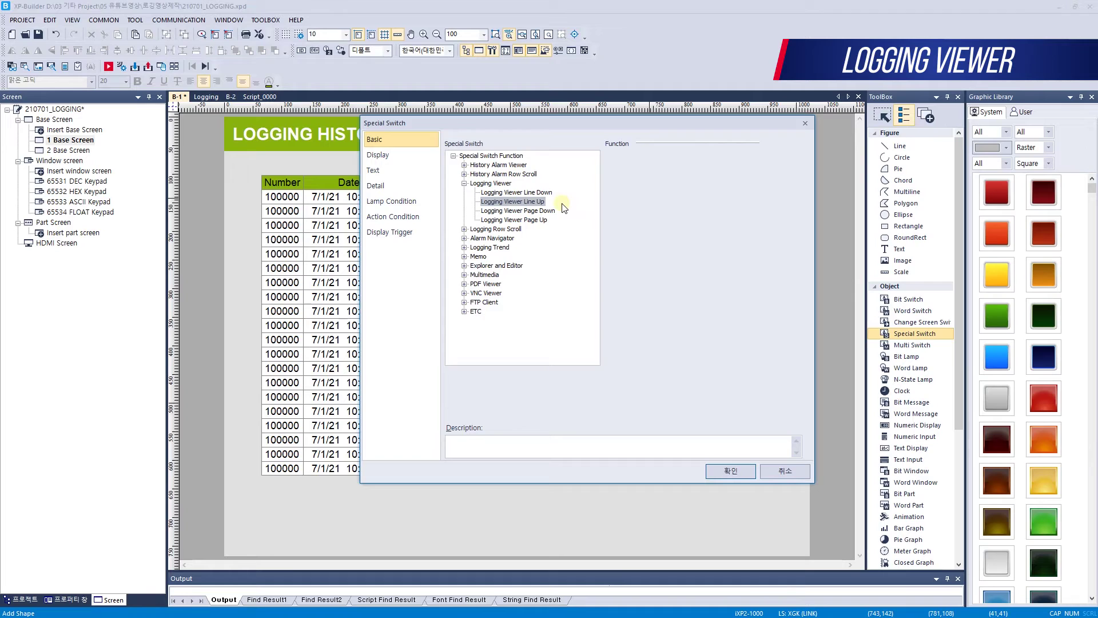
{"action": "left_click", "coordinate": [465, 228]}
{"action": "left_click", "coordinate": [507, 229]}
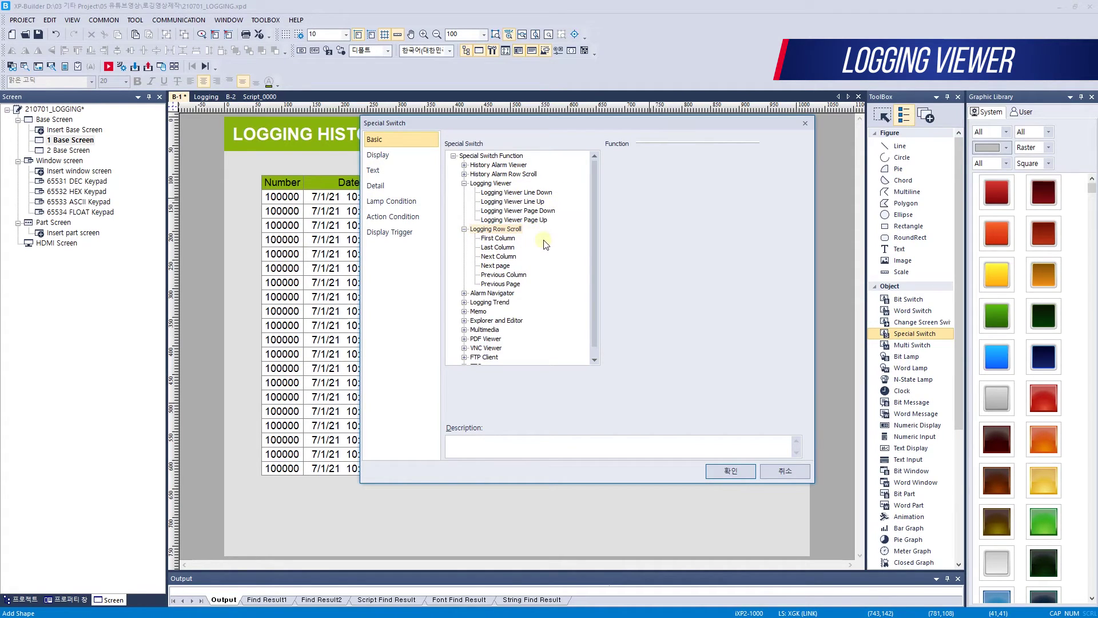
{"action": "left_click", "coordinate": [507, 183]}
{"action": "left_click", "coordinate": [540, 202]}
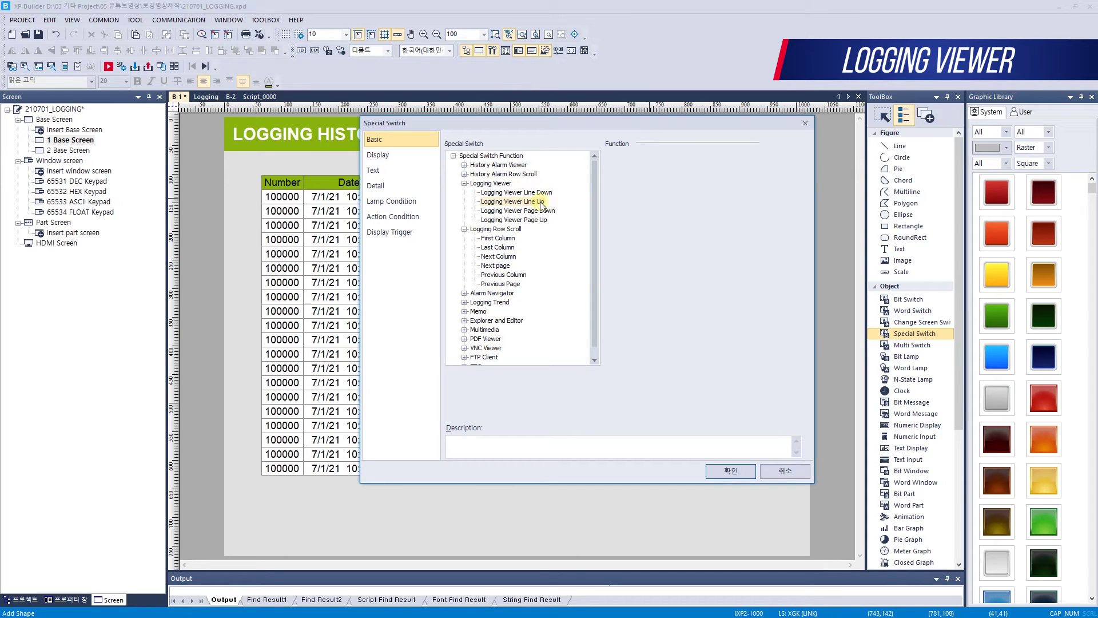
Step: Caption the line-up switch with the ▲ symbol for both its on and off states
{"action": "left_click", "coordinate": [373, 170]}
{"action": "left_click", "coordinate": [538, 160]}
{"action": "type", "text": "ㅁ"}
{"action": "key", "text": "Hangul_Hanja"}
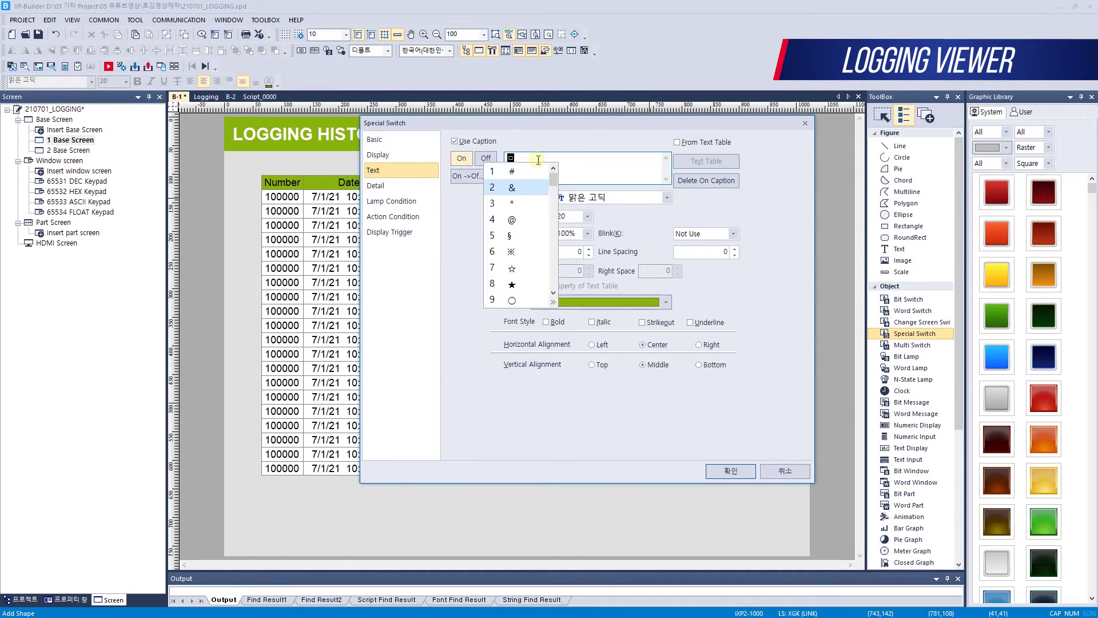
{"action": "key", "text": "Down"}
{"action": "key", "text": "Down"}
{"action": "key", "text": "Down"}
{"action": "key", "text": "Down"}
{"action": "key", "text": "Down"}
{"action": "key", "text": "Down"}
{"action": "key", "text": "Down"}
{"action": "key", "text": "Down"}
{"action": "key", "text": "Down"}
{"action": "key", "text": "Down"}
{"action": "key", "text": "Down"}
{"action": "key", "text": "Down"}
{"action": "key", "text": "Down"}
{"action": "key", "text": "Down"}
{"action": "key", "text": "Down"}
{"action": "key", "text": "Return"}
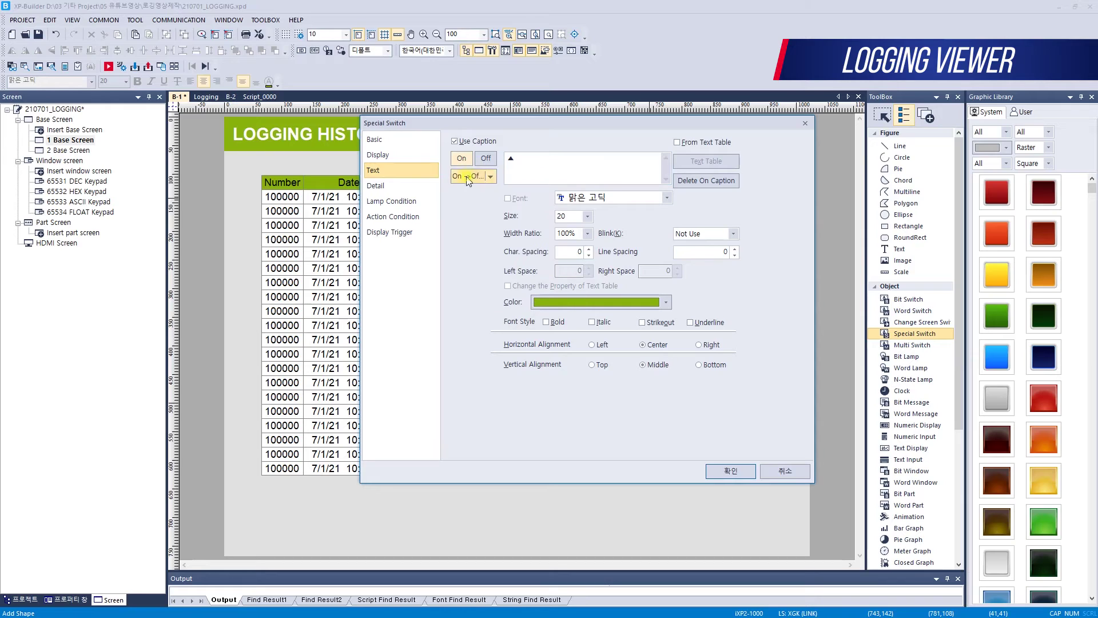
Step: Change the line-up switch's on-state caption to a light color and confirm the switch settings
{"action": "left_click", "coordinate": [629, 302]}
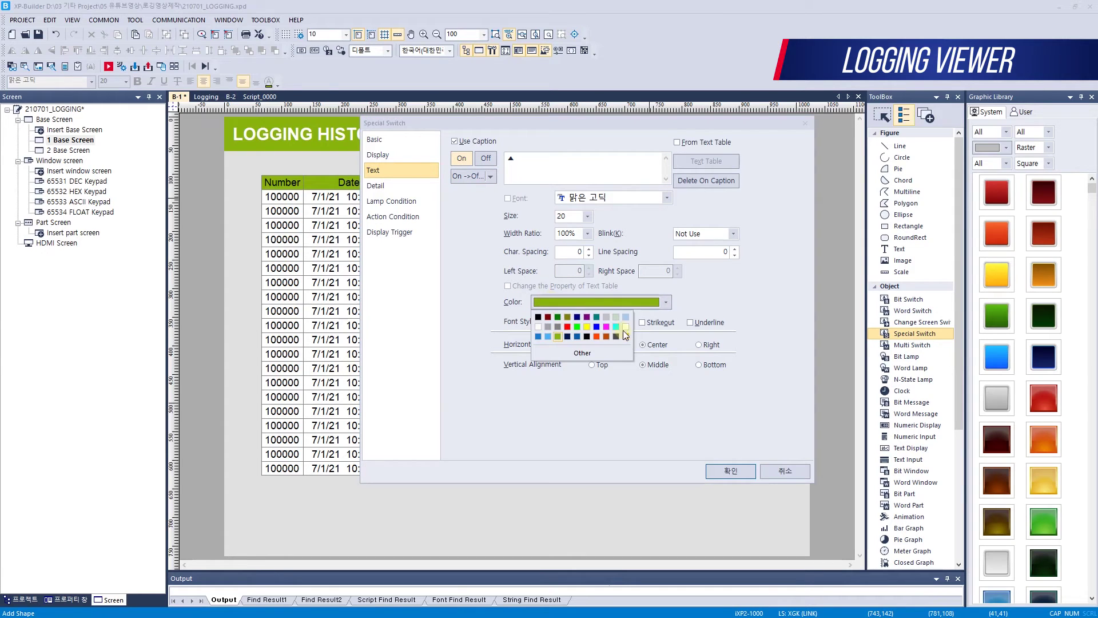
{"action": "left_click", "coordinate": [622, 335]}
{"action": "left_click", "coordinate": [731, 470]}
Step: Copy the line-up switch to beside the table's last row and assign the copy Logging Viewer Line Down
{"action": "left_click_drag", "start_coordinate": [639, 193], "coordinate": [638, 467]}
{"action": "double_click", "coordinate": [639, 468]}
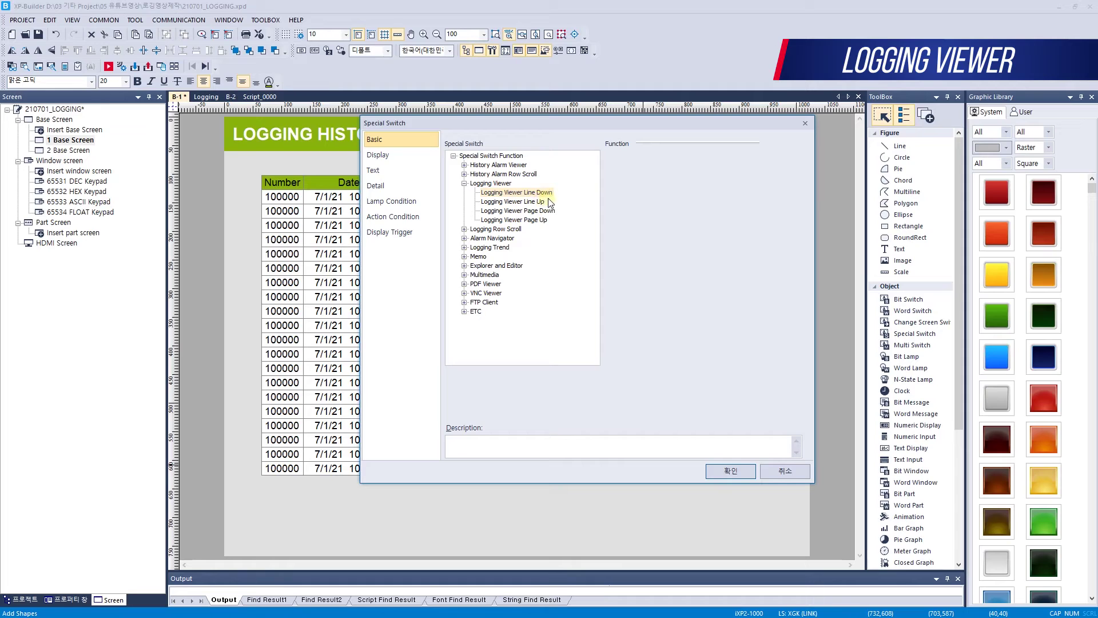
Step: Replace the copied switch's on-state caption with the ▼ symbol
{"action": "left_click", "coordinate": [401, 170]}
{"action": "type", "text": "ㅁ"}
{"action": "key", "text": "Hangul_Hanja"}
{"action": "key", "text": "Down"}
{"action": "key", "text": "Down"}
{"action": "key", "text": "Down"}
{"action": "key", "text": "Down"}
{"action": "key", "text": "Down"}
{"action": "key", "text": "Down"}
{"action": "key", "text": "Down"}
{"action": "key", "text": "Down"}
{"action": "key", "text": "Down"}
{"action": "key", "text": "Down"}
{"action": "key", "text": "Down"}
{"action": "key", "text": "Down"}
{"action": "key", "text": "Down"}
{"action": "key", "text": "Down"}
{"action": "key", "text": "Down"}
{"action": "key", "text": "Down"}
{"action": "key", "text": "Down"}
{"action": "key", "text": "Down"}
{"action": "key", "text": "Return"}
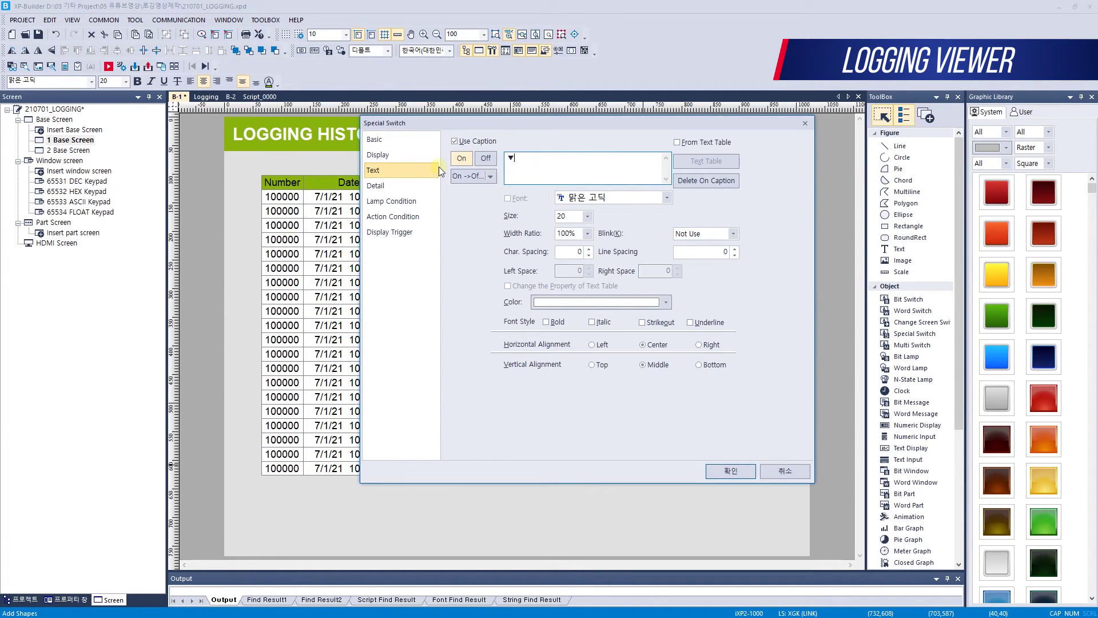
Step: Copy the line-down switch's on-state caption to its off state and confirm the switch settings
{"action": "left_click", "coordinate": [490, 175]}
{"action": "left_click", "coordinate": [474, 193]}
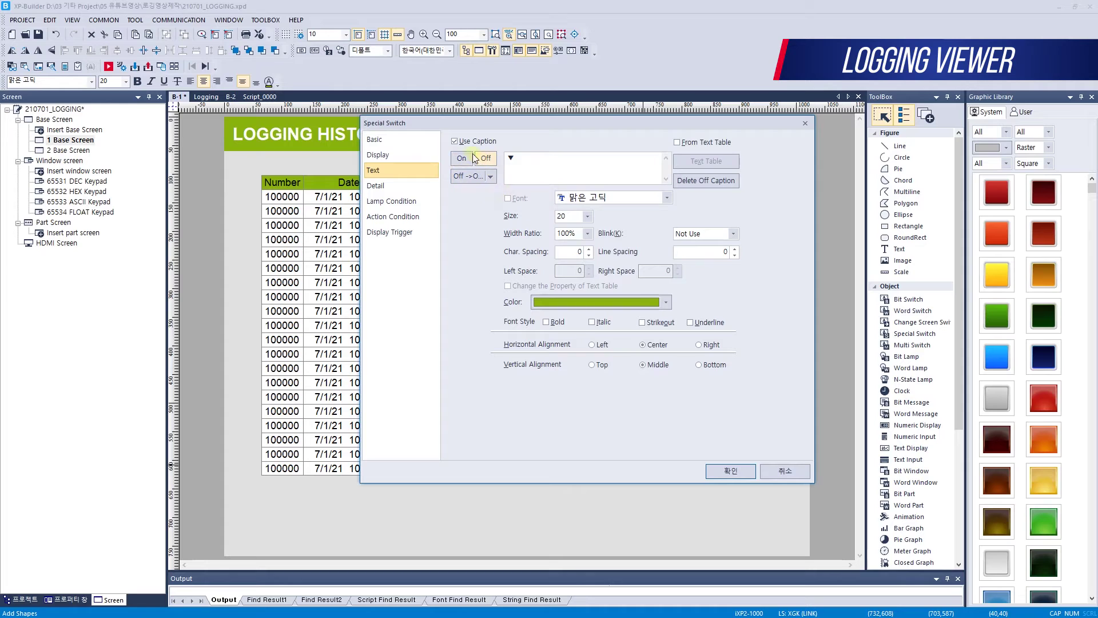
{"action": "left_click", "coordinate": [730, 470]}
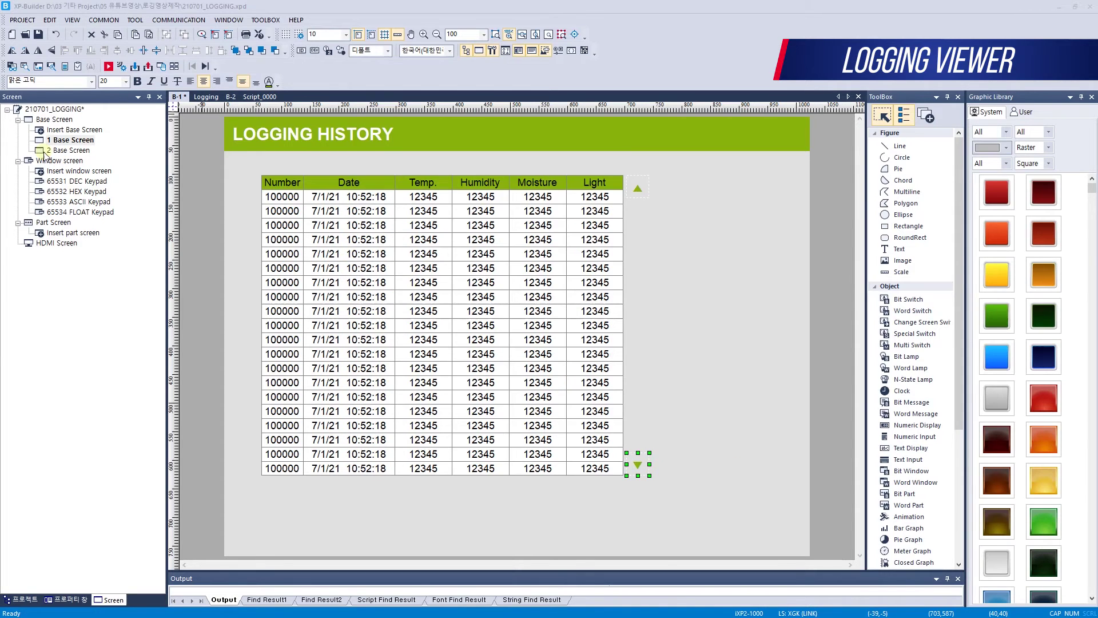
Step: Simulate the project and test the Logging Viewer table by scrolling it with the line-down and line-up switches
{"action": "left_click", "coordinate": [109, 67]}
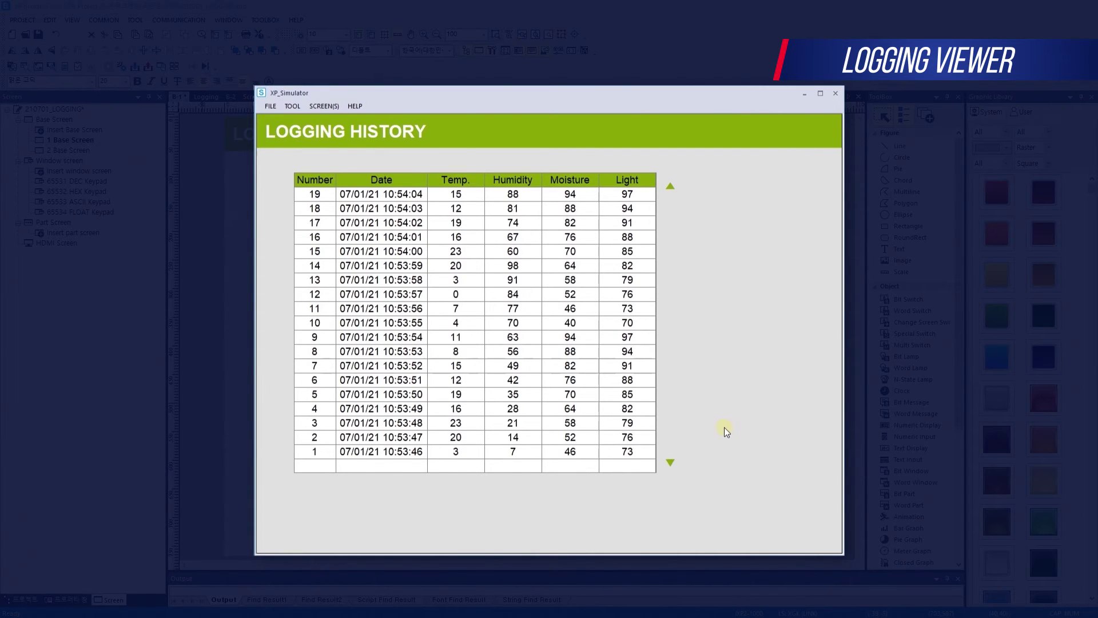
{"action": "left_click", "coordinate": [671, 461]}
{"action": "left_click", "coordinate": [670, 460]}
{"action": "left_click", "coordinate": [671, 461]}
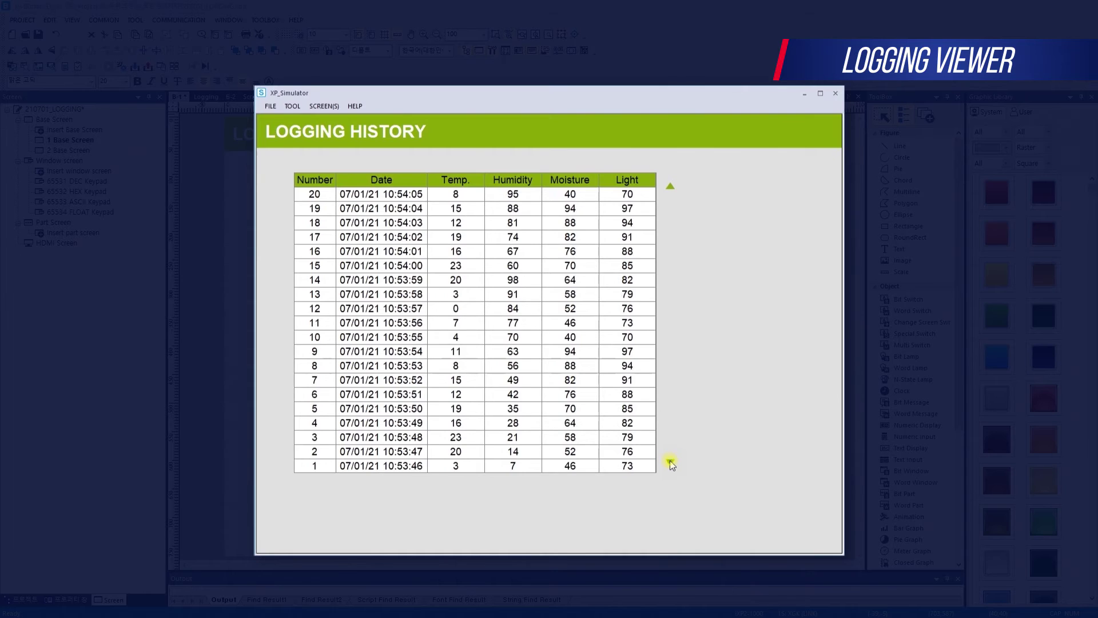
{"action": "left_click", "coordinate": [670, 460]}
{"action": "left_click", "coordinate": [671, 189]}
{"action": "left_click", "coordinate": [671, 188]}
{"action": "left_click", "coordinate": [671, 189]}
{"action": "left_click", "coordinate": [671, 188]}
{"action": "left_click", "coordinate": [671, 189]}
{"action": "left_click", "coordinate": [671, 189]}
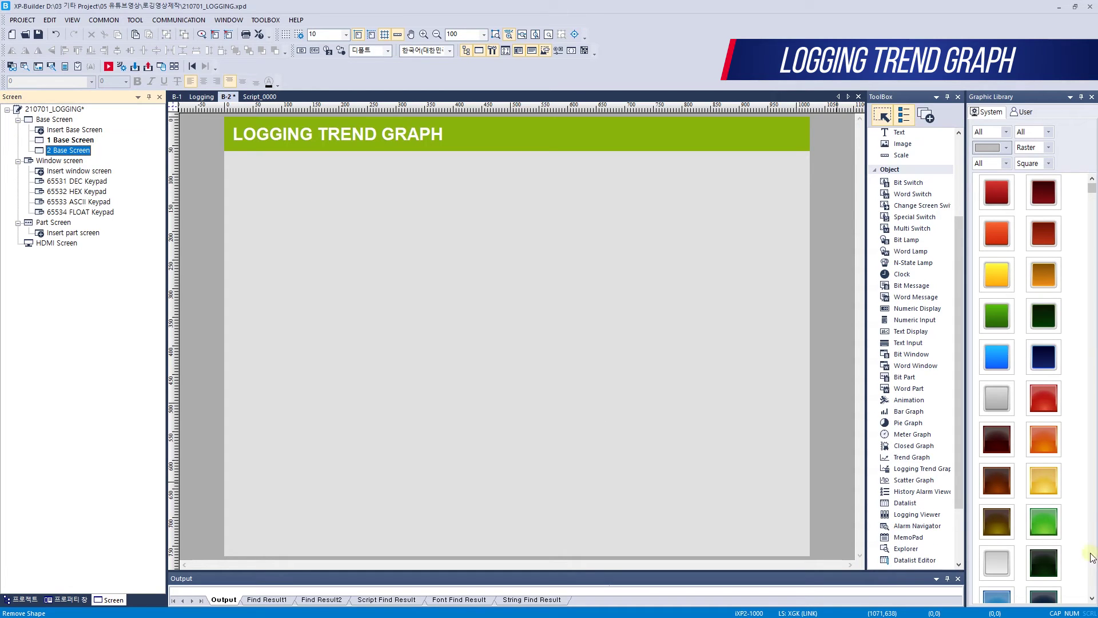
Step: Draw a Logging Trend Graph about 738 by 581 pixels below the title on base screen 2
{"action": "left_click", "coordinate": [921, 468]}
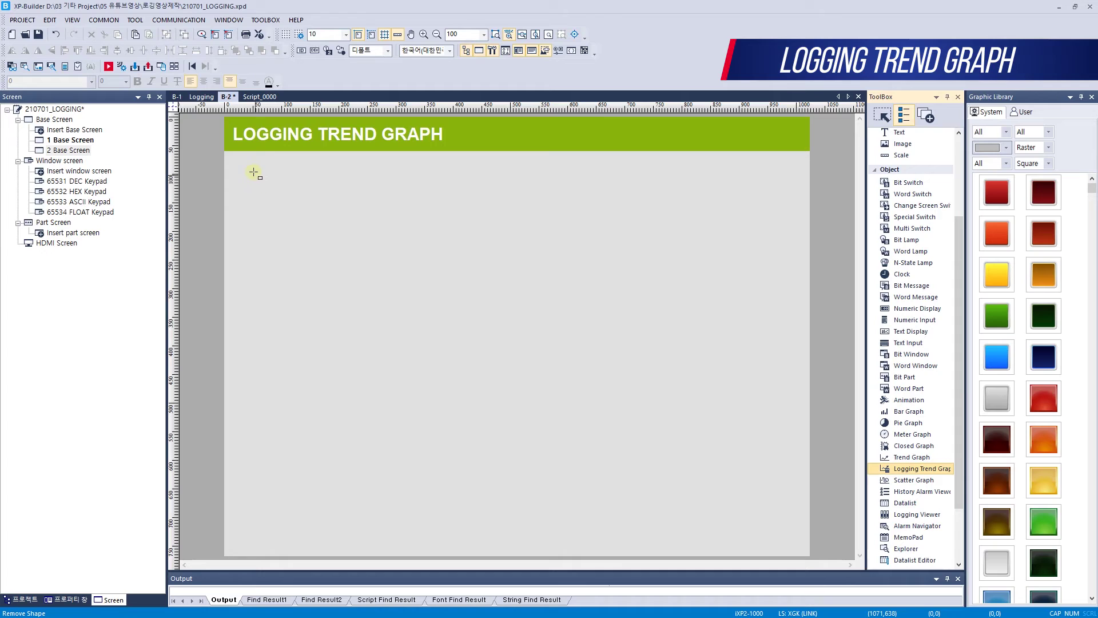
{"action": "left_click_drag", "start_coordinate": [254, 170], "coordinate": [675, 502]}
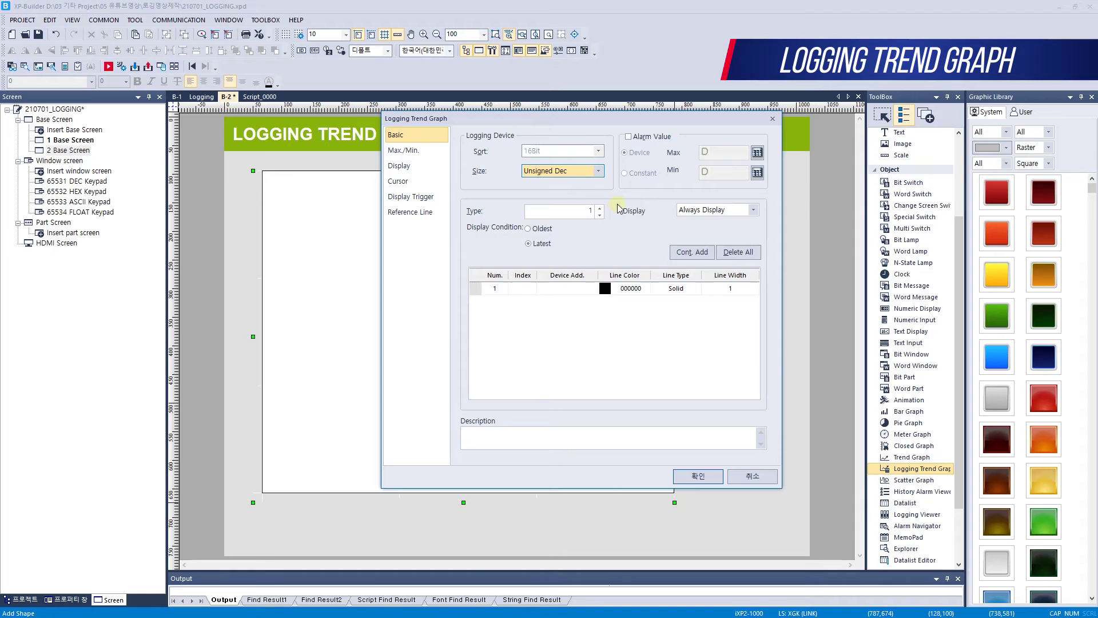
{"action": "left_click", "coordinate": [559, 213]}
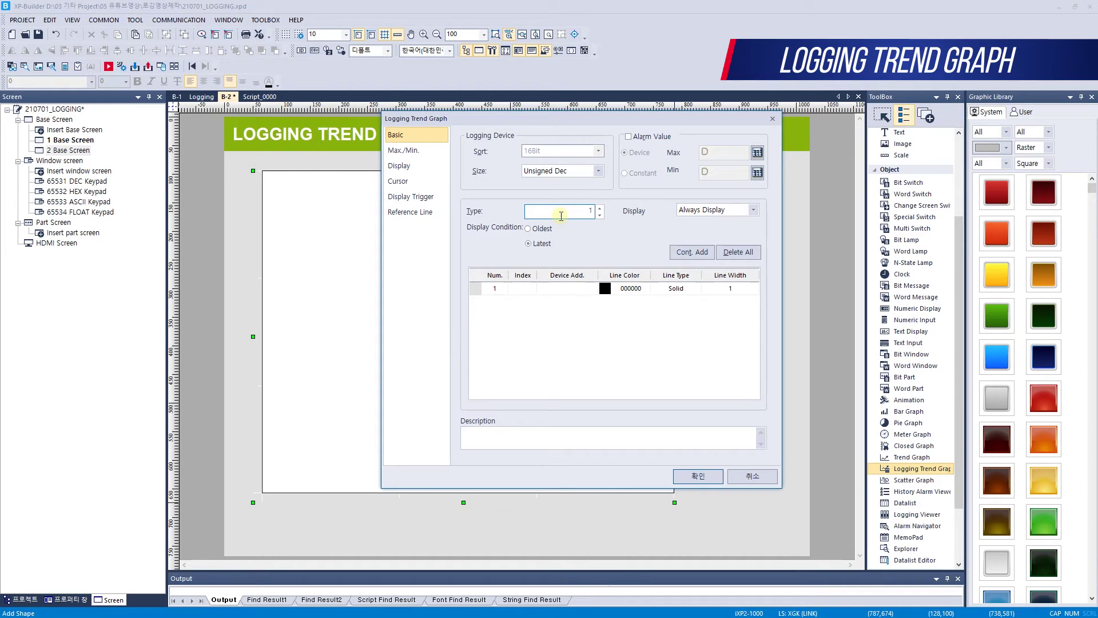
Step: Assign logging indexes 1, 2, 3 and 4 to the trend graph's first four lines
{"action": "left_click", "coordinate": [522, 288]}
{"action": "type", "text": "1"}
{"action": "left_click", "coordinate": [527, 315]}
{"action": "left_click", "coordinate": [522, 301]}
{"action": "type", "text": "2"}
{"action": "left_click", "coordinate": [526, 315]}
{"action": "left_click", "coordinate": [522, 314]}
{"action": "type", "text": "3"}
{"action": "left_click", "coordinate": [527, 327]}
{"action": "type", "text": "4"}
{"action": "left_click", "coordinate": [527, 341]}
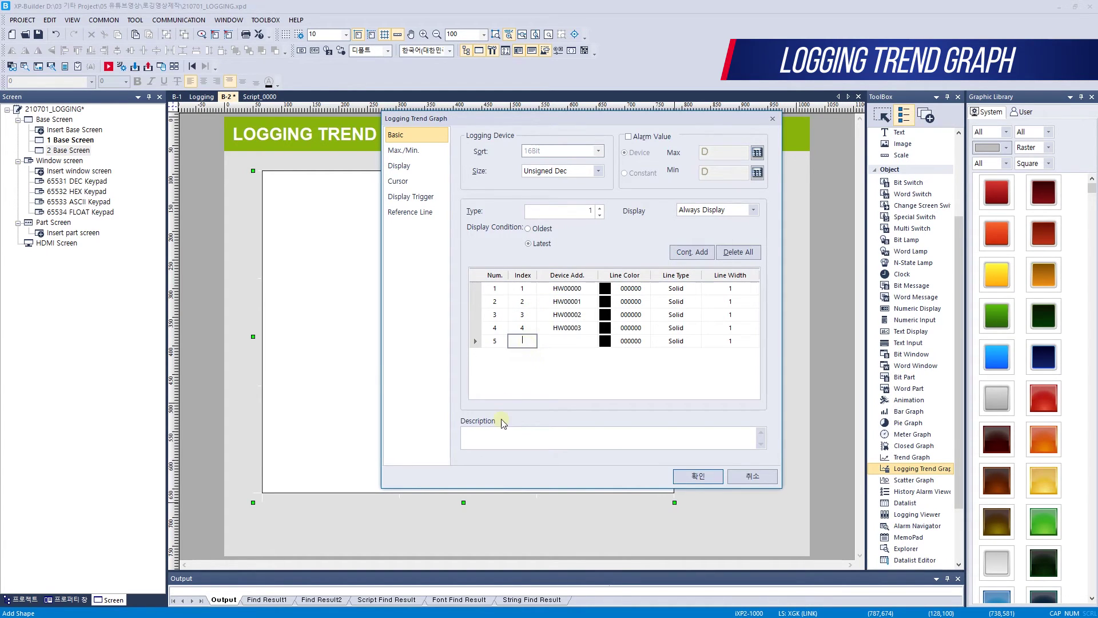
Step: Color graph lines 1 to 4 as 89b30d, 00c0a0, 177acf and ff5757 respectively
{"action": "left_click", "coordinate": [645, 288]}
{"action": "left_click", "coordinate": [645, 287]}
{"action": "left_click", "coordinate": [622, 346]}
{"action": "left_click", "coordinate": [645, 301]}
{"action": "left_click", "coordinate": [644, 302]}
{"action": "left_click", "coordinate": [623, 359]}
{"action": "left_click", "coordinate": [645, 315]}
{"action": "left_click", "coordinate": [645, 314]}
{"action": "left_click", "coordinate": [636, 371]}
{"action": "left_click", "coordinate": [642, 331]}
{"action": "left_click", "coordinate": [645, 327]}
{"action": "left_click", "coordinate": [618, 390]}
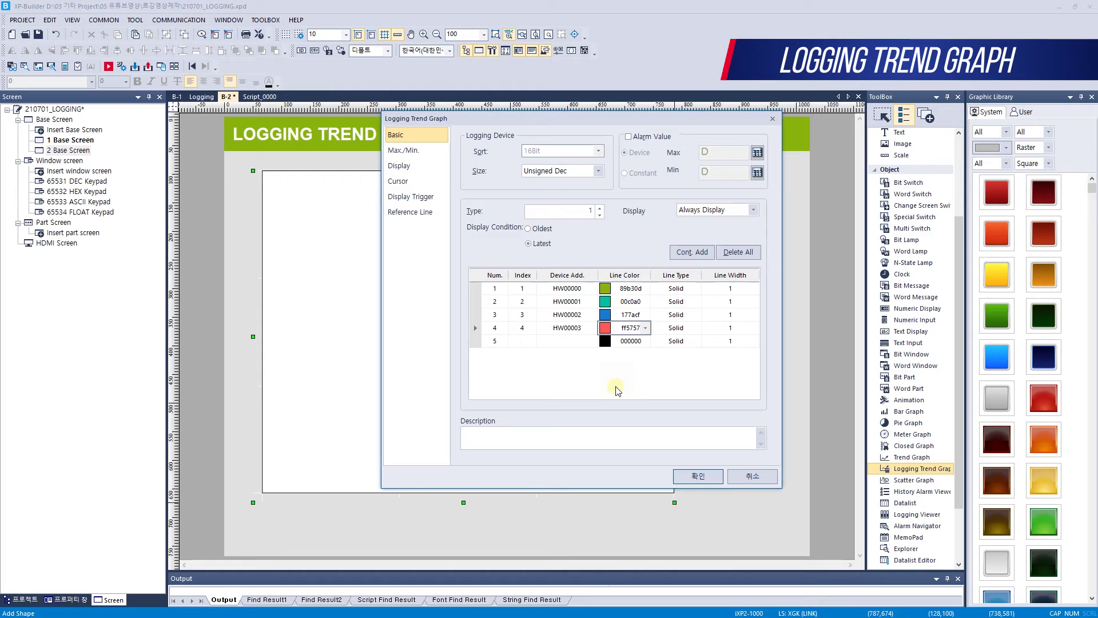
Step: Try bit-conditional display of the graph lines with condition devices starting at P00100, and restore Always Display
{"action": "left_click", "coordinate": [748, 212]}
{"action": "left_click", "coordinate": [714, 230]}
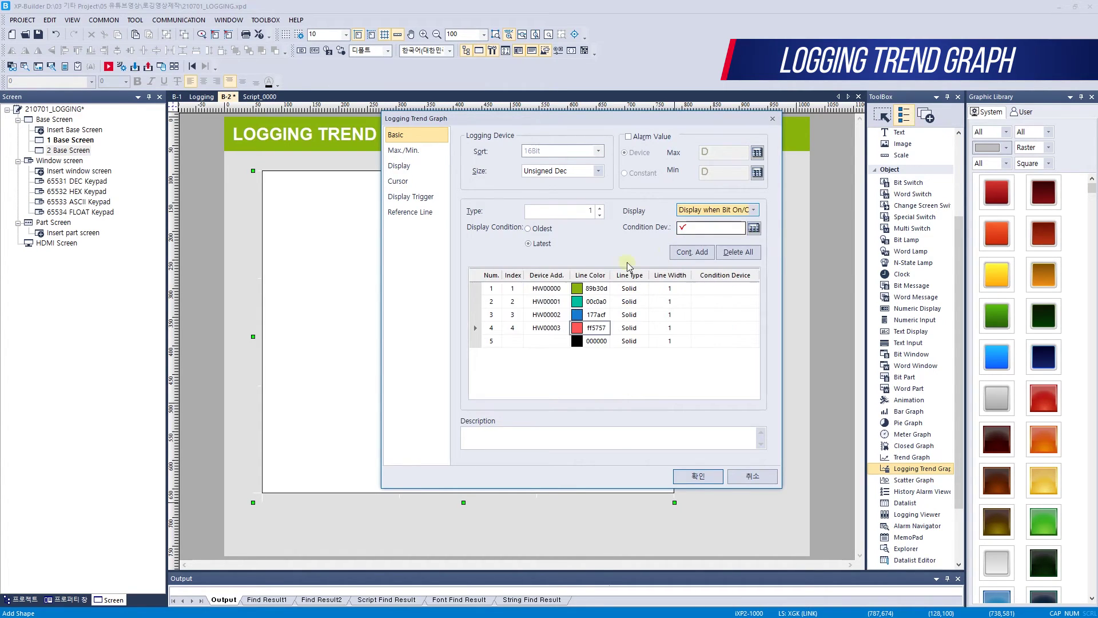
{"action": "left_click", "coordinate": [705, 230]}
{"action": "type", "text": "P100"}
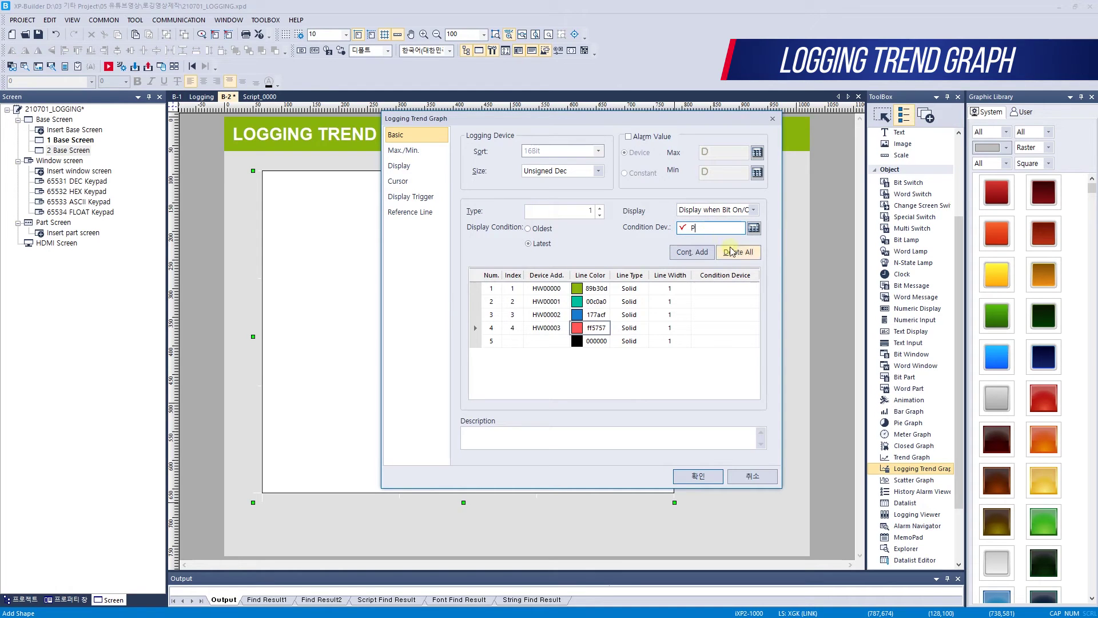
{"action": "left_click", "coordinate": [696, 299]}
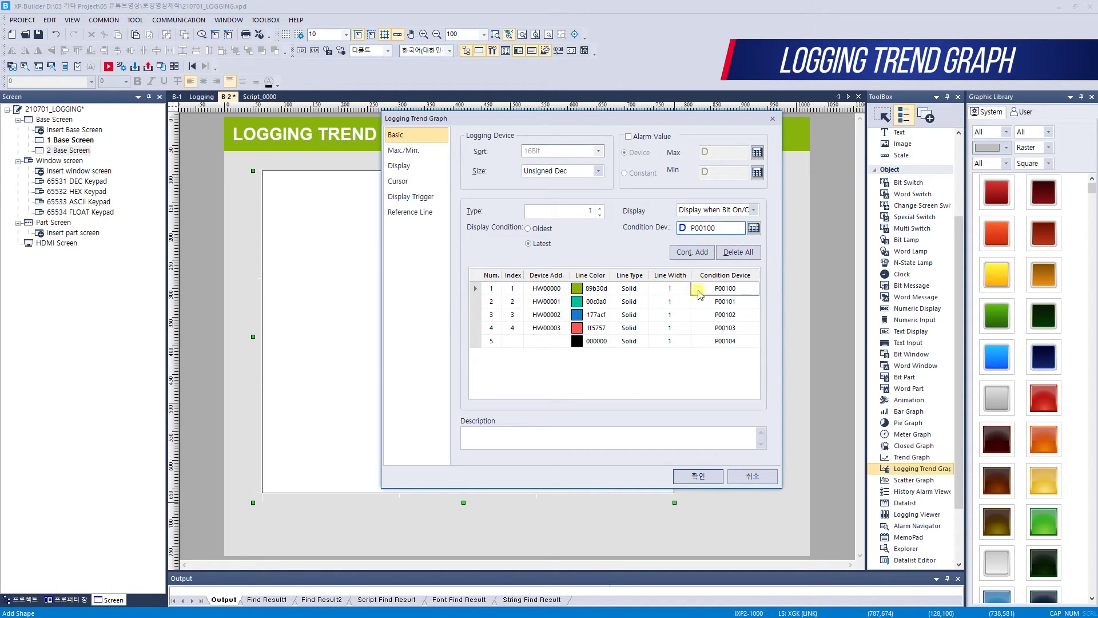
{"action": "left_click", "coordinate": [697, 314]}
{"action": "left_click", "coordinate": [700, 327]}
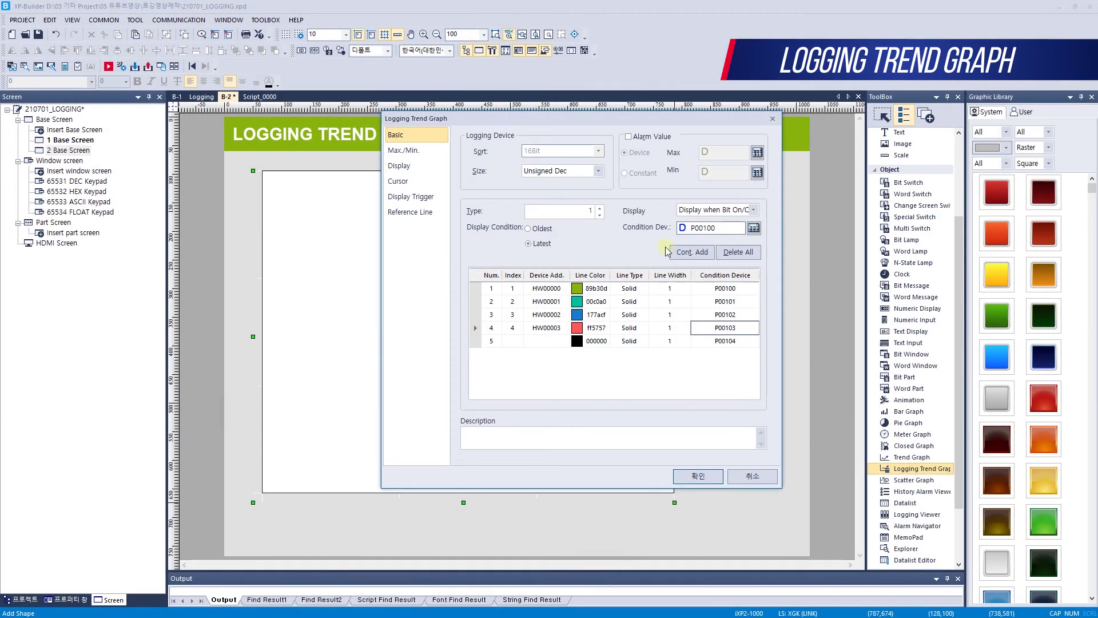
{"action": "left_click", "coordinate": [744, 210]}
{"action": "left_click", "coordinate": [740, 221]}
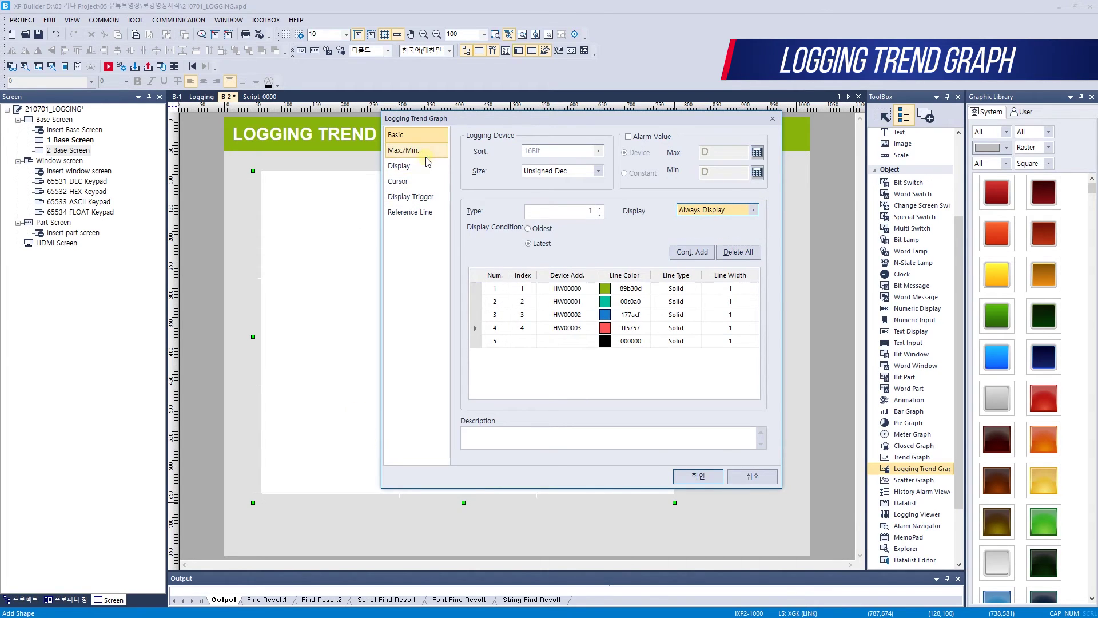
Step: Try individual Max./Min. limits with a constant Y-axis maximum of 200 for line 2 and 300 for line 3
{"action": "left_click", "coordinate": [403, 150]}
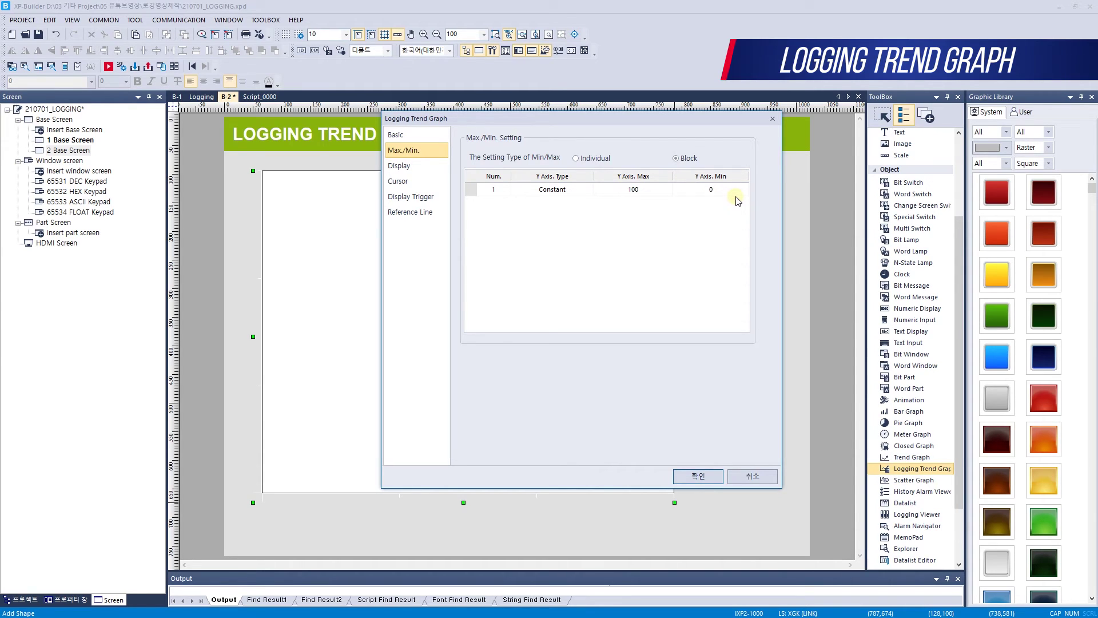
{"action": "left_click", "coordinate": [606, 159]}
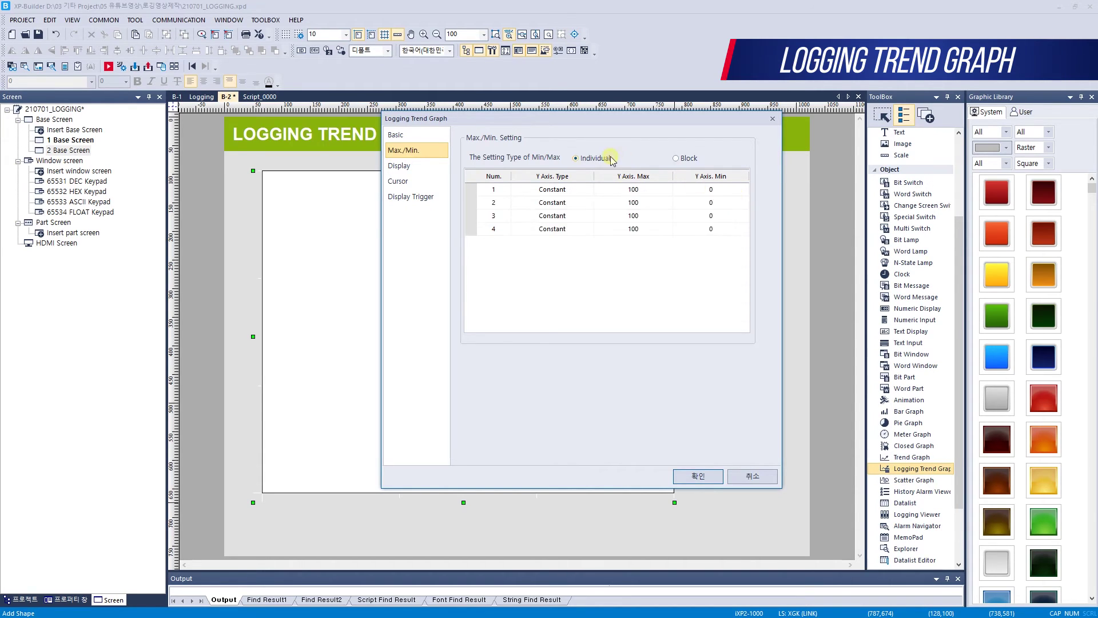
{"action": "left_click", "coordinate": [653, 202]}
{"action": "type", "text": "200"}
{"action": "left_click", "coordinate": [647, 218]}
{"action": "type", "text": "300"}
{"action": "key", "text": "Return"}
Step: Try device-based limits for line 4 with maximum HW00100 and minimum HW00101, and return the Max./Min. setting to Block
{"action": "left_click", "coordinate": [572, 229]}
{"action": "left_click", "coordinate": [587, 229]}
{"action": "left_click", "coordinate": [582, 241]}
{"action": "left_click", "coordinate": [649, 228]}
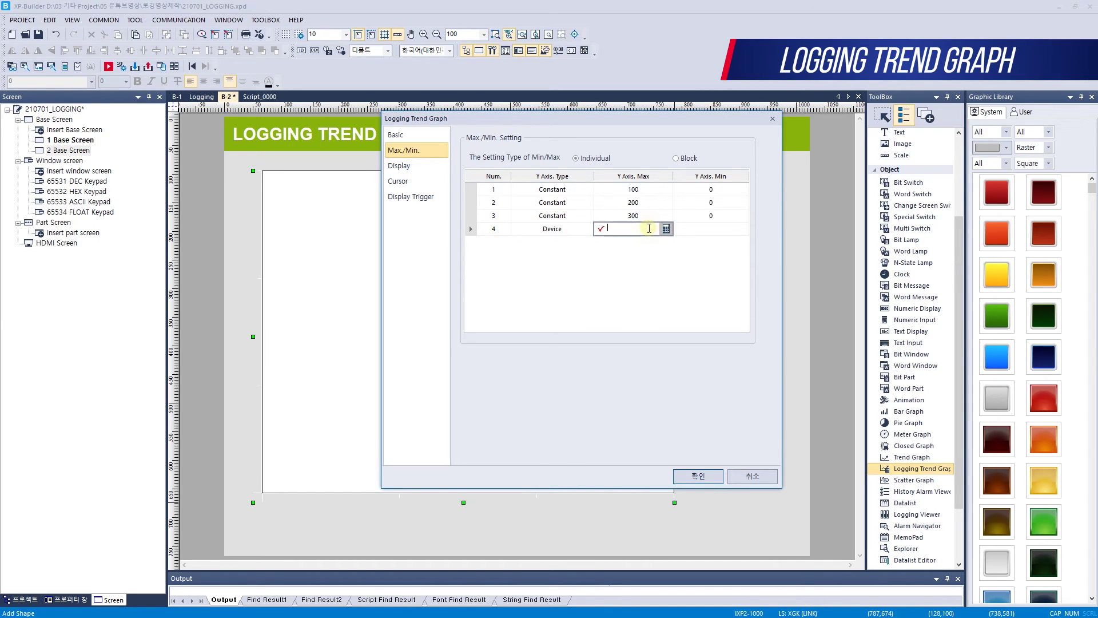
{"action": "type", "text": "HW100"}
{"action": "left_click", "coordinate": [698, 230]}
{"action": "type", "text": "HW00101"}
{"action": "left_click", "coordinate": [703, 280]}
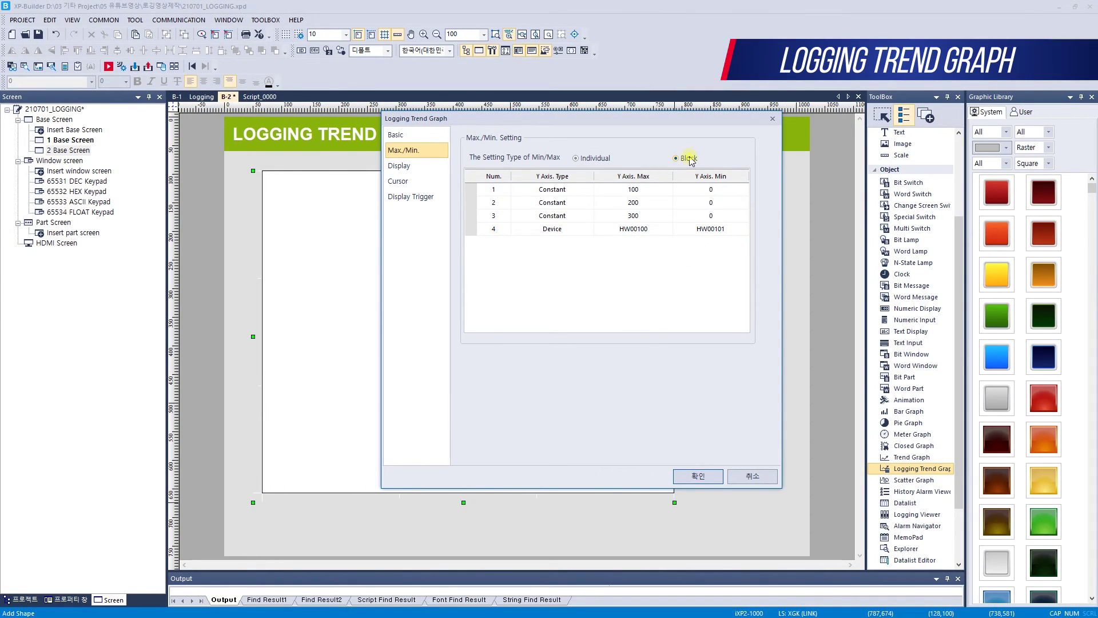
{"action": "left_click", "coordinate": [689, 159]}
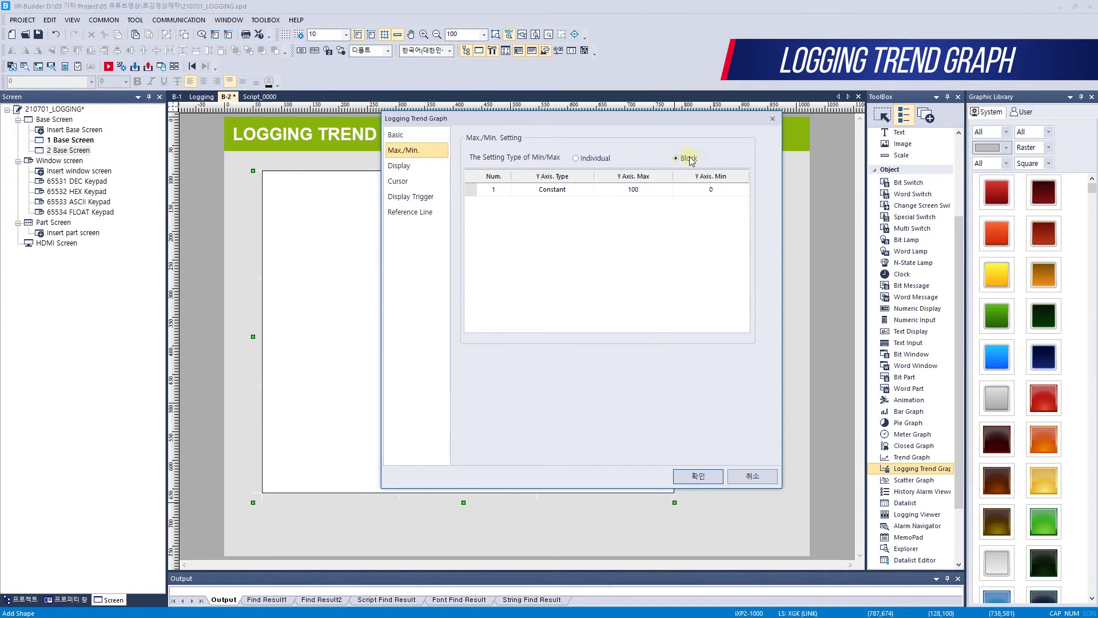
Step: Set the graph's constant number of displayed X-axis values to 10
{"action": "left_click", "coordinate": [440, 171]}
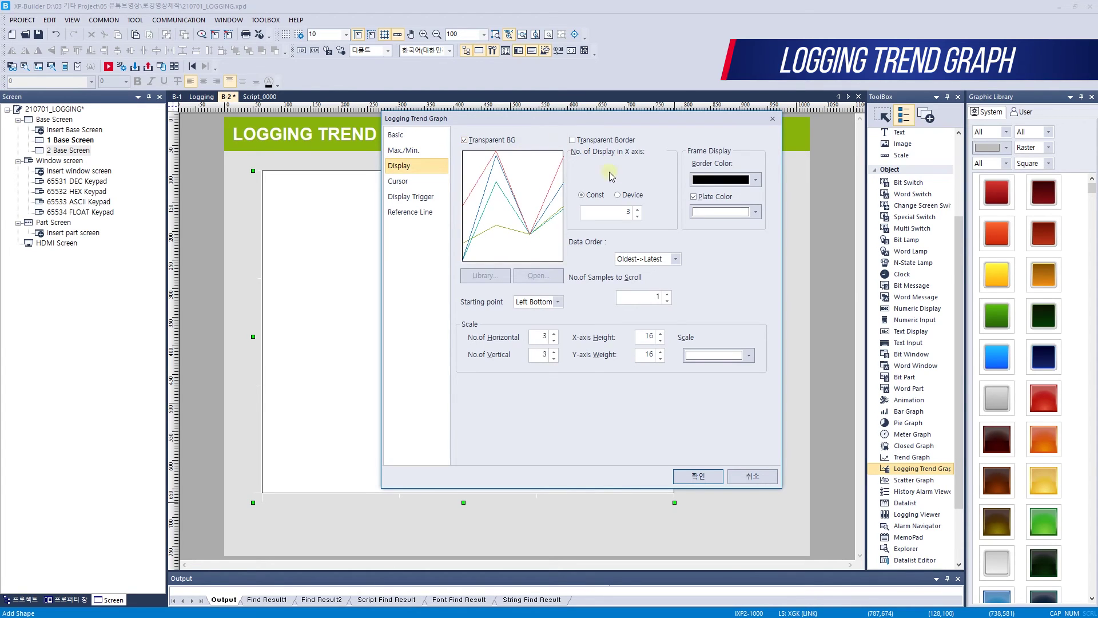
{"action": "double_click", "coordinate": [626, 212]}
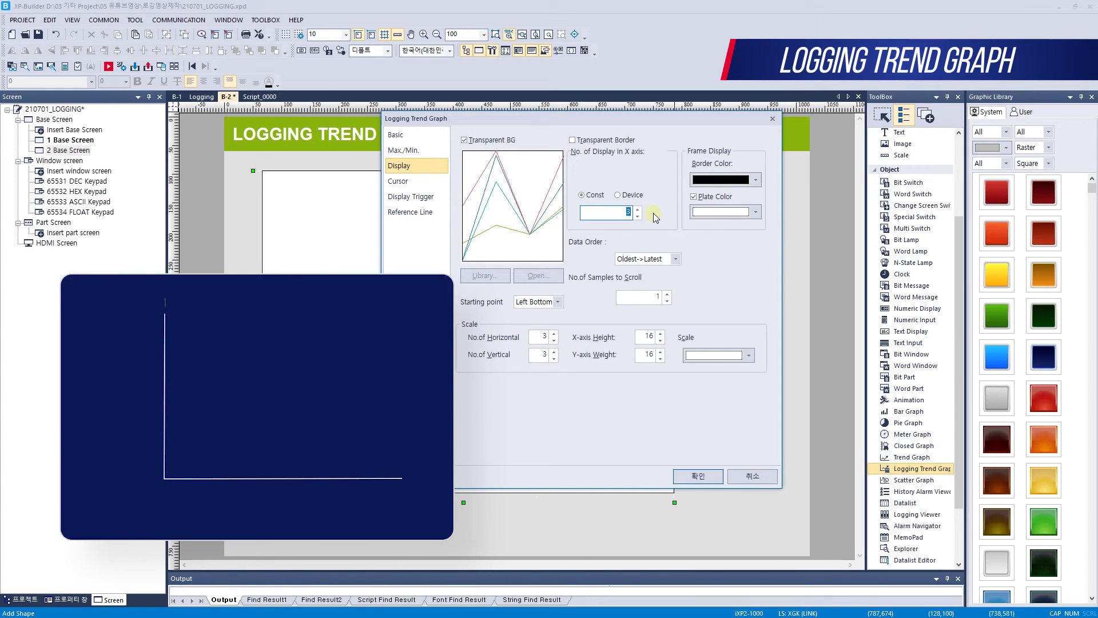
{"action": "type", "text": "10"}
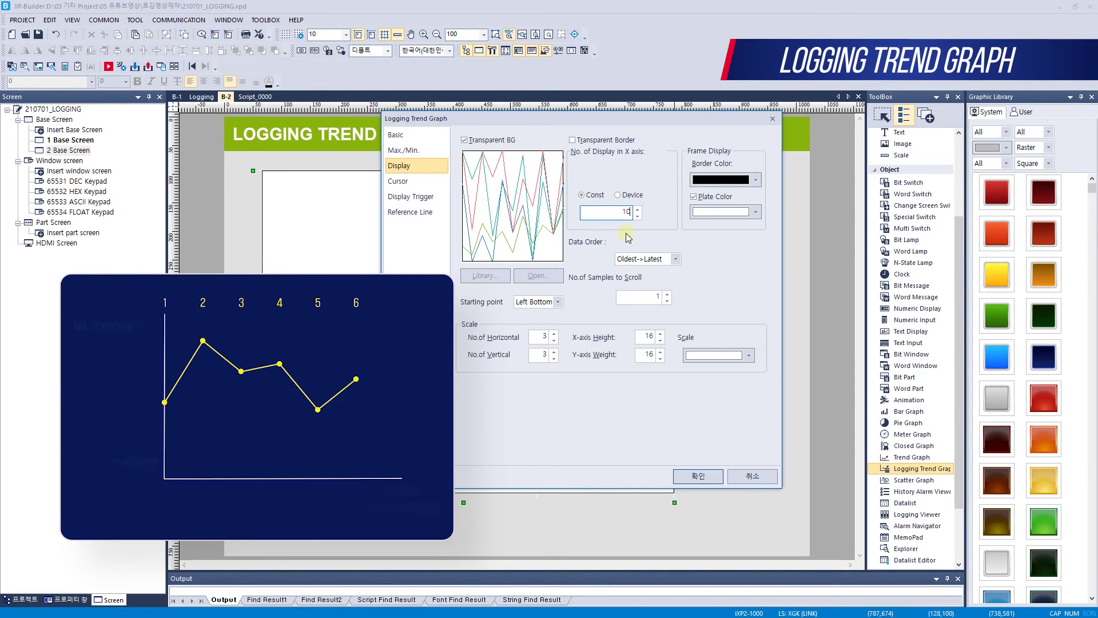
Step: Configure a gray scale with 9 horizontal and 10 vertical marks, X-axis height and Y-axis weight of 12, and select the samples-to-scroll count
{"action": "left_click", "coordinate": [538, 336]}
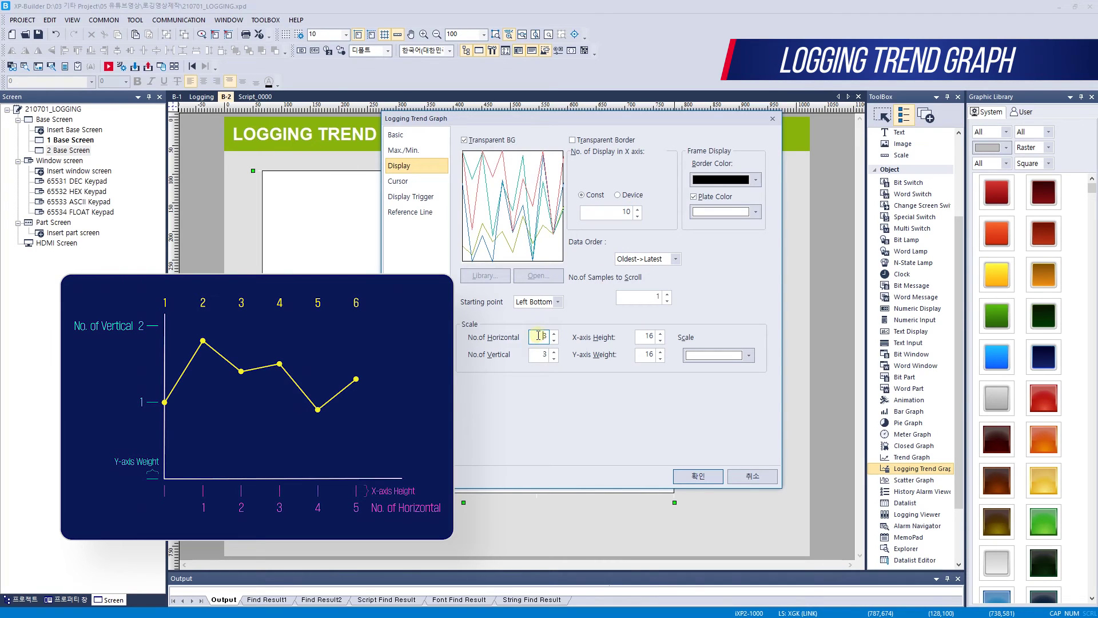
{"action": "double_click", "coordinate": [537, 336]}
{"action": "type", "text": "9"}
{"action": "key", "text": "Tab"}
{"action": "type", "text": "10"}
{"action": "double_click", "coordinate": [647, 336]}
{"action": "type", "text": "12"}
{"action": "double_click", "coordinate": [645, 354]}
{"action": "type", "text": "12"}
{"action": "left_click", "coordinate": [714, 356]}
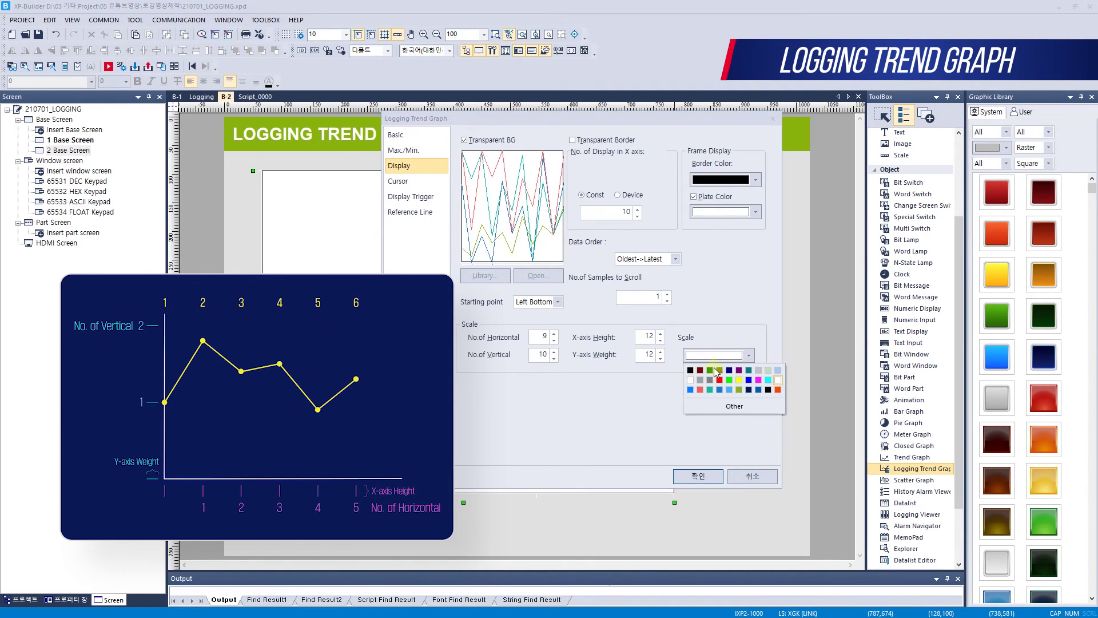
{"action": "left_click", "coordinate": [709, 379]}
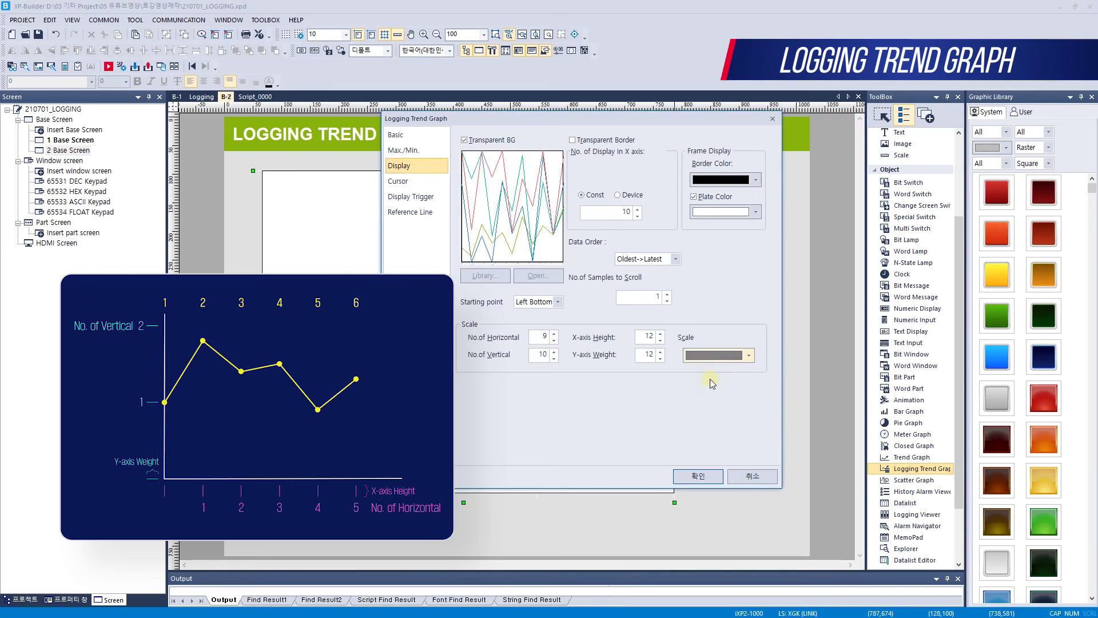
{"action": "double_click", "coordinate": [657, 296]}
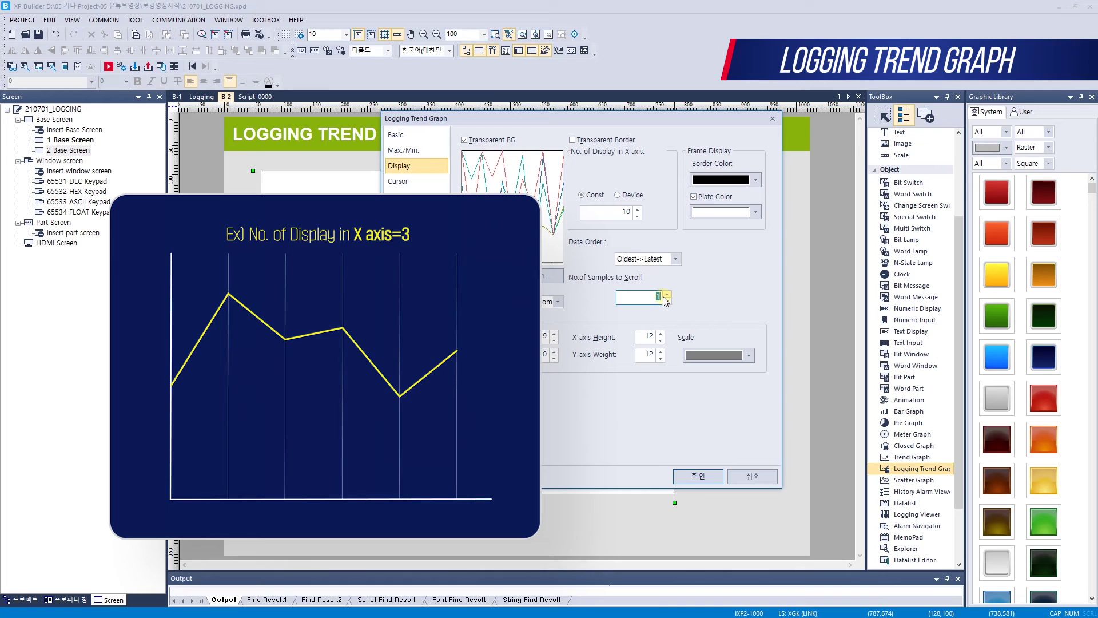
{"action": "left_click", "coordinate": [659, 296]}
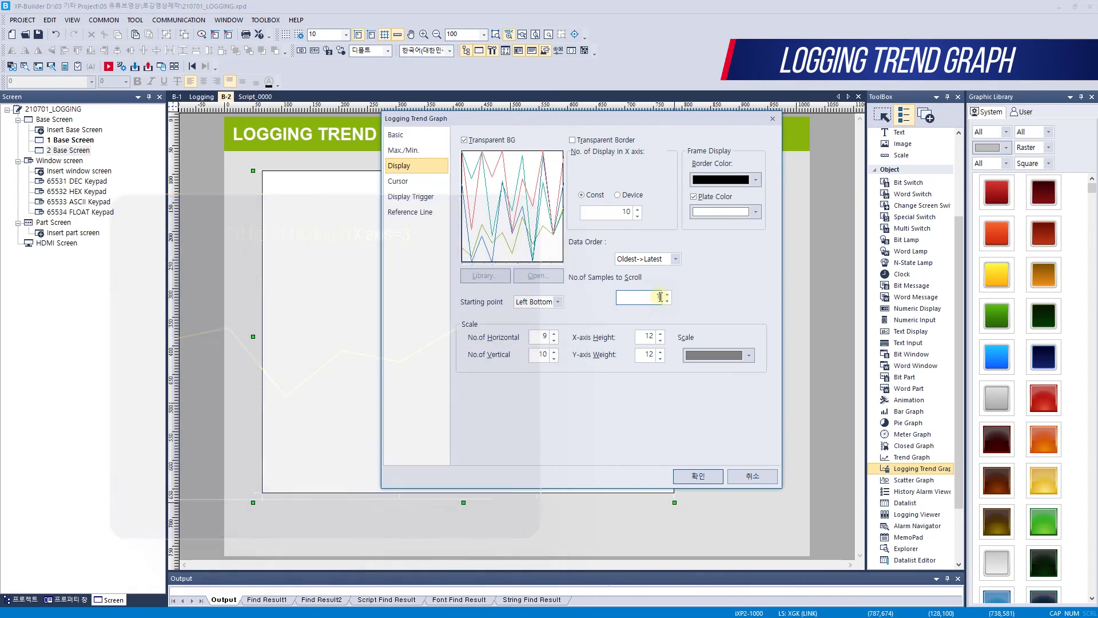
Step: Try enabling a magenta graph cursor with its information stored at HW00010, and disable the cursor
{"action": "left_click", "coordinate": [400, 180]}
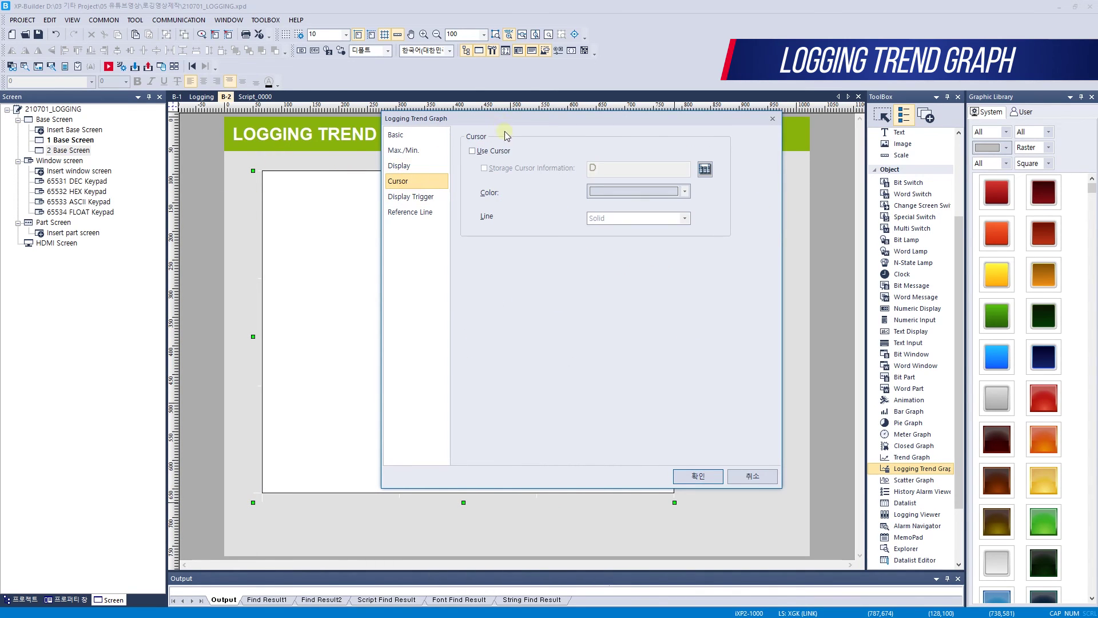
{"action": "left_click", "coordinate": [497, 152]}
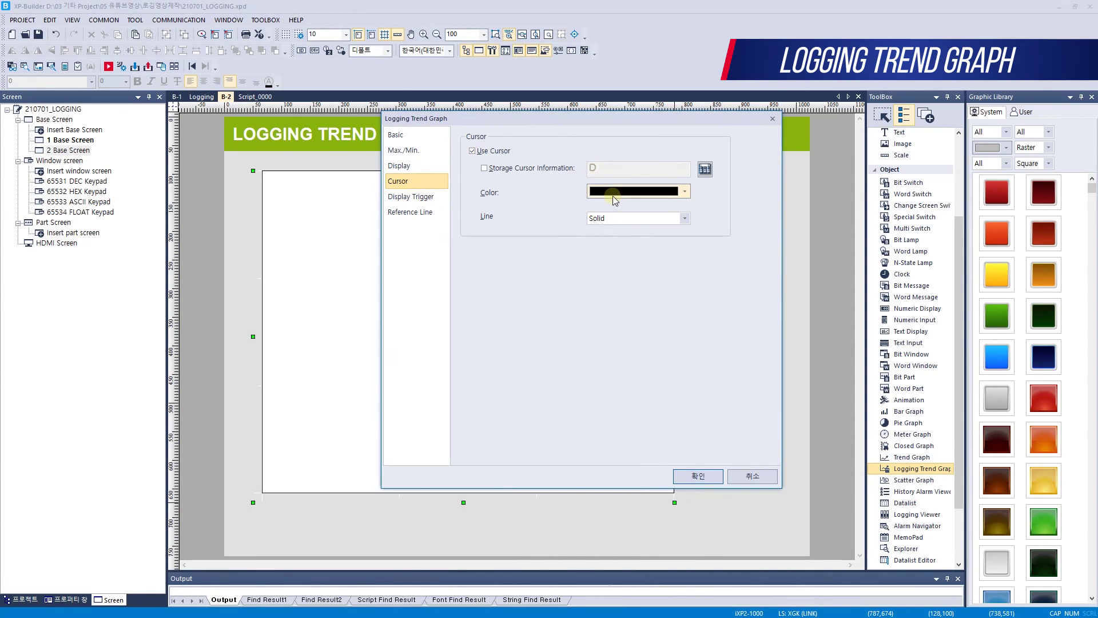
{"action": "left_click", "coordinate": [612, 192]}
{"action": "left_click", "coordinate": [662, 216]}
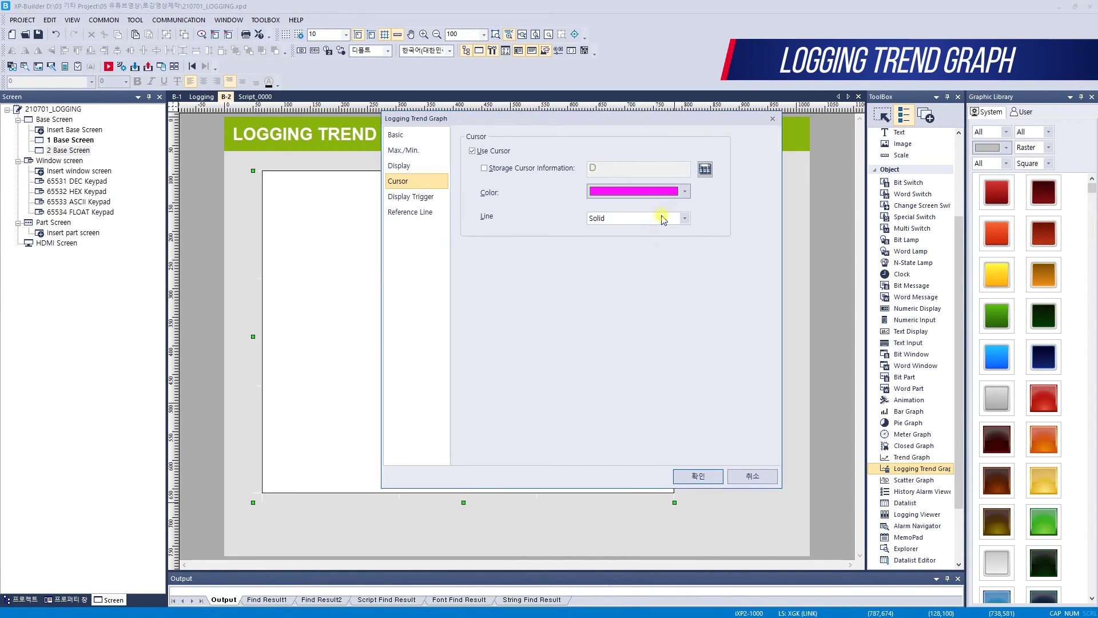
{"action": "left_click", "coordinate": [558, 167]}
{"action": "left_click", "coordinate": [611, 170]}
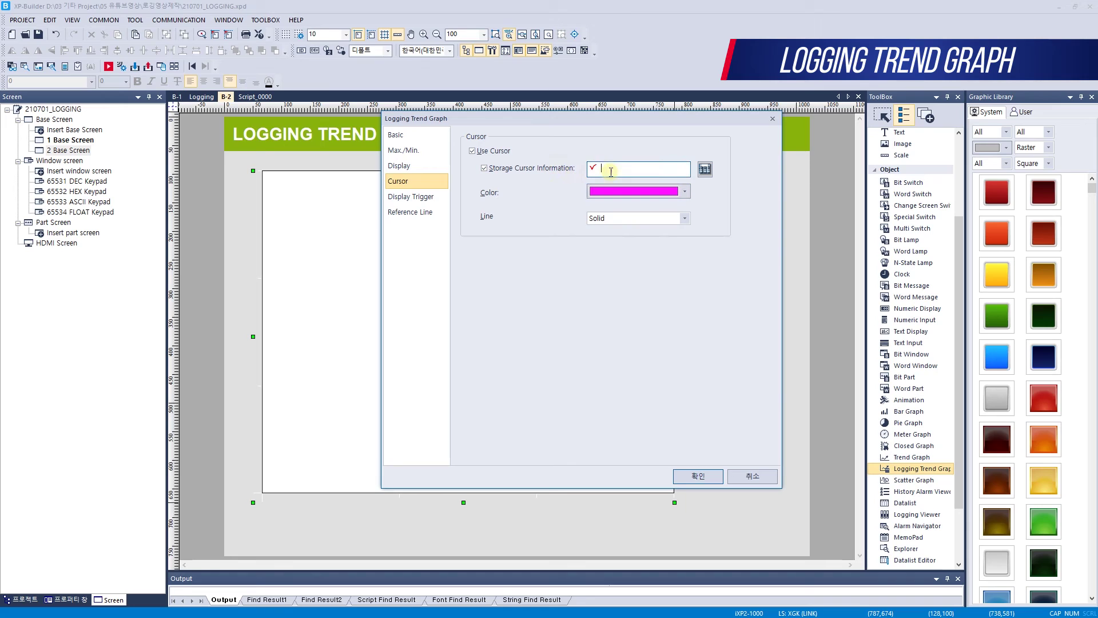
{"action": "type", "text": "HW"}
{"action": "left_click", "coordinate": [494, 152]}
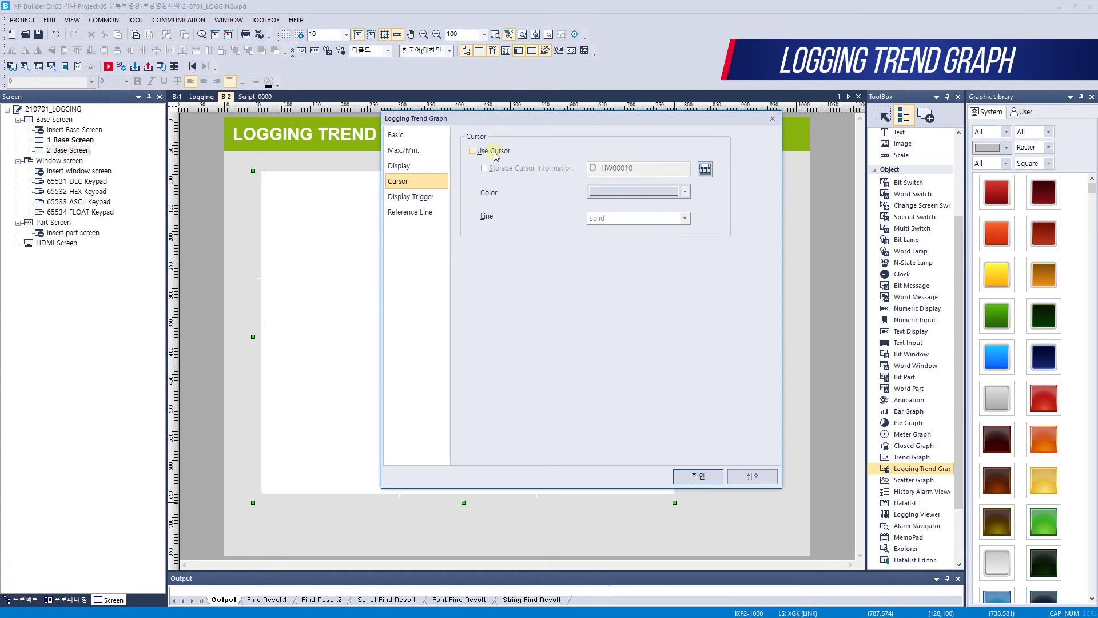
Step: Enable one reference line on the graph with a constant value of 50
{"action": "left_click", "coordinate": [422, 212]}
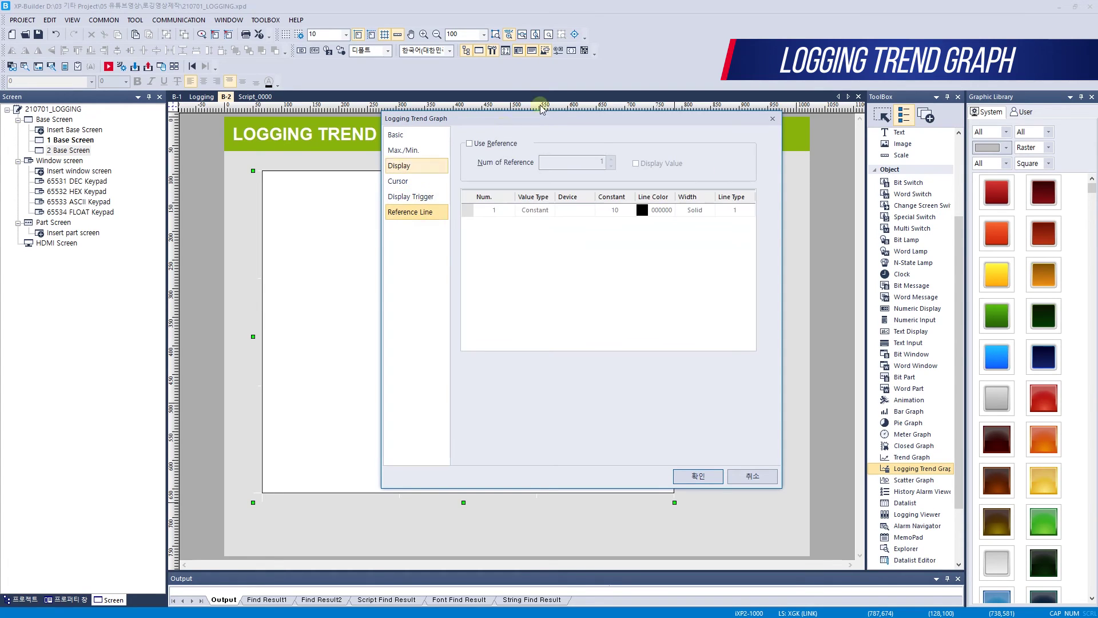
{"action": "left_click", "coordinate": [512, 146]}
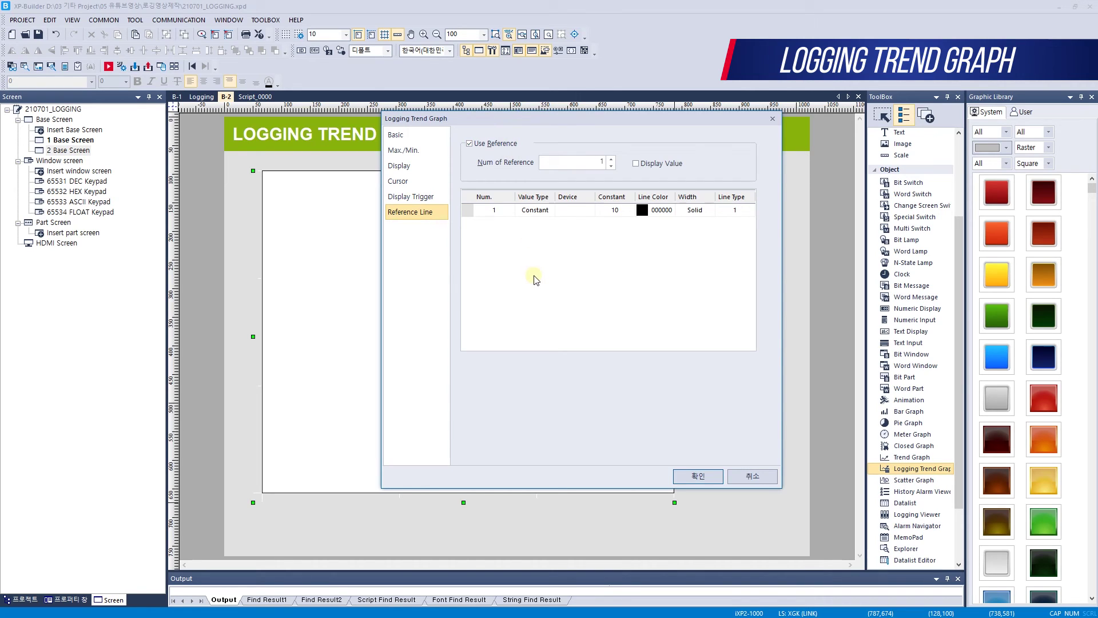
{"action": "left_click", "coordinate": [623, 211]}
{"action": "type", "text": "100"}
{"action": "key", "text": "BackSpace"}
{"action": "key", "text": "BackSpace"}
{"action": "key", "text": "BackSpace"}
{"action": "type", "text": "50"}
Step: Format the reference line as a silver dashed line
{"action": "left_click", "coordinate": [669, 211]}
{"action": "left_click", "coordinate": [670, 211]}
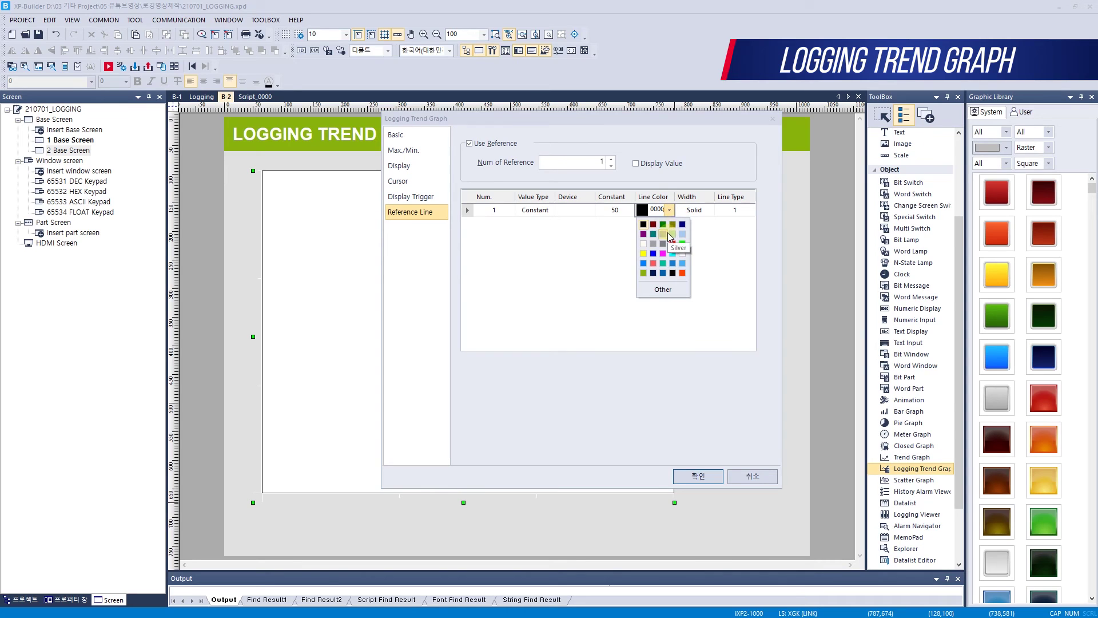
{"action": "left_click", "coordinate": [667, 232]}
{"action": "left_click", "coordinate": [708, 209]}
{"action": "left_click", "coordinate": [688, 250]}
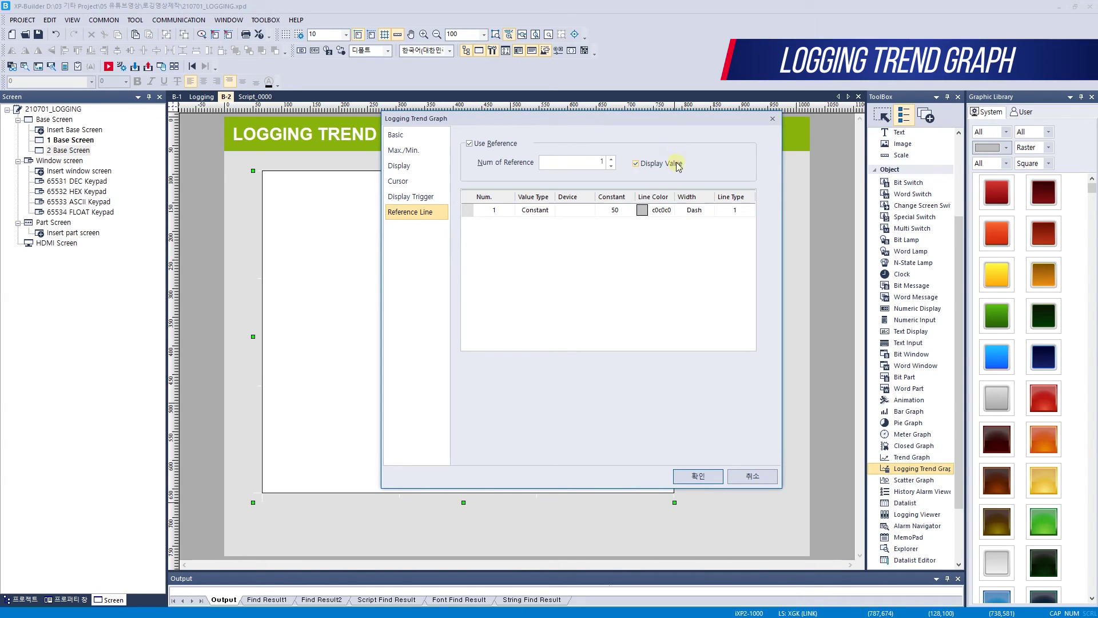
Step: Apply the graph settings and place an about 80 by 42 special switch under the graph's left end with the Previous Log Trend Data function
{"action": "left_click", "coordinate": [698, 475]}
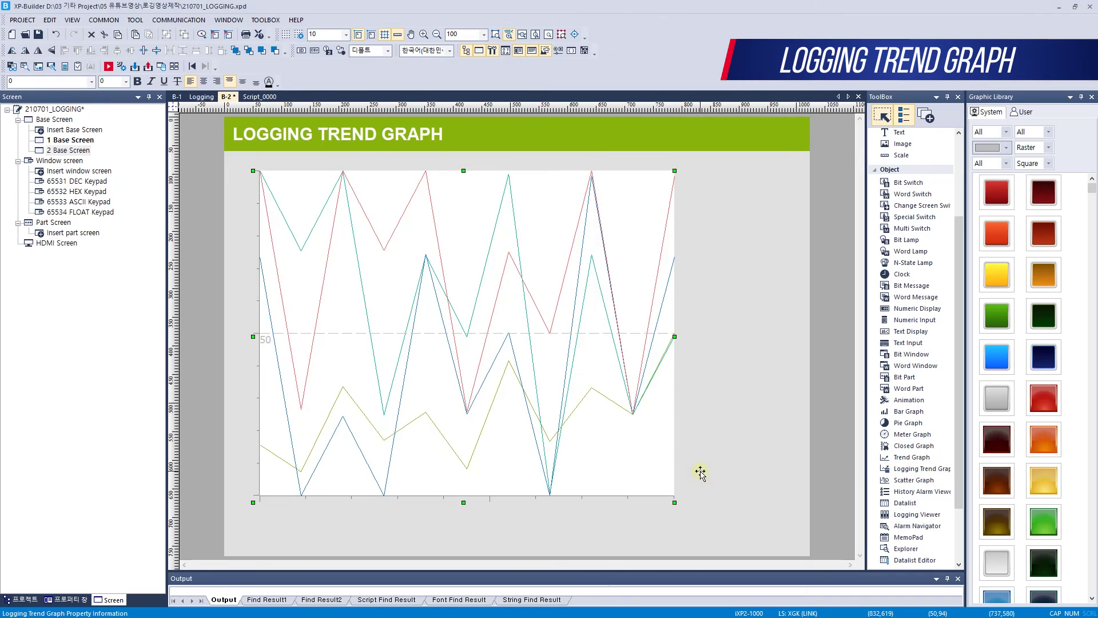
{"action": "left_click", "coordinate": [914, 217]}
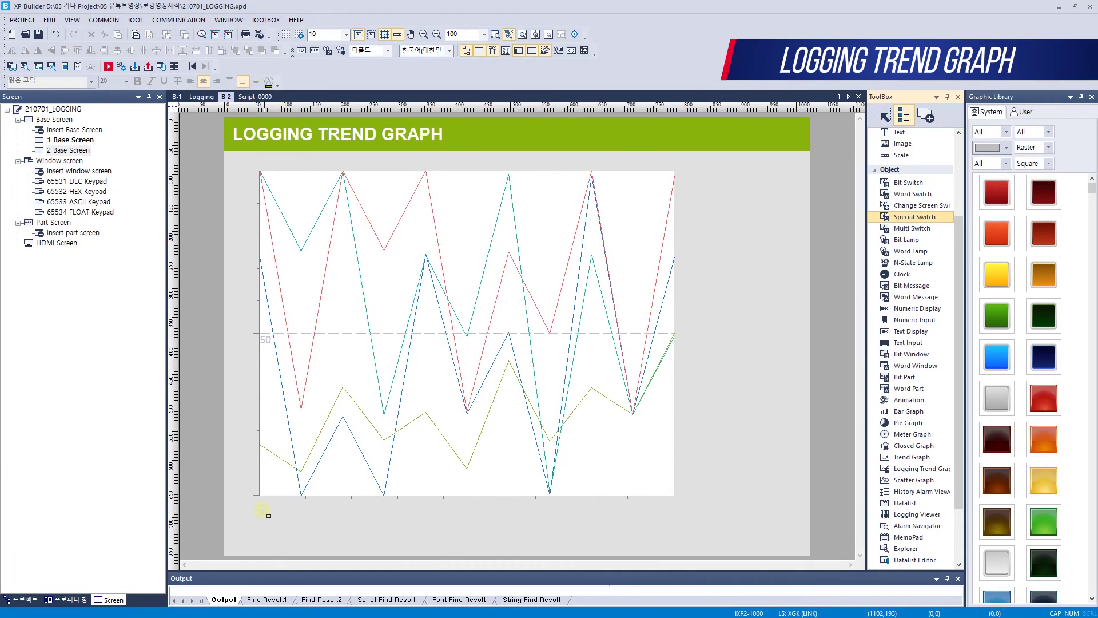
{"action": "left_click_drag", "start_coordinate": [260, 508], "coordinate": [306, 532]}
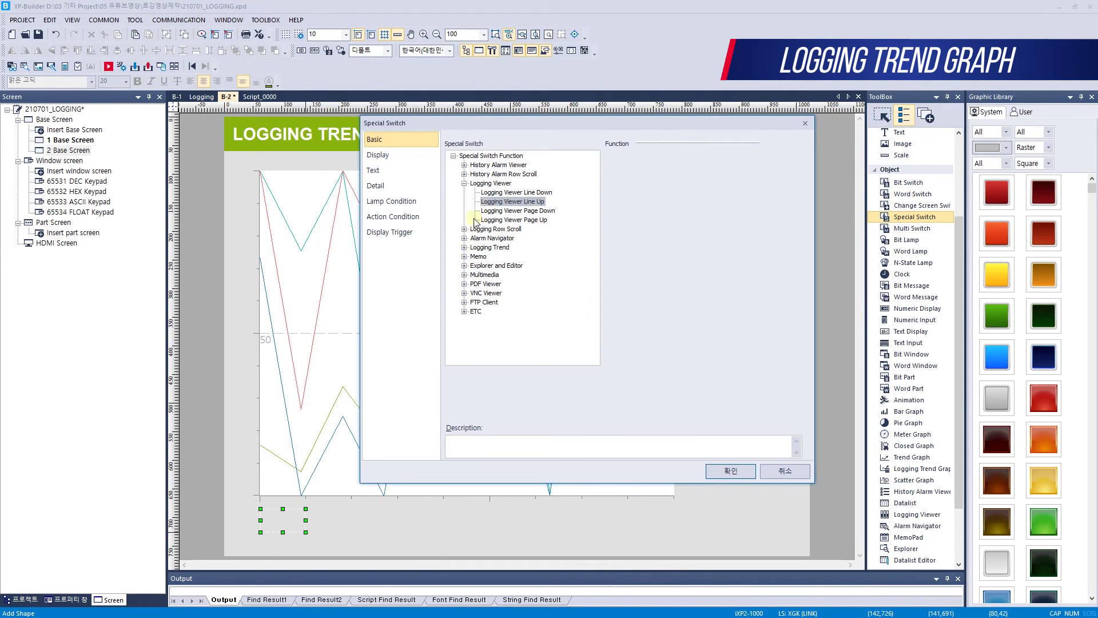
{"action": "left_click", "coordinate": [466, 247]}
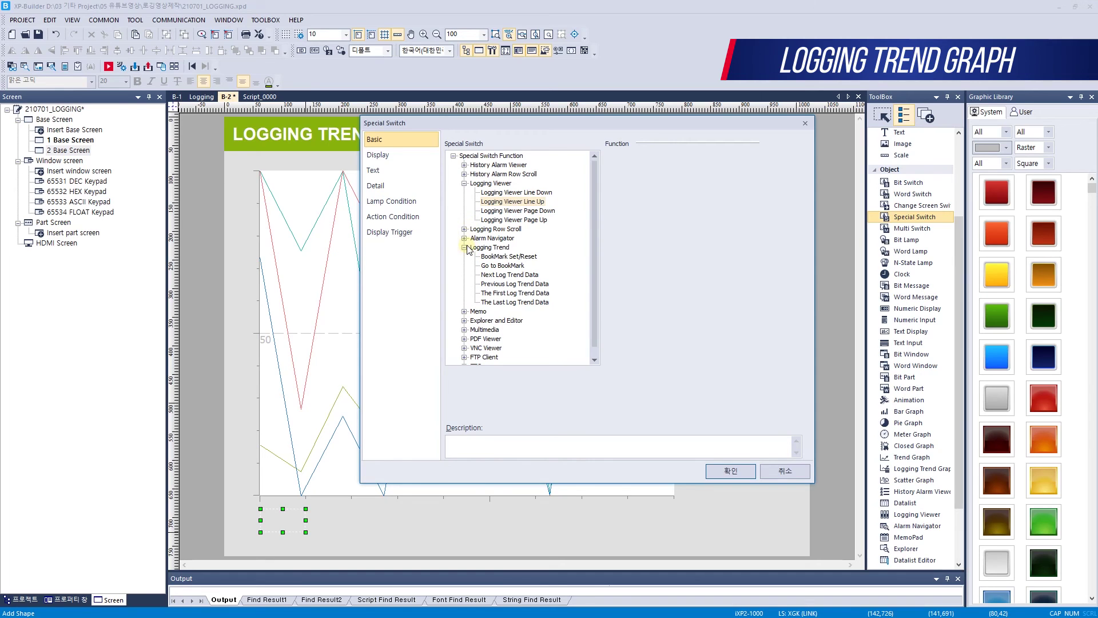
{"action": "left_click", "coordinate": [464, 184]}
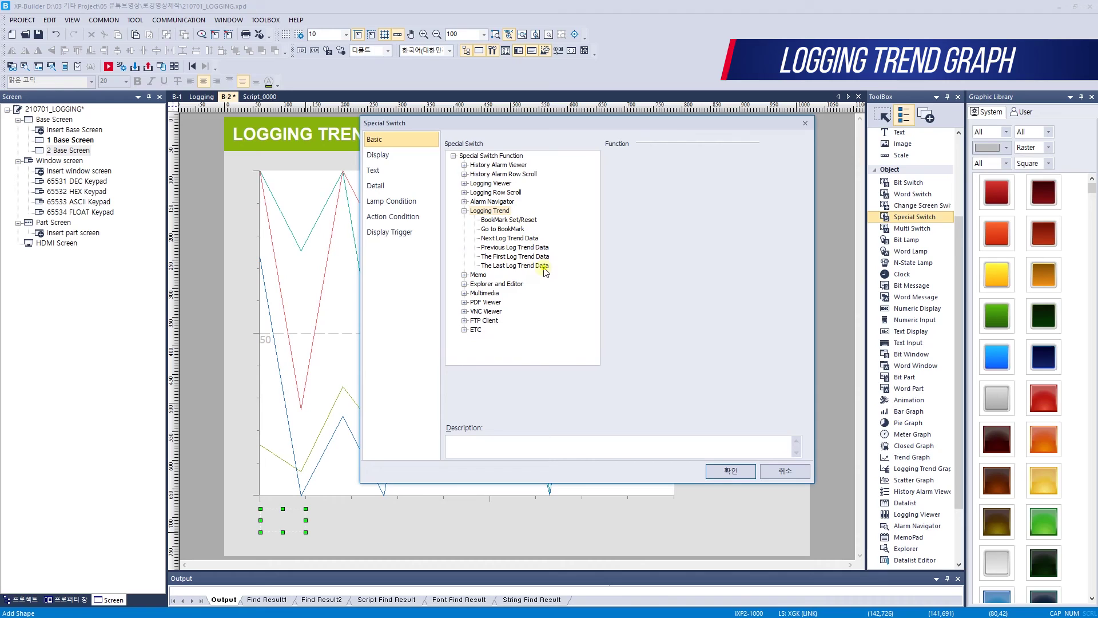
{"action": "left_click", "coordinate": [522, 250]}
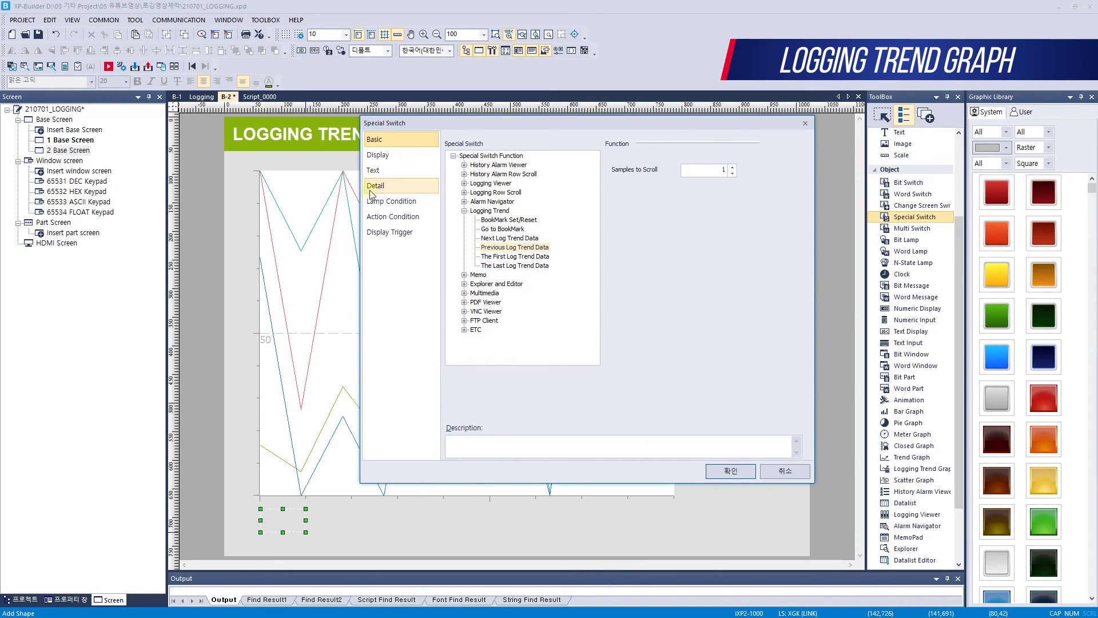
Step: Give the previous-data switch the caption ◀ and apply its settings
{"action": "left_click", "coordinate": [374, 170]}
{"action": "left_click", "coordinate": [506, 167]}
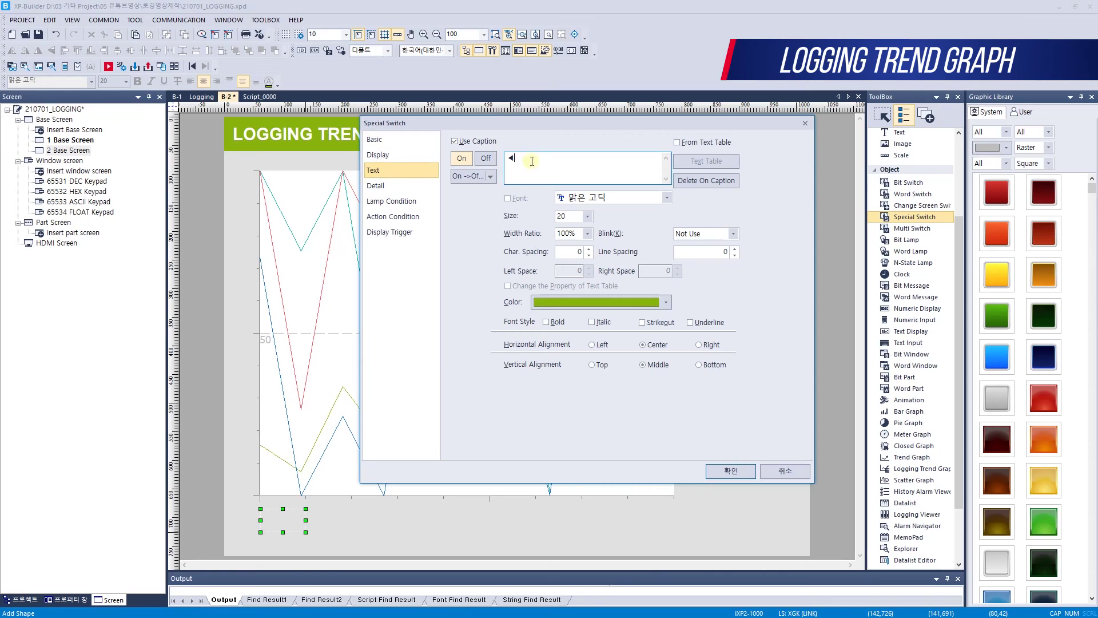
{"action": "left_click", "coordinate": [730, 470]}
Step: Copy the switch to the area under the graph's right end and set the copy's function to Next Log Trend Data
{"action": "left_click_drag", "start_coordinate": [290, 517], "coordinate": [653, 523]}
{"action": "double_click", "coordinate": [652, 522]}
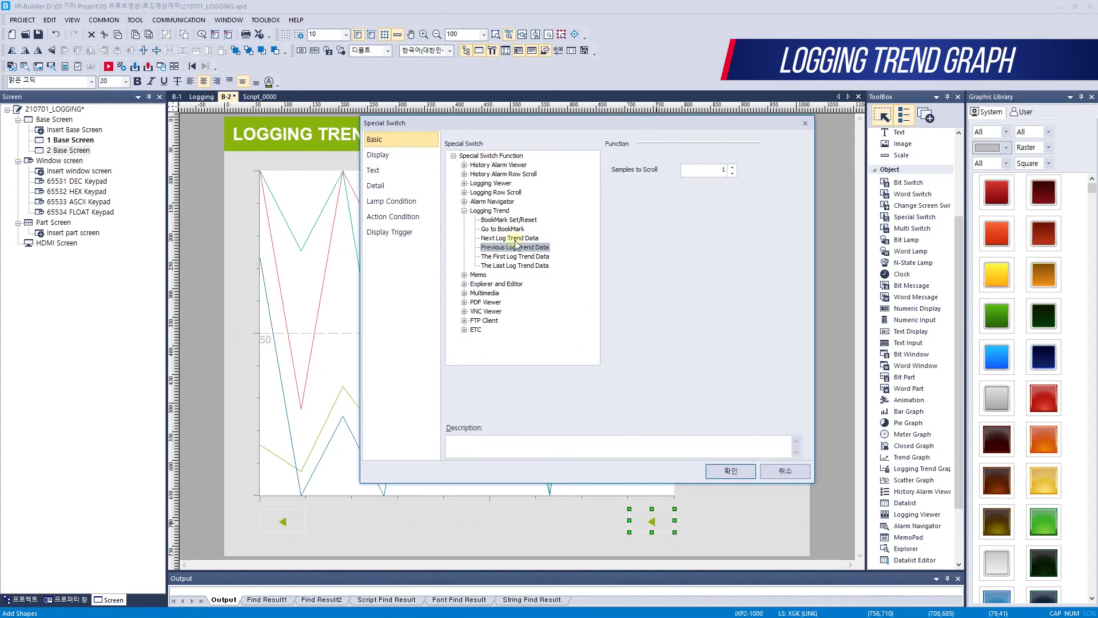
{"action": "left_click", "coordinate": [536, 239]}
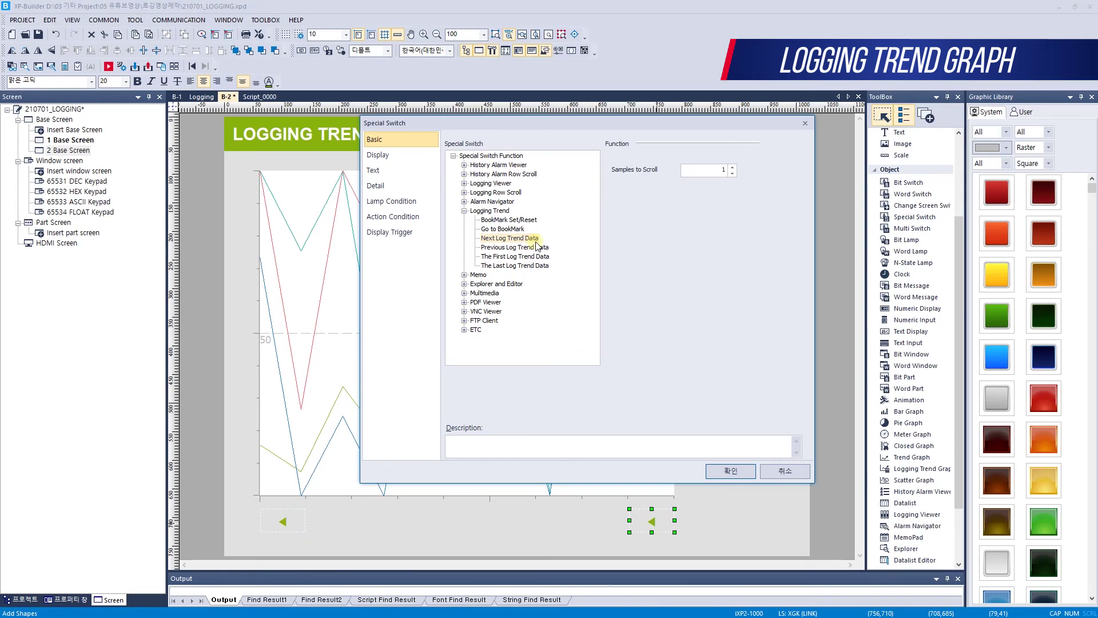
Step: Change the copied switch's caption to the symbol ▶ and apply its settings
{"action": "left_click", "coordinate": [383, 169]}
{"action": "left_click", "coordinate": [489, 162]}
{"action": "type", "text": "ㅁ"}
{"action": "key", "text": "Hangul_Hanja"}
{"action": "key", "text": "Down"}
{"action": "key", "text": "Down"}
{"action": "key", "text": "Down"}
{"action": "key", "text": "Down"}
{"action": "key", "text": "Page_Down"}
{"action": "key", "text": "Page_Down"}
{"action": "key", "text": "4"}
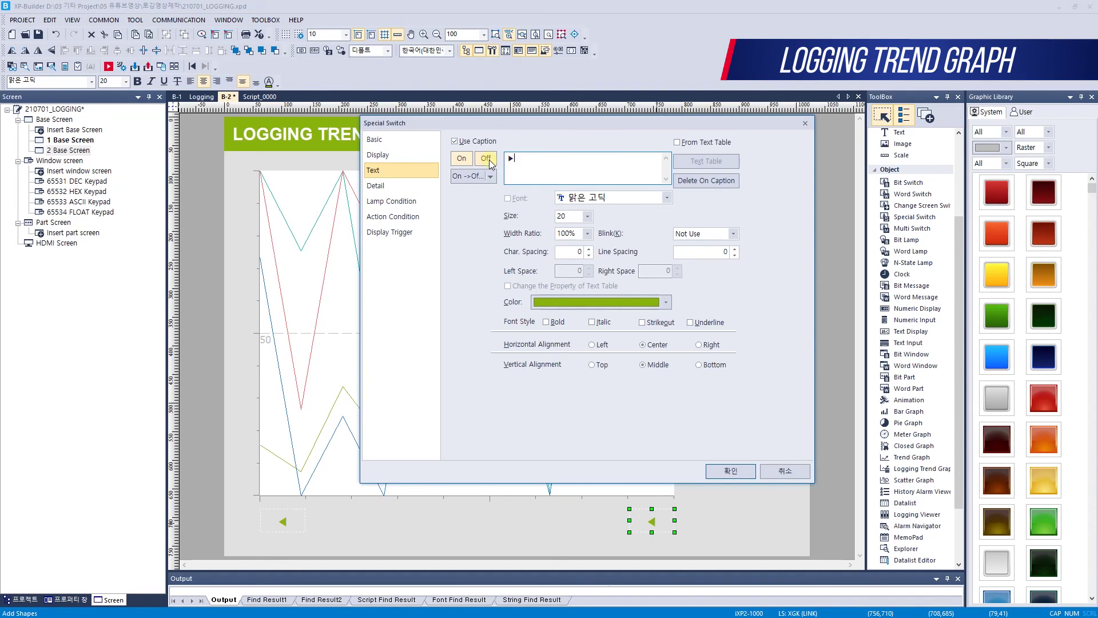
{"action": "left_click", "coordinate": [730, 470]}
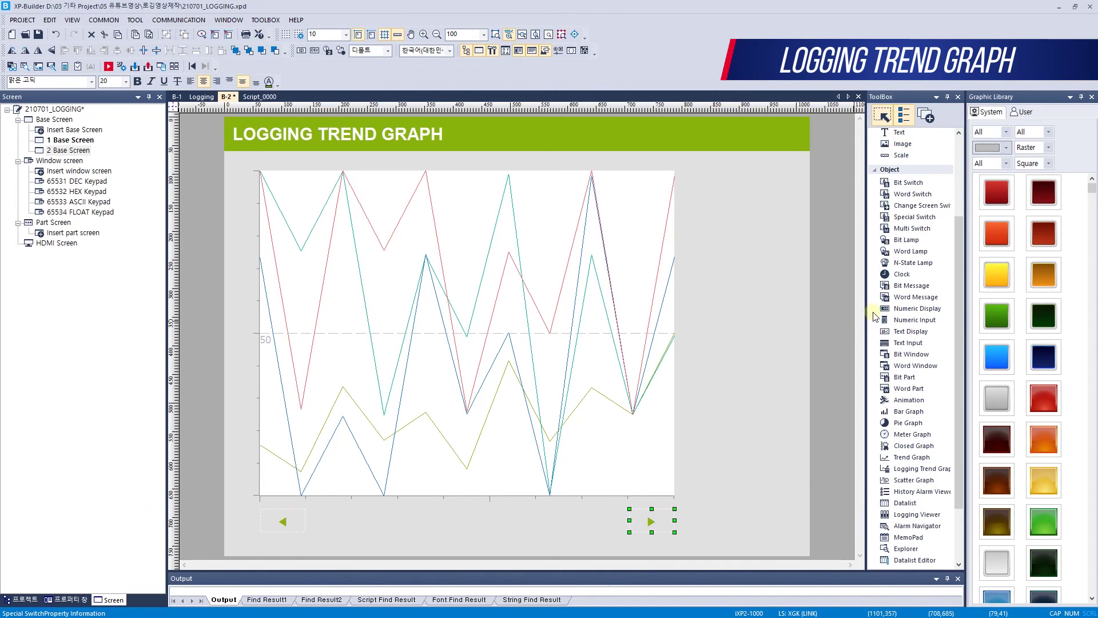
Step: Add a clock under the graph's left end with date format MM/DD/YYYY, using the Logging Trend Clock's Oldest Time
{"action": "left_click", "coordinate": [907, 277]}
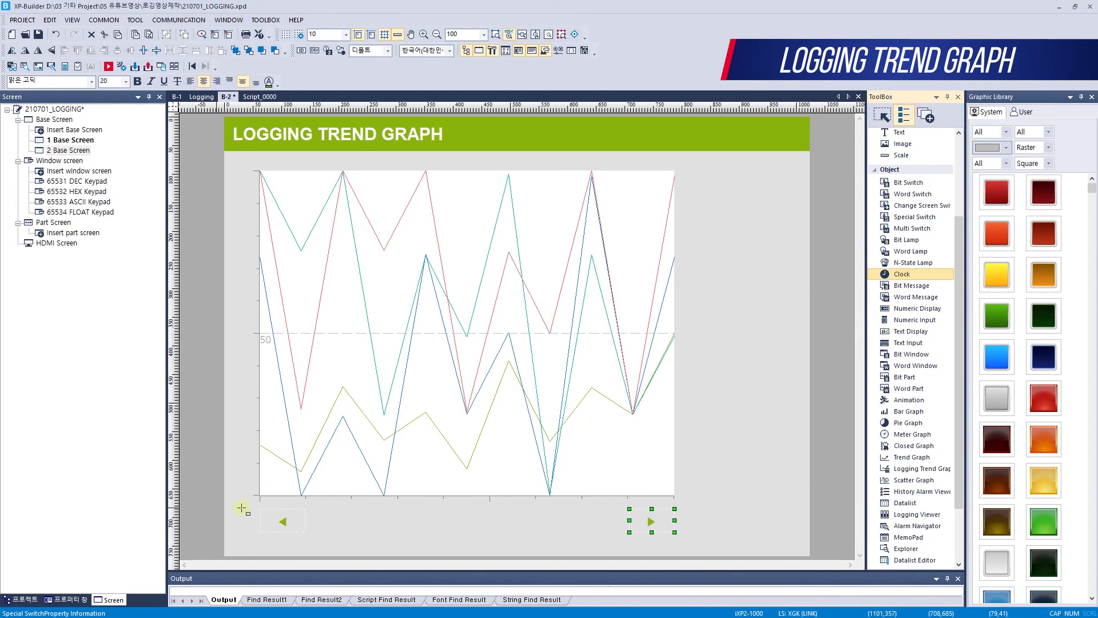
{"action": "left_click_drag", "start_coordinate": [260, 502], "coordinate": [341, 513]}
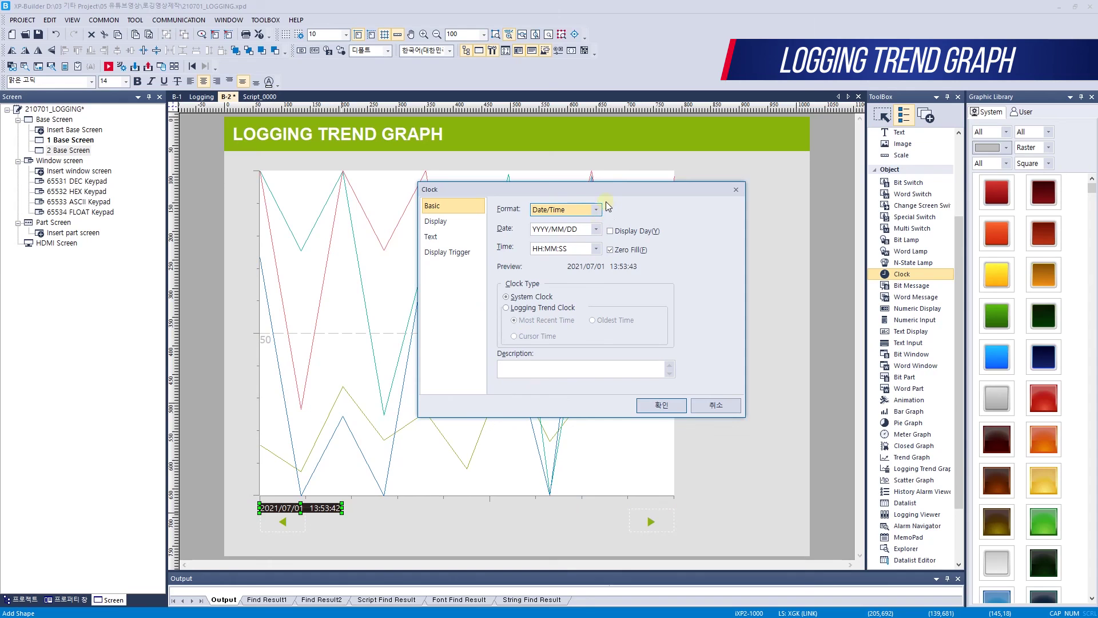
{"action": "left_click", "coordinate": [596, 229]}
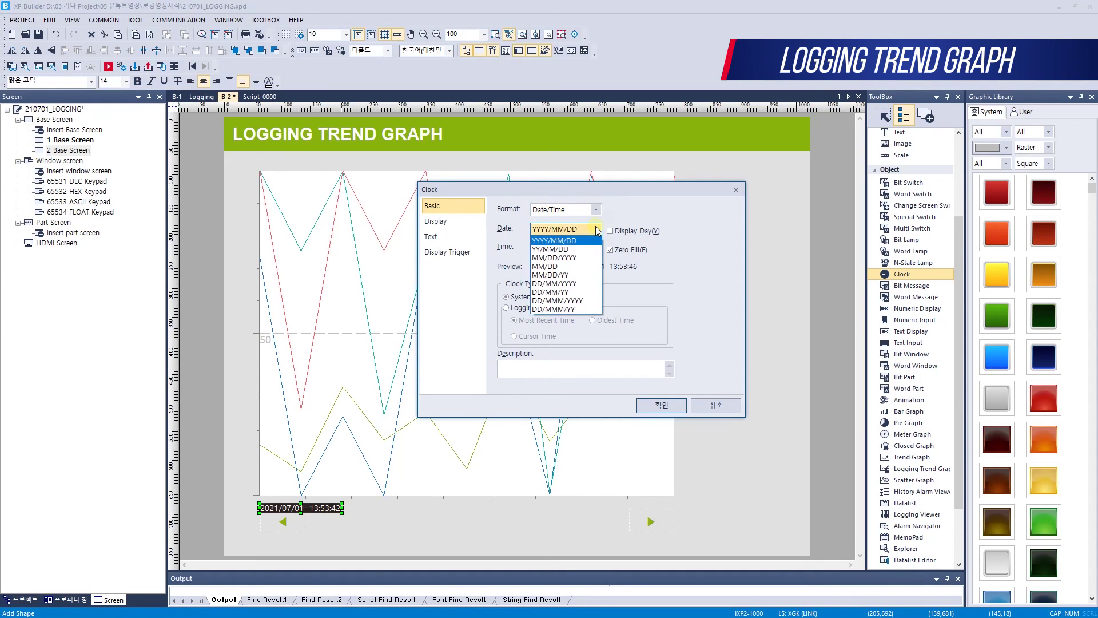
{"action": "left_click", "coordinate": [555, 257]}
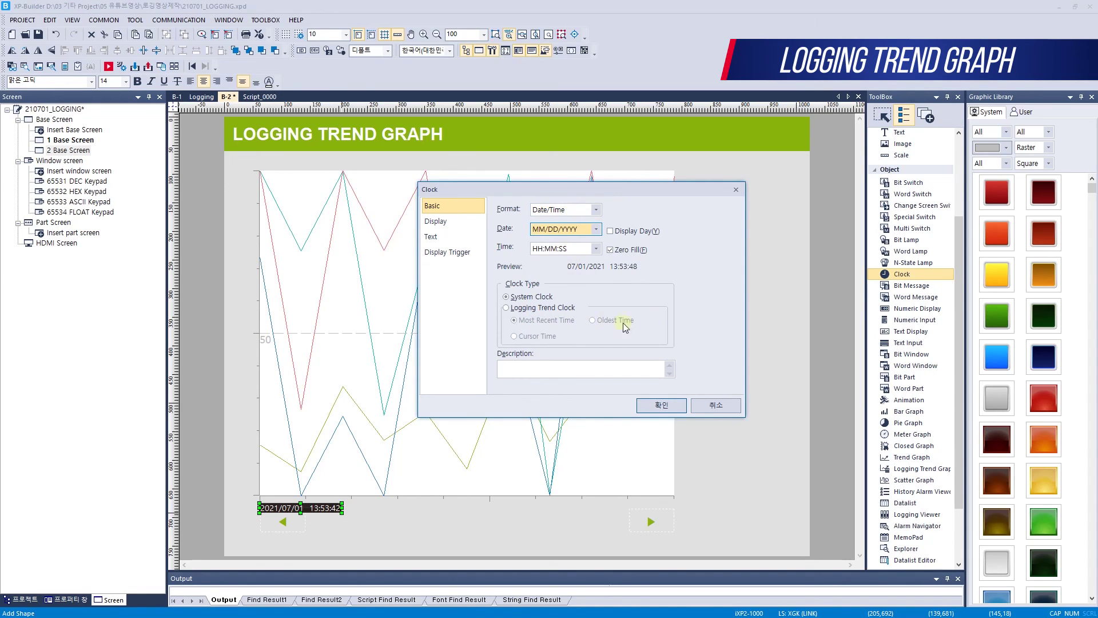
{"action": "left_click", "coordinate": [568, 308]}
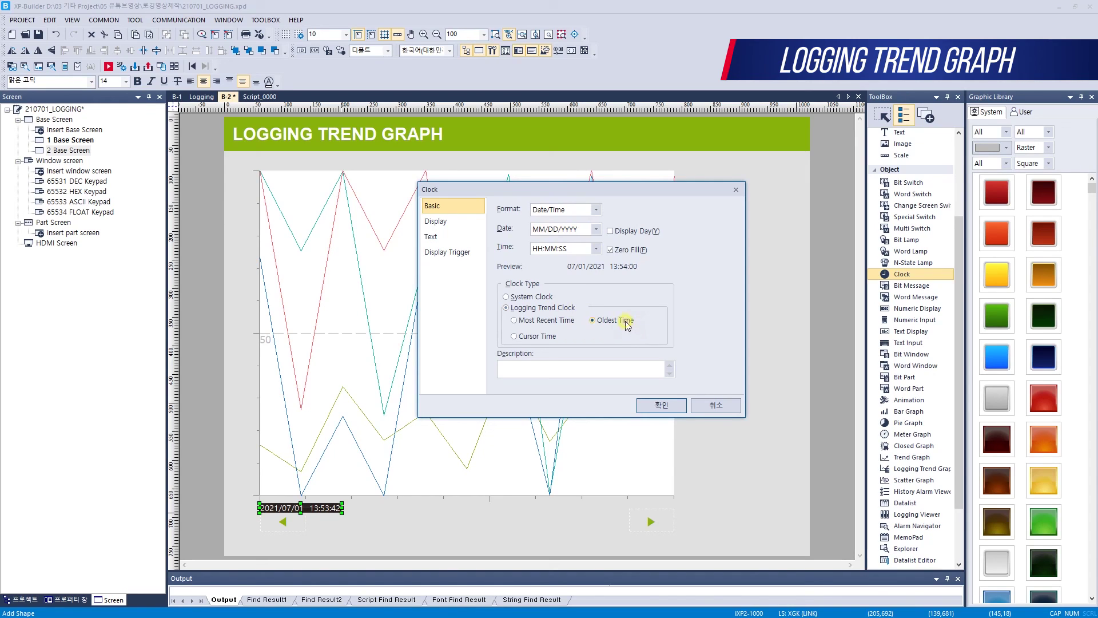
Step: Make the clock's background transparent and its text black, and apply the settings
{"action": "left_click", "coordinate": [446, 223]}
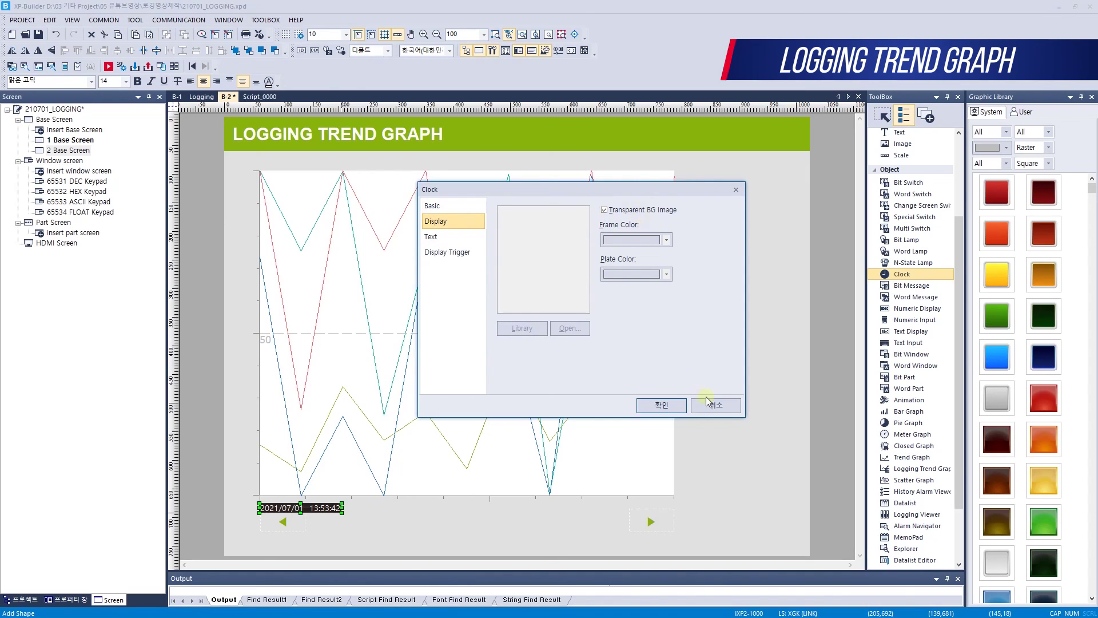
{"action": "left_click", "coordinate": [466, 237]}
{"action": "left_click", "coordinate": [568, 250]}
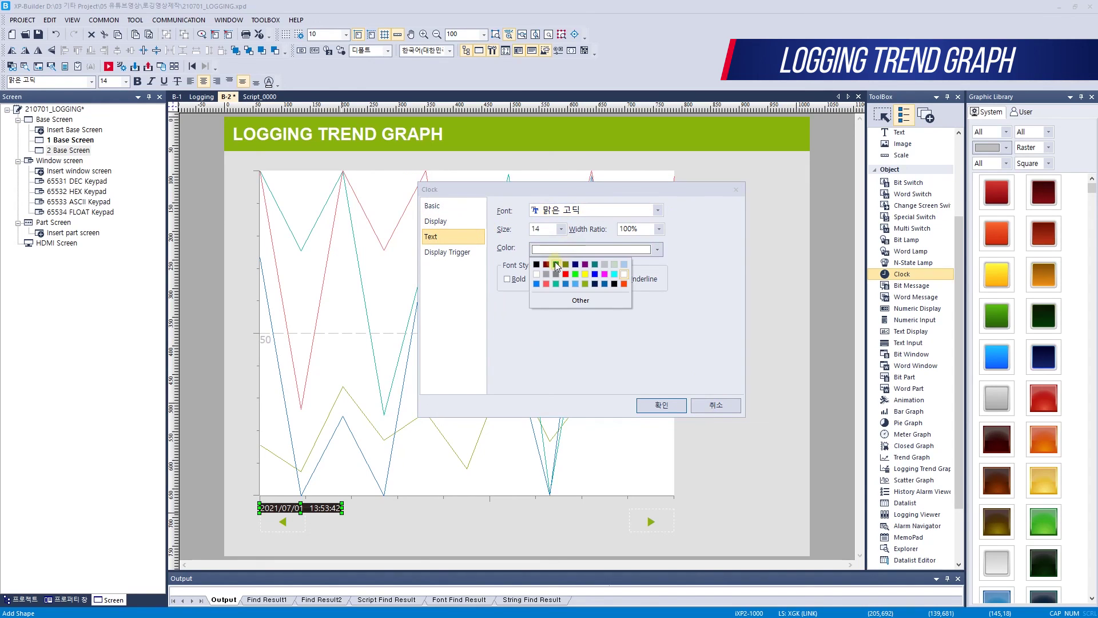
{"action": "left_click", "coordinate": [547, 267]}
{"action": "left_click", "coordinate": [663, 406]}
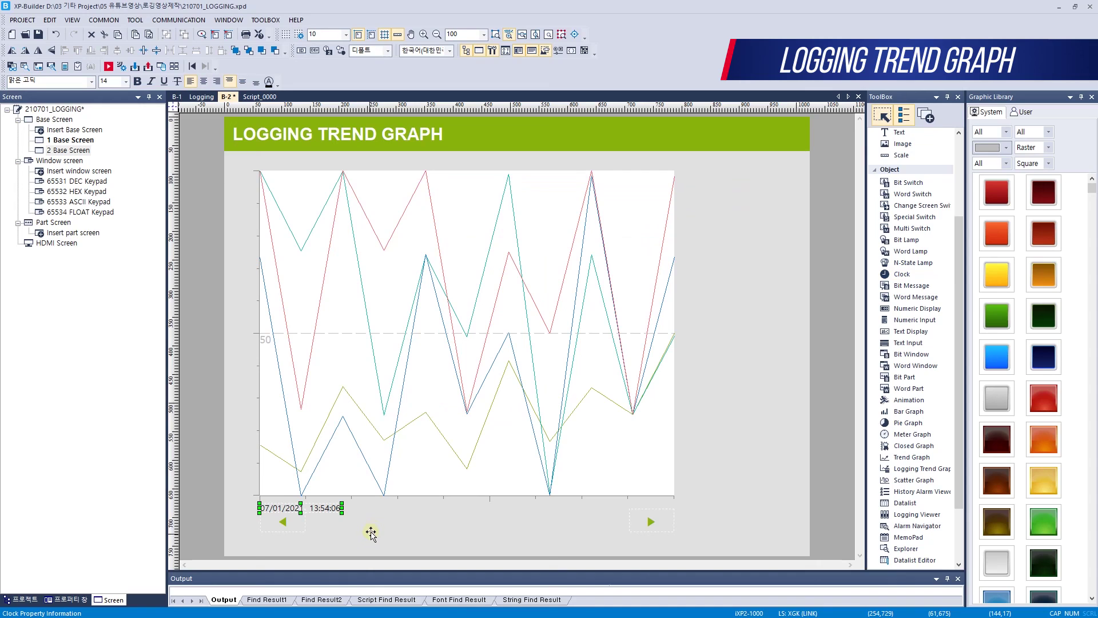
Step: Copy the clock to the area under the graph's right end and set the copy to show Most Recent Time
{"action": "left_click_drag", "start_coordinate": [295, 509], "coordinate": [631, 506]}
{"action": "double_click", "coordinate": [633, 506]}
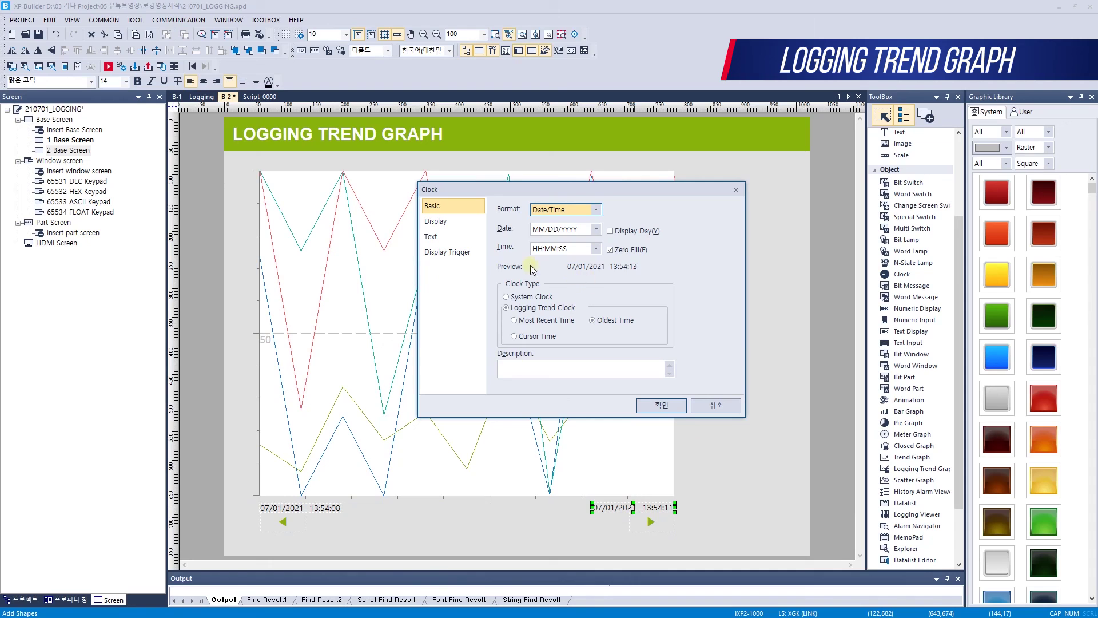
{"action": "left_click", "coordinate": [541, 321]}
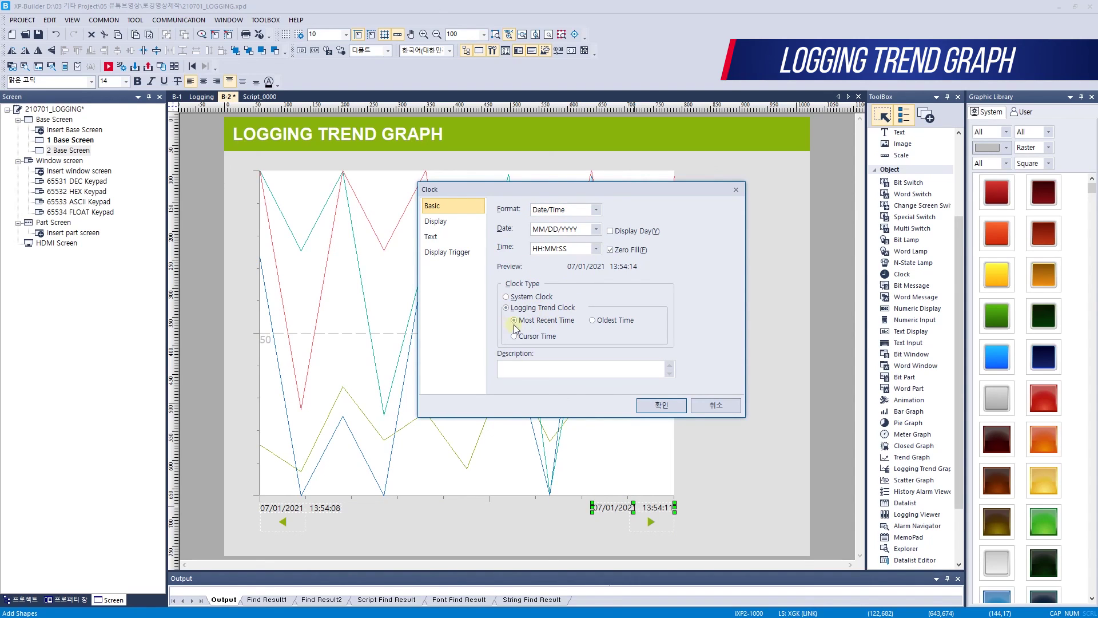
{"action": "left_click", "coordinate": [661, 403]}
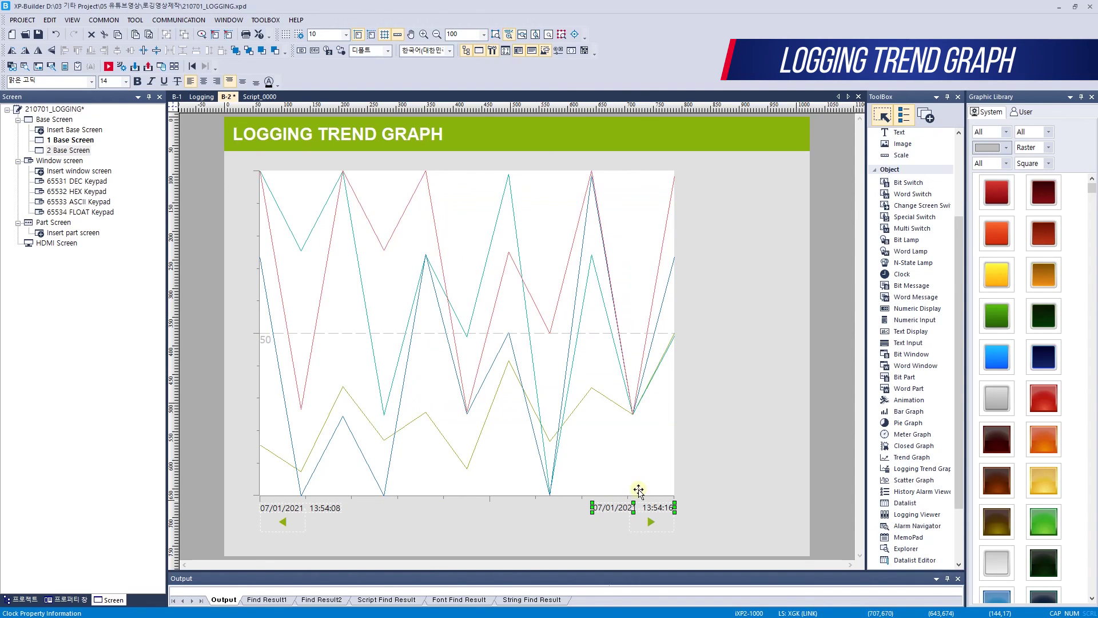
Step: Copy the right-hand clock to the middle below the graph and set the copy to show Cursor Time
{"action": "left_click_drag", "start_coordinate": [648, 511], "coordinate": [478, 512]}
{"action": "double_click", "coordinate": [478, 511]}
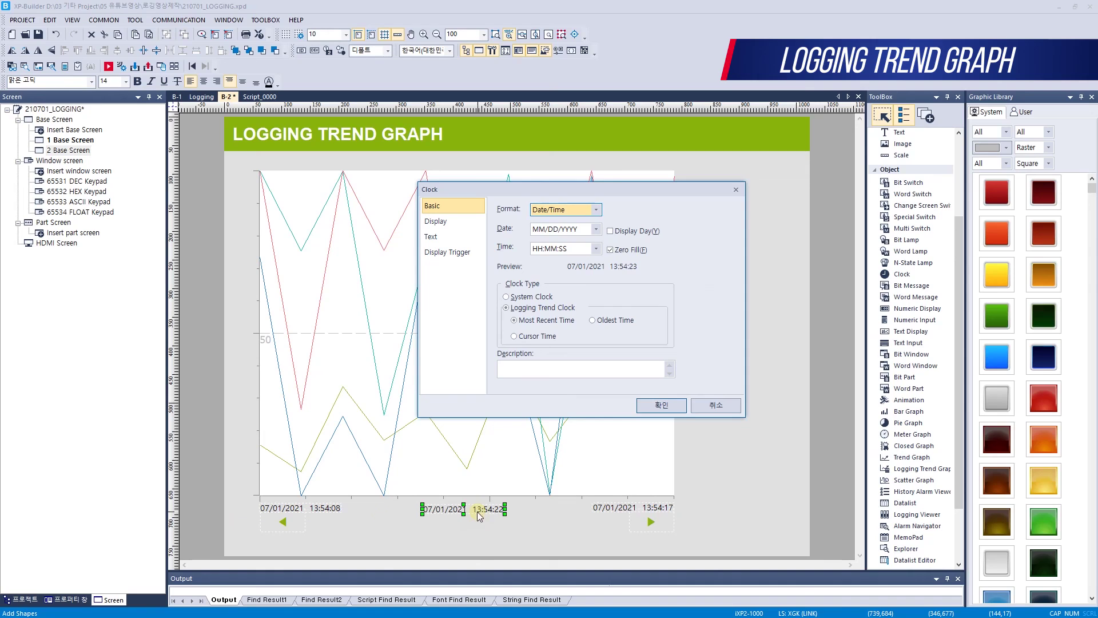
{"action": "left_click", "coordinate": [548, 338]}
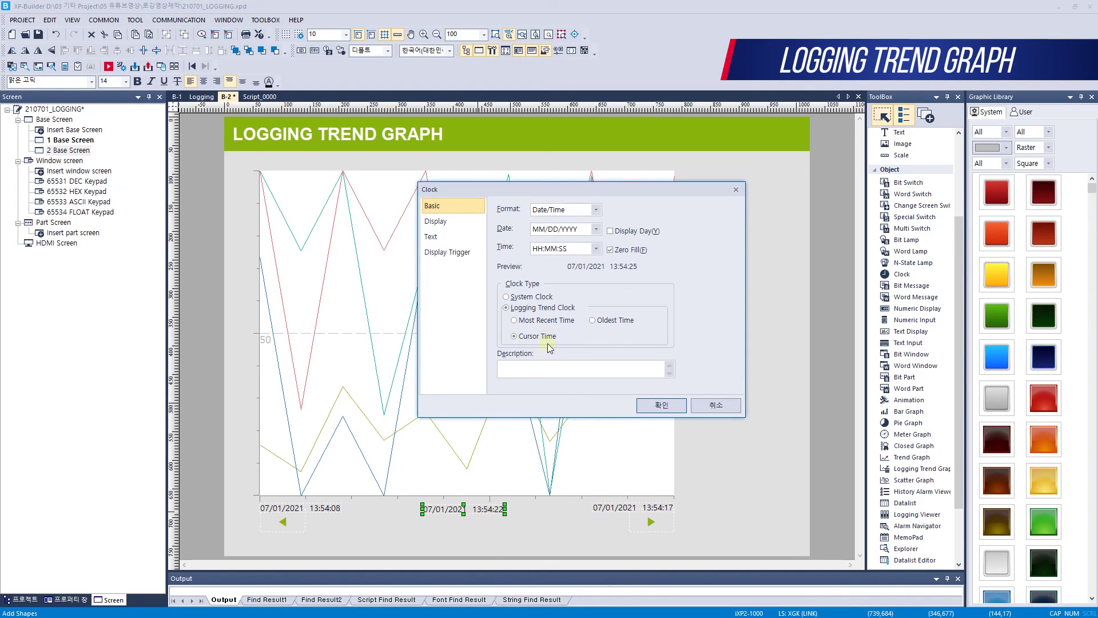
{"action": "left_click", "coordinate": [658, 407]}
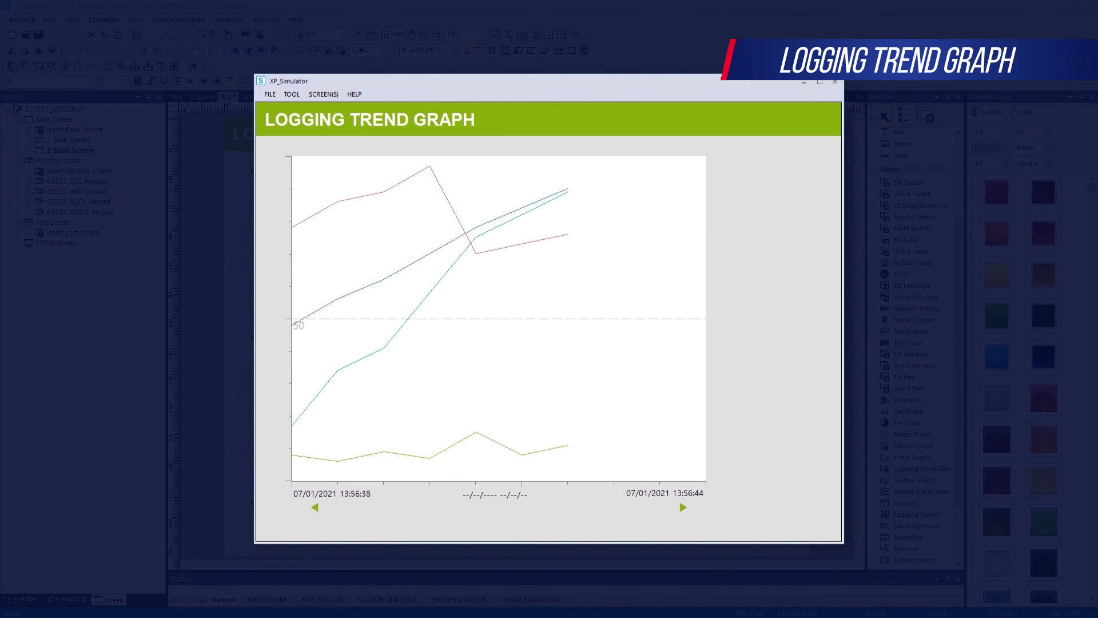
Step: In XP_Simulator, place the cursor near the middle of the trend graph and scroll back to previous log data
{"action": "left_click", "coordinate": [511, 297]}
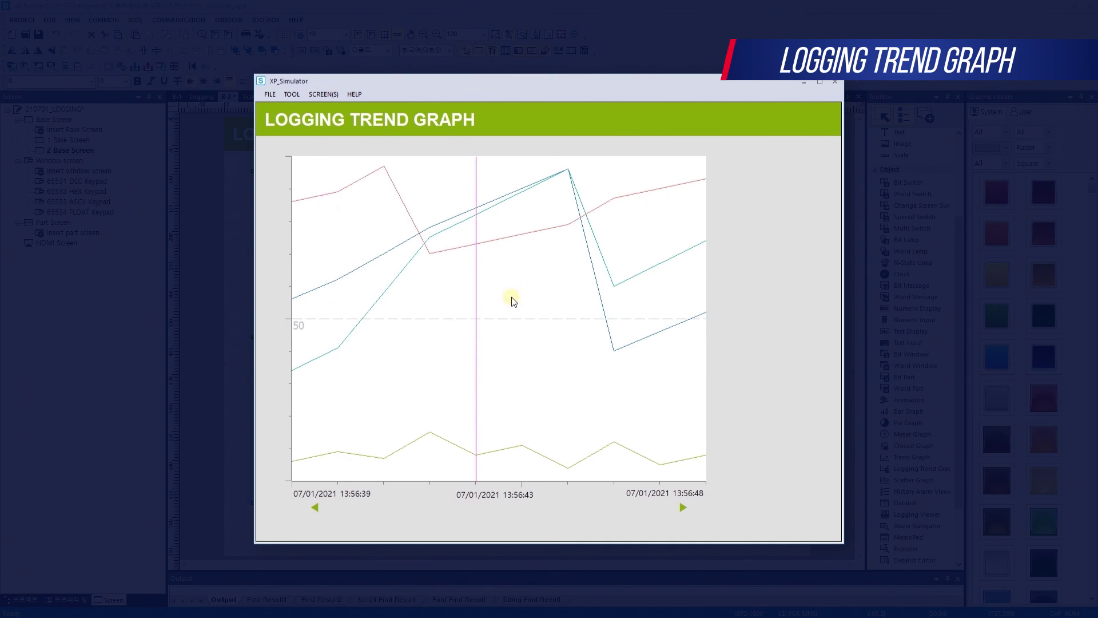
{"action": "left_click", "coordinate": [313, 508]}
{"action": "left_click", "coordinate": [313, 508]}
{"action": "left_click", "coordinate": [314, 509]}
{"action": "left_click", "coordinate": [314, 508]}
Step: Scroll the simulated trend graph forward through the subsequent log data using the next-data switch
{"action": "left_click", "coordinate": [688, 507]}
{"action": "left_click", "coordinate": [687, 506]}
{"action": "left_click", "coordinate": [687, 506]}
{"action": "left_click", "coordinate": [687, 507]}
{"action": "left_click", "coordinate": [688, 509]}
{"action": "left_click", "coordinate": [687, 507]}
{"action": "left_click", "coordinate": [687, 508]}
{"action": "left_click", "coordinate": [687, 507]}
{"action": "left_click", "coordinate": [688, 508]}
{"action": "left_click", "coordinate": [688, 508]}
{"action": "left_click", "coordinate": [688, 508]}
{"action": "left_click", "coordinate": [688, 510]}
{"action": "left_click", "coordinate": [686, 510]}
{"action": "left_click", "coordinate": [682, 508]}
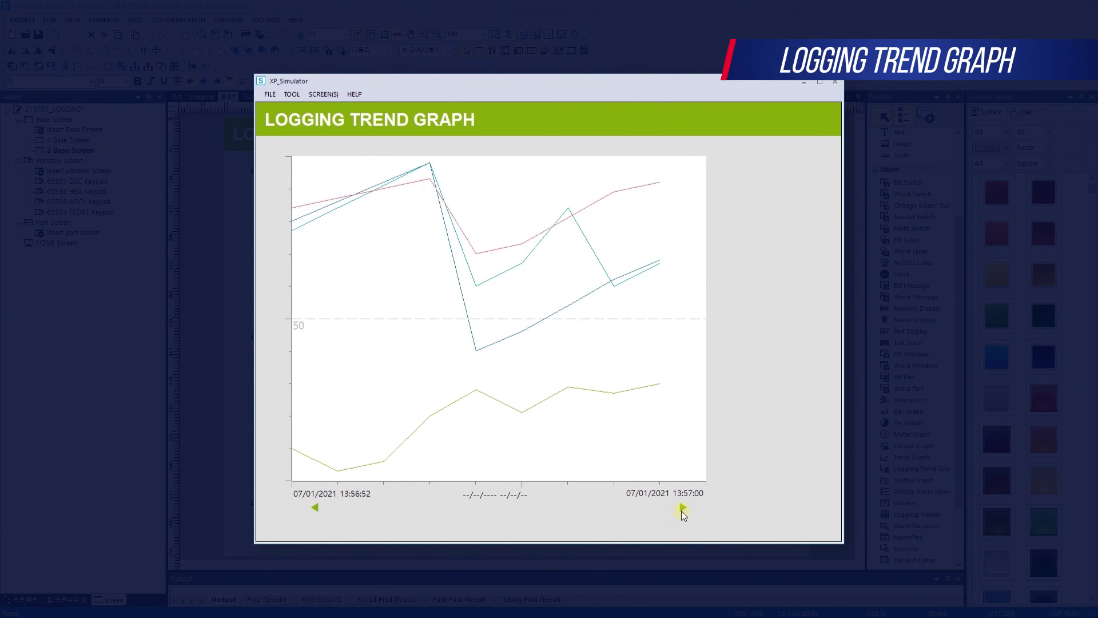